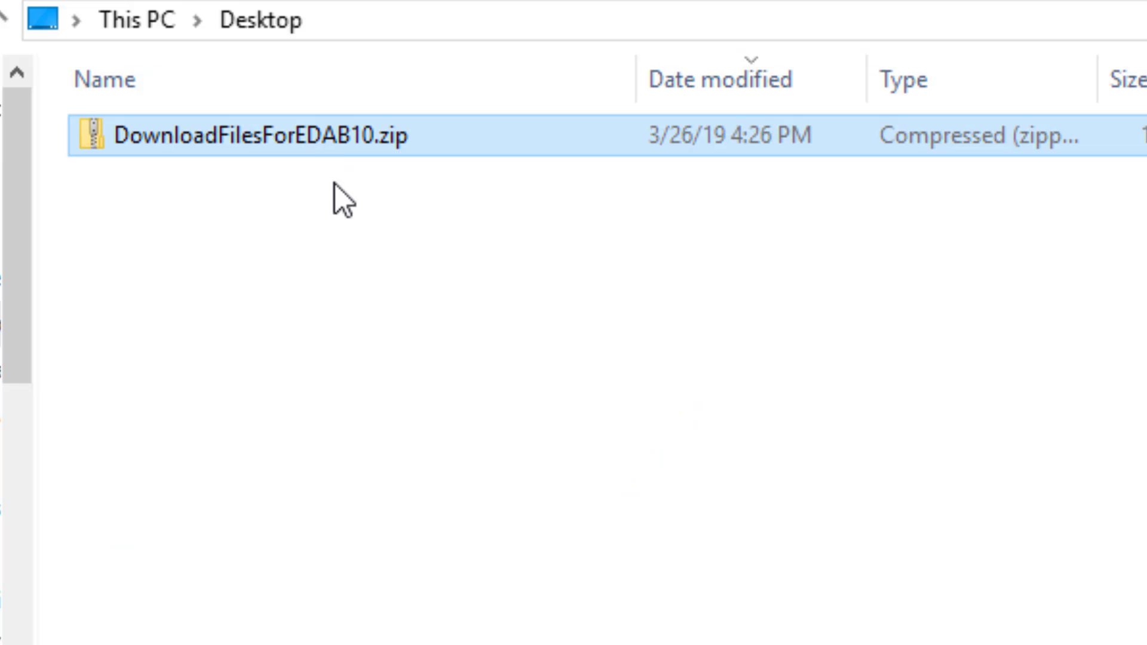
- Extract DownloadFilesForEDAB10.zip on the Desktop and locate the source tables and data-and-reports workbooks in the extracted folder
{"action": "right_click", "coordinate": [314, 146]}
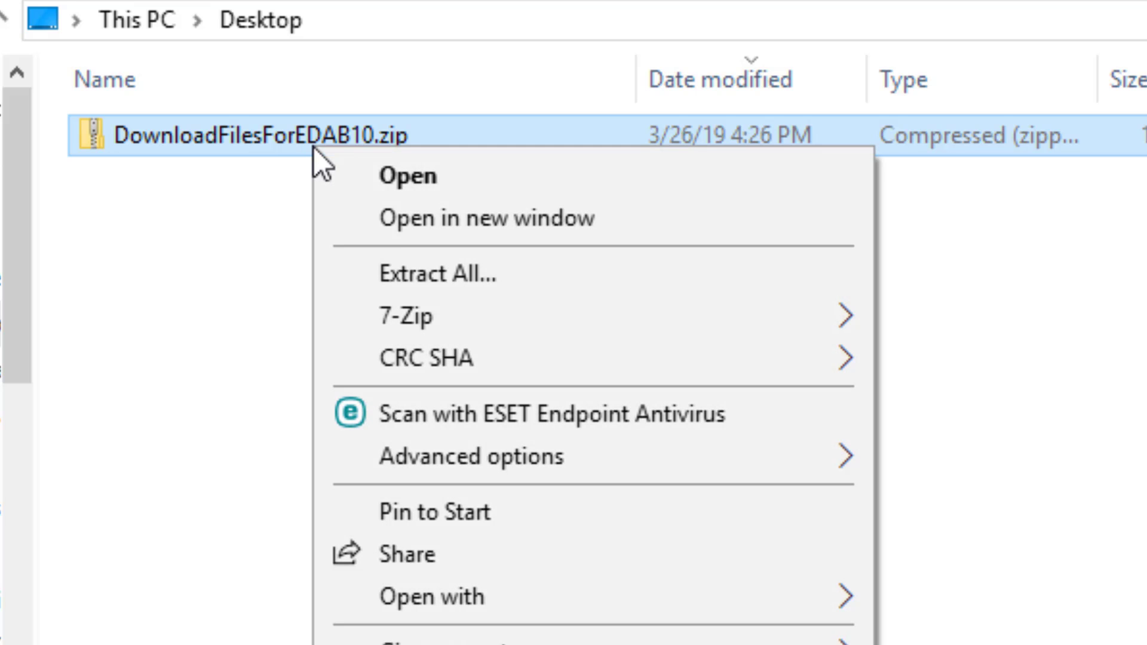
{"action": "left_click", "coordinate": [460, 291]}
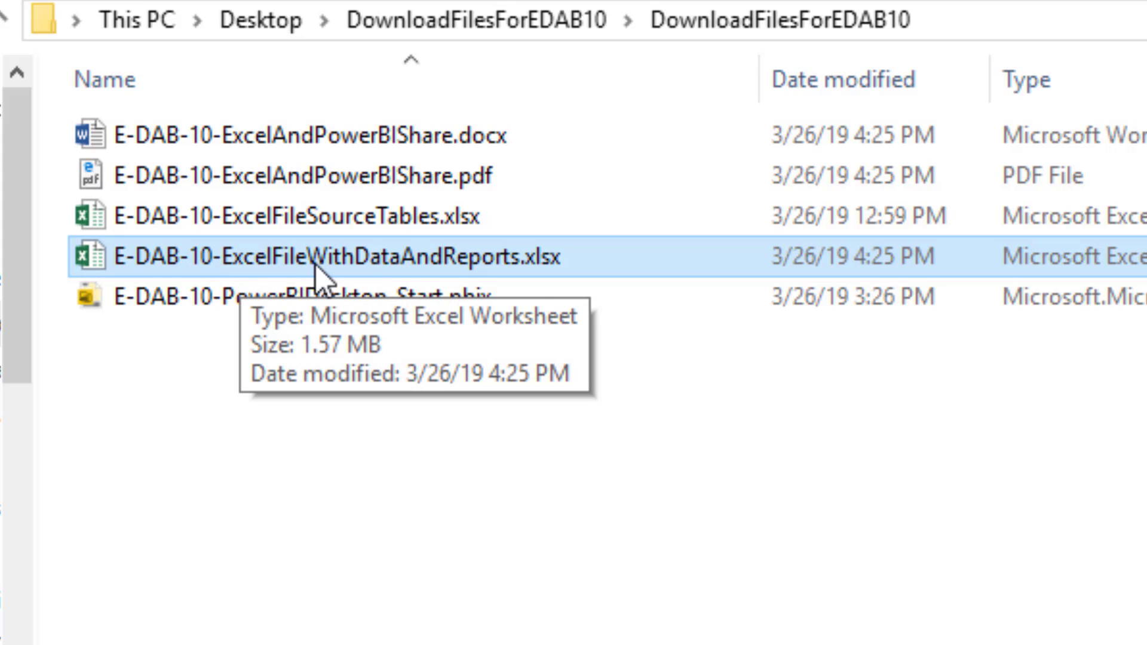
{"action": "left_click", "coordinate": [279, 226]}
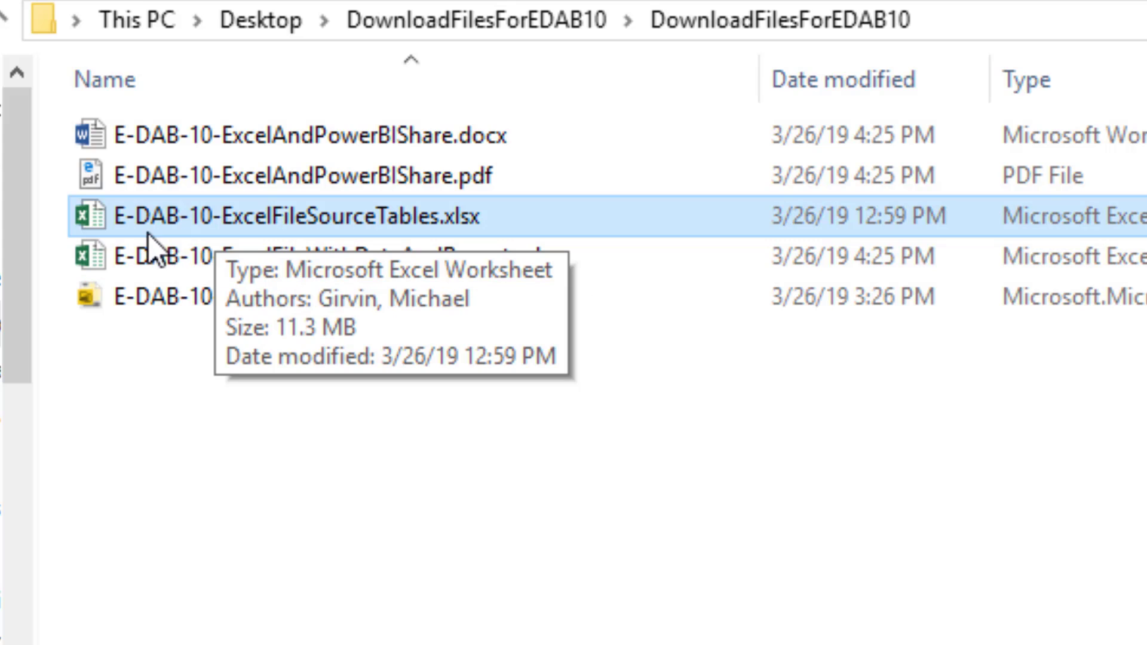
{"action": "left_click", "coordinate": [356, 258]}
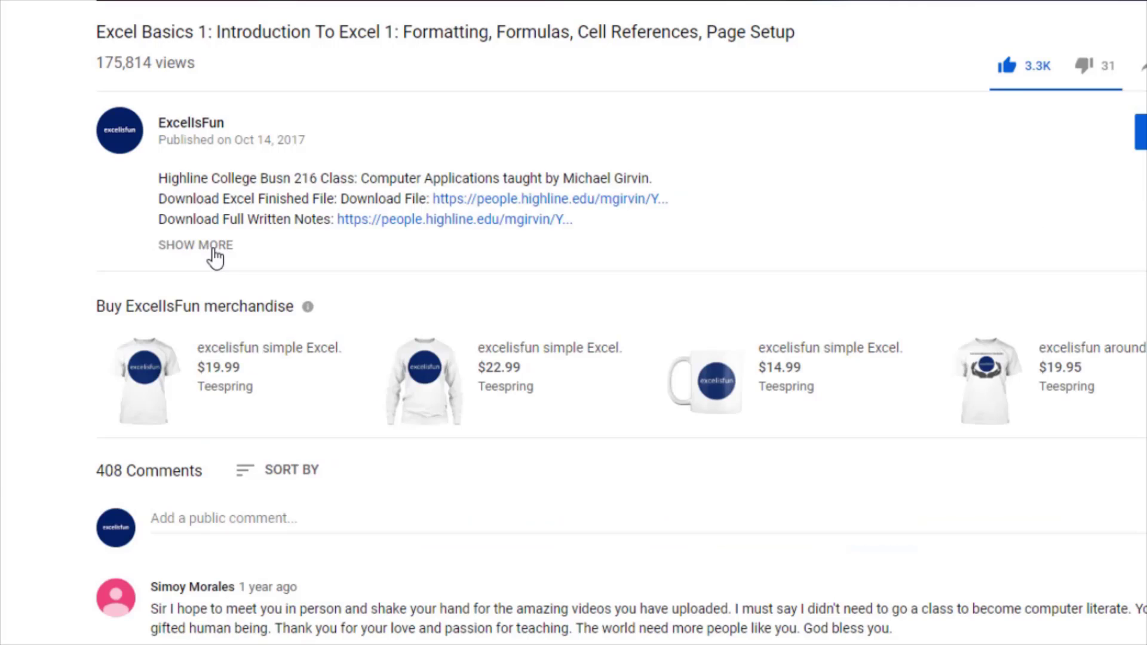
{"action": "left_click", "coordinate": [325, 578]}
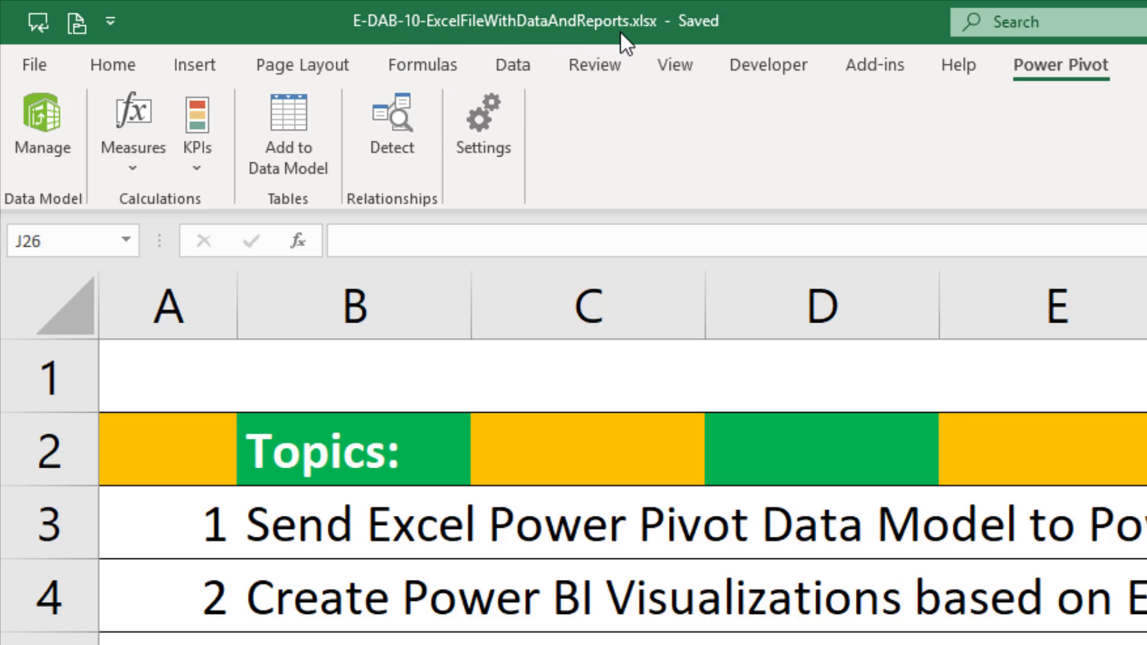
- In the E-DAB-10-ExcelFileWithDataAndReports.xlsx workbook, open the Power Pivot data model and view it as a diagram
{"action": "left_click", "coordinate": [37, 146]}
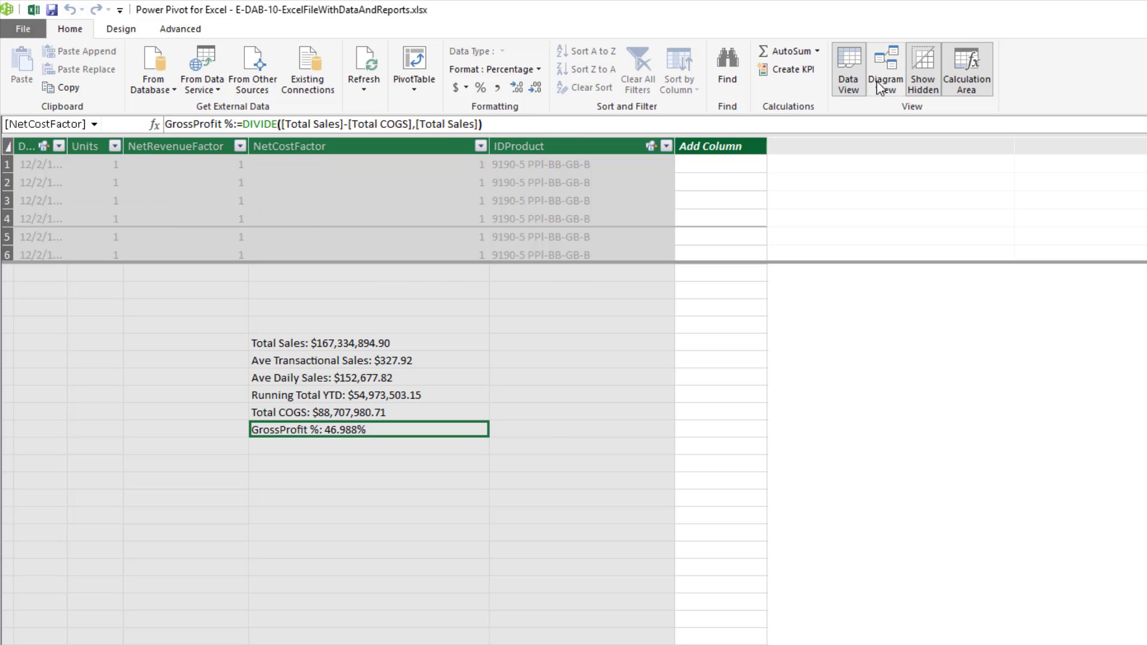
{"action": "left_click", "coordinate": [888, 87]}
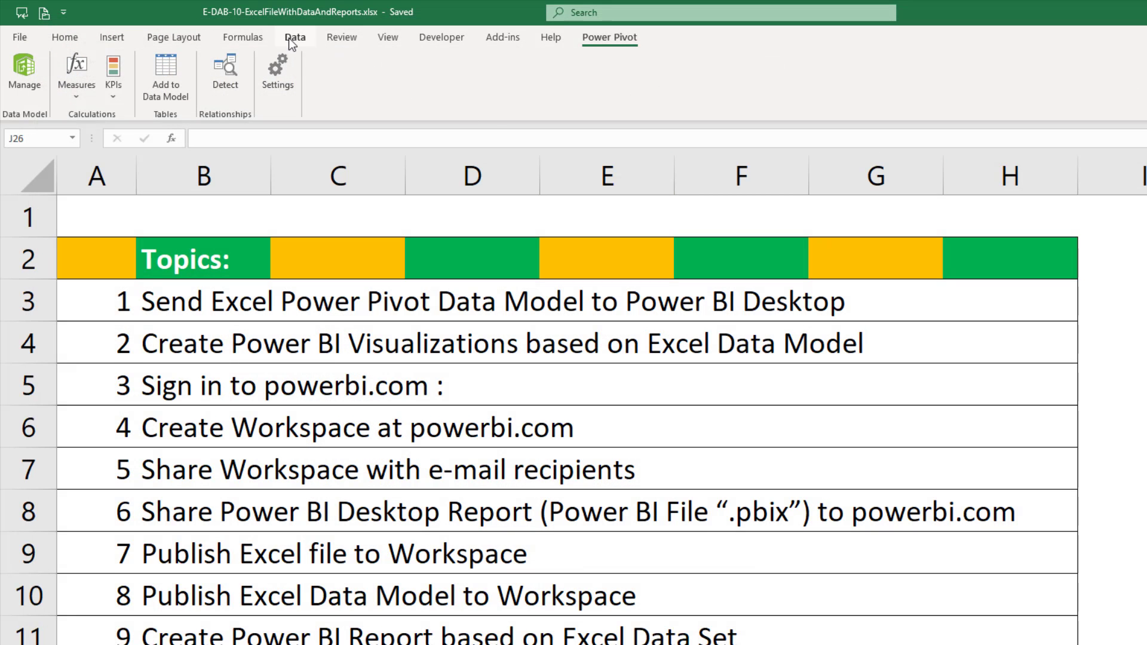
- Show the workbook's queries and connections, and look through the Ave Sales Report and YTD Sales sheets
{"action": "left_click", "coordinate": [293, 38]}
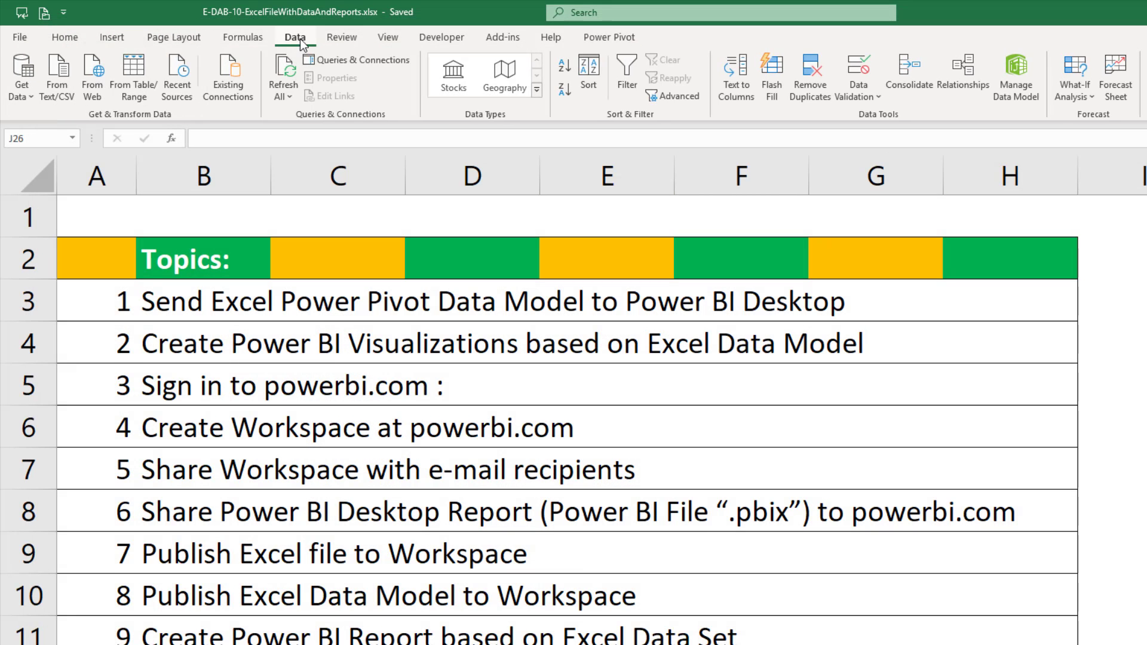
{"action": "left_click", "coordinate": [359, 59]}
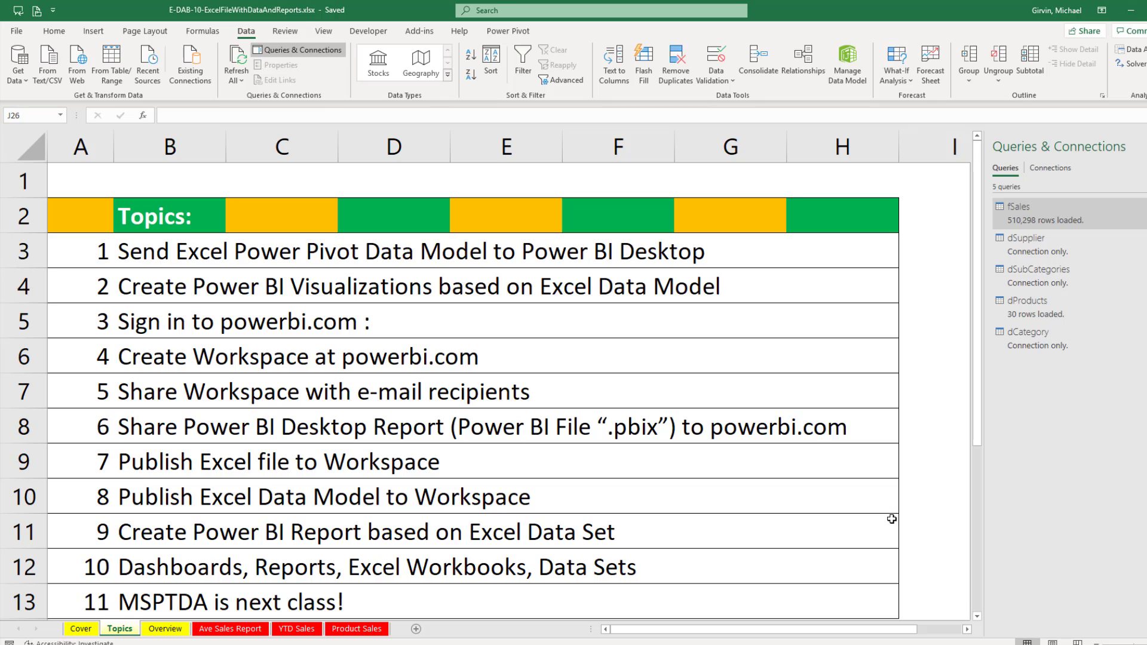
{"action": "left_click", "coordinate": [236, 629]}
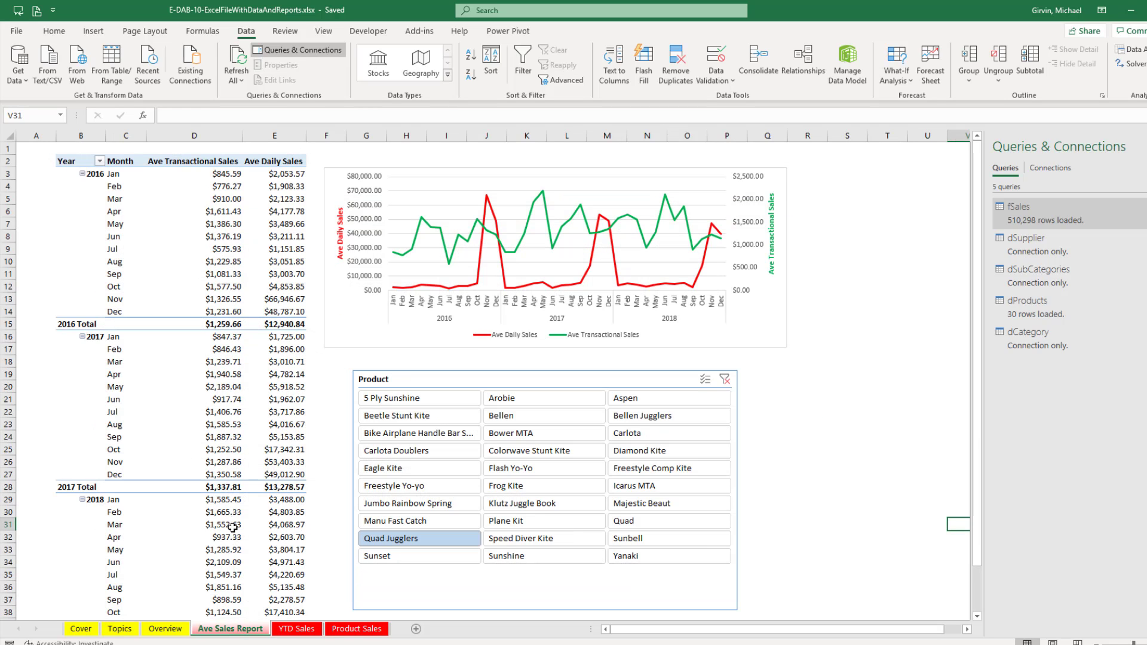
{"action": "left_click", "coordinate": [304, 630]}
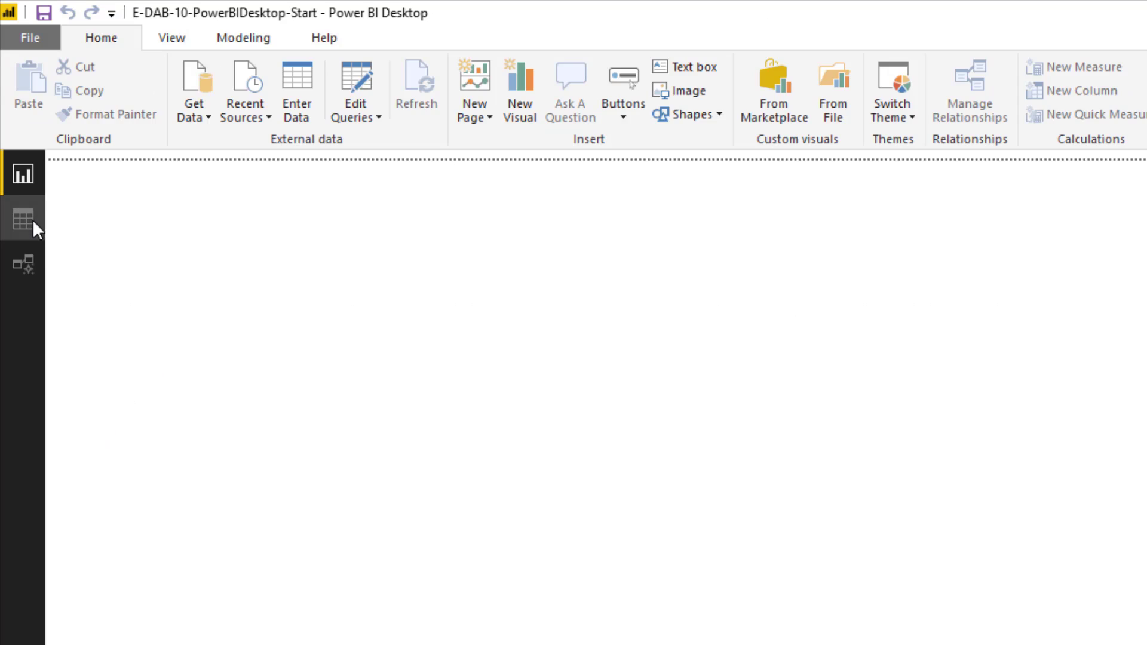
- Switch to Power BI Desktop and look at the data and model views of the E-DAB-10-PowerBIDesktop-Start file
{"action": "left_click", "coordinate": [62, 425]}
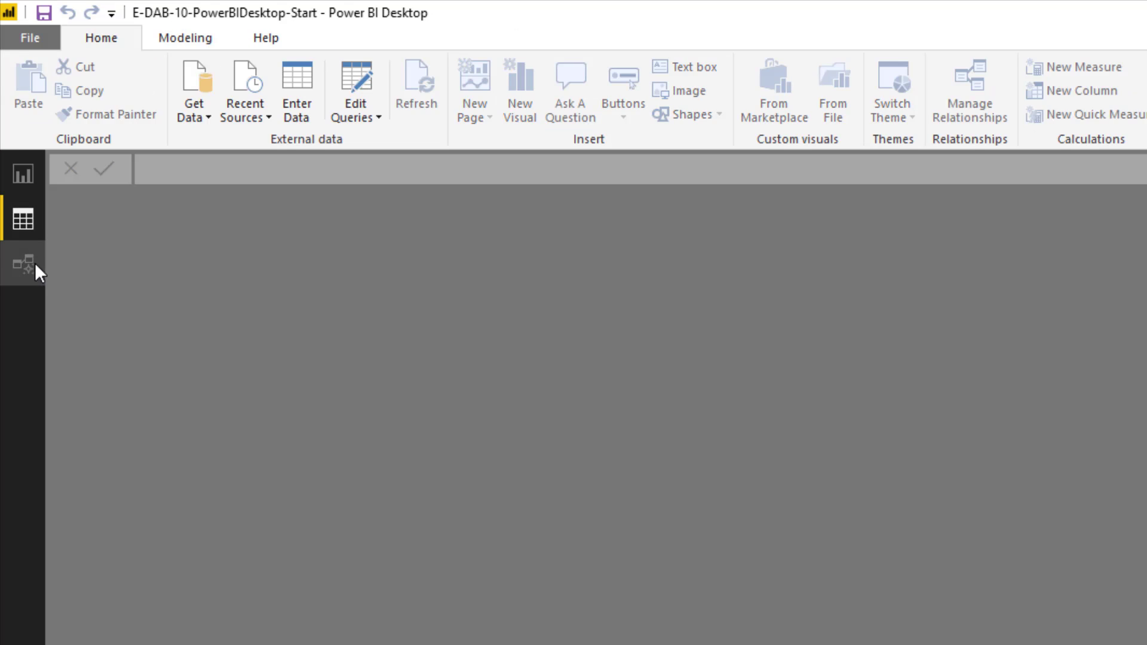
{"action": "left_click", "coordinate": [35, 263]}
{"action": "left_click", "coordinate": [25, 221]}
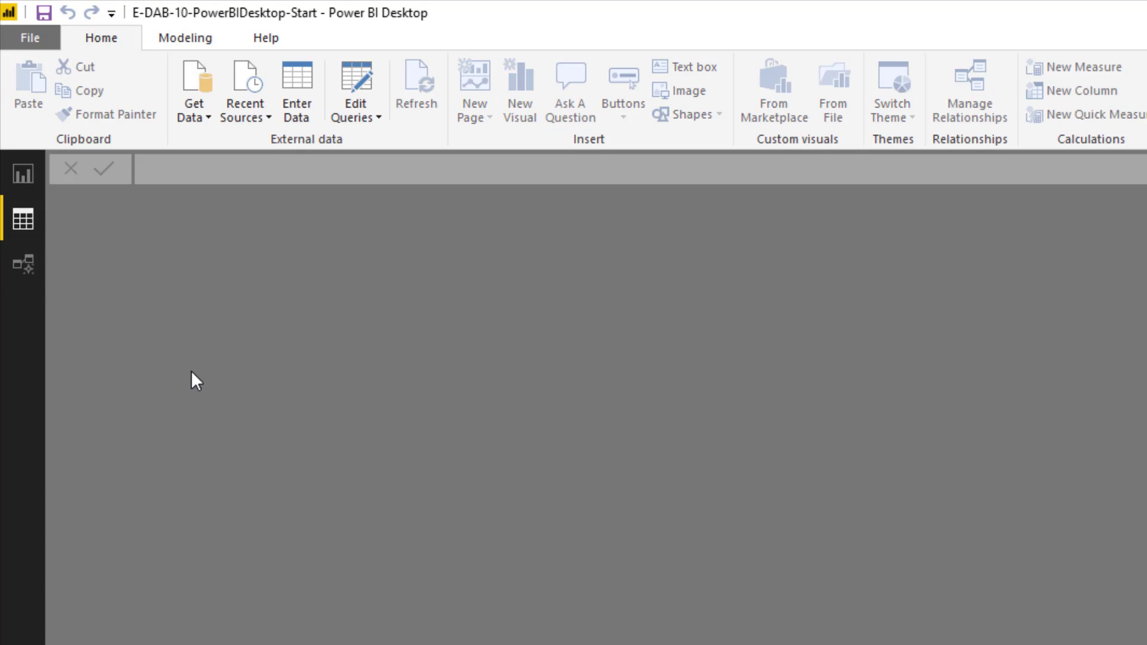
- Import the Power Query and Power Pivot contents of E-DAB-10-ExcelFileWithDataAndReports.xlsx, review the migration summary and close it
{"action": "left_click", "coordinate": [33, 39]}
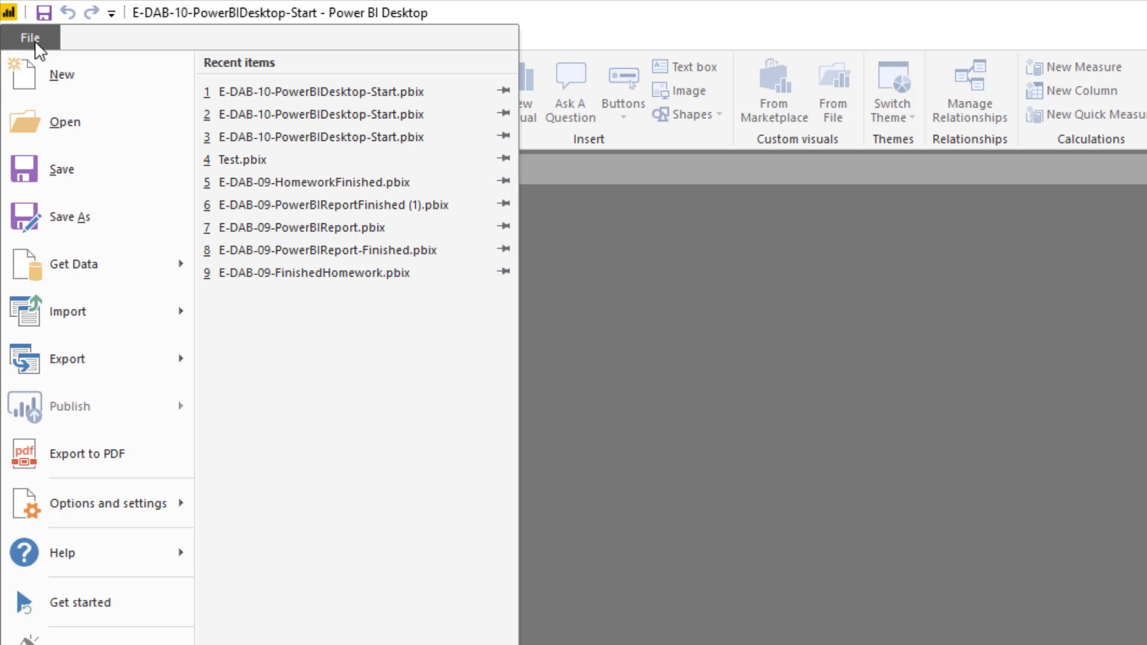
{"action": "mouse_move", "coordinate": [86, 324]}
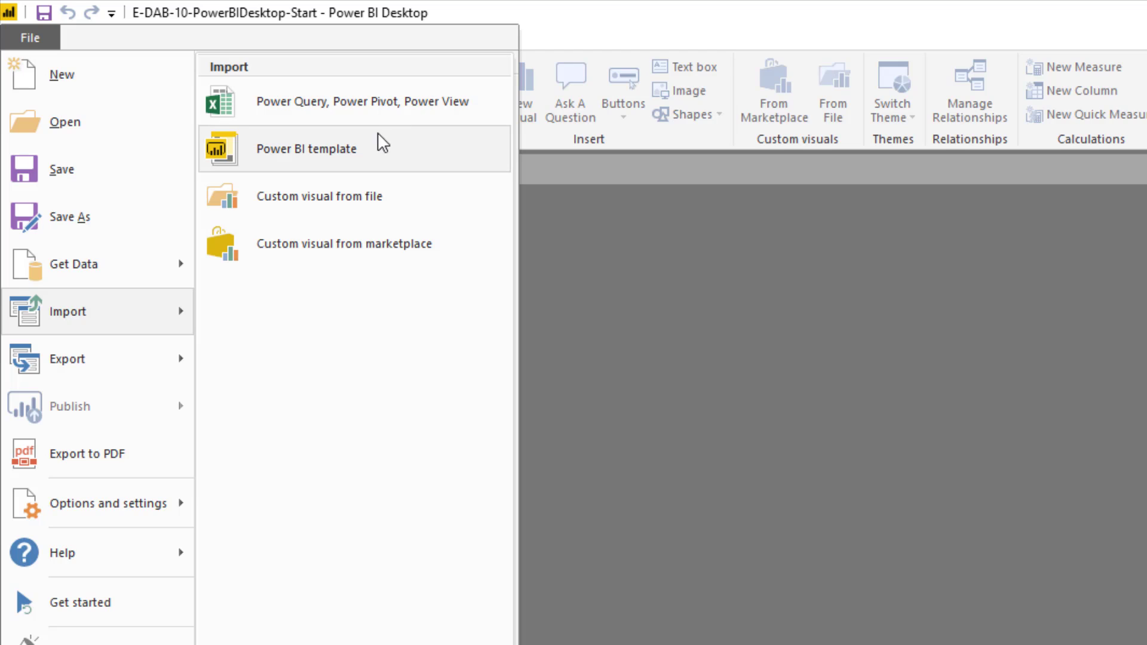
{"action": "left_click", "coordinate": [287, 114]}
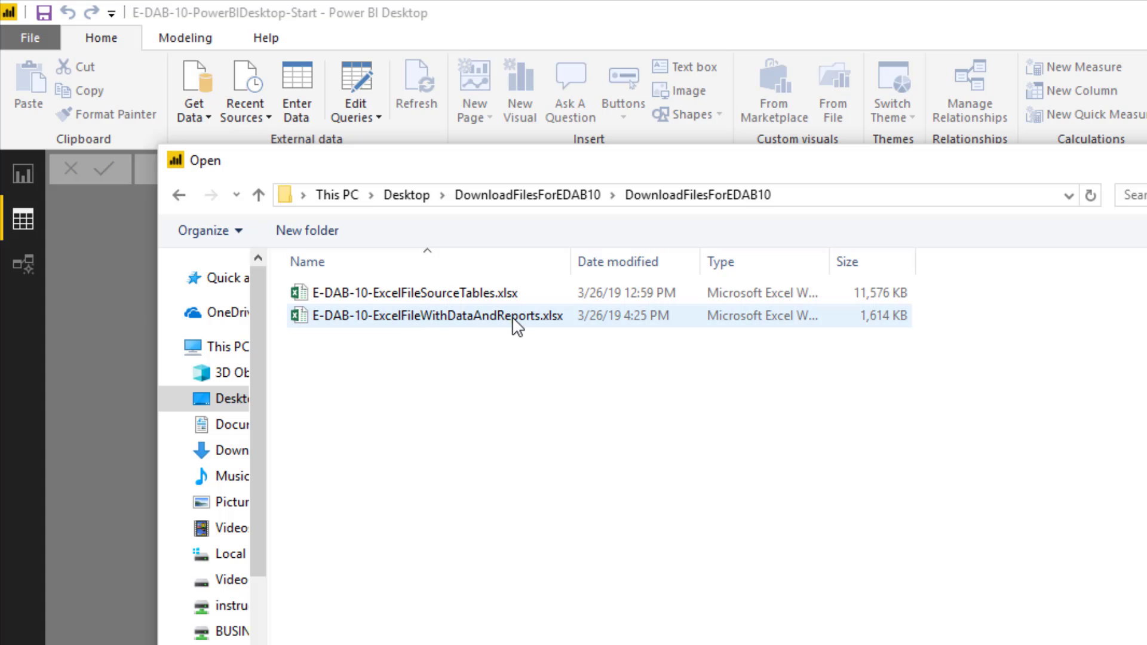
{"action": "double_click", "coordinate": [472, 317]}
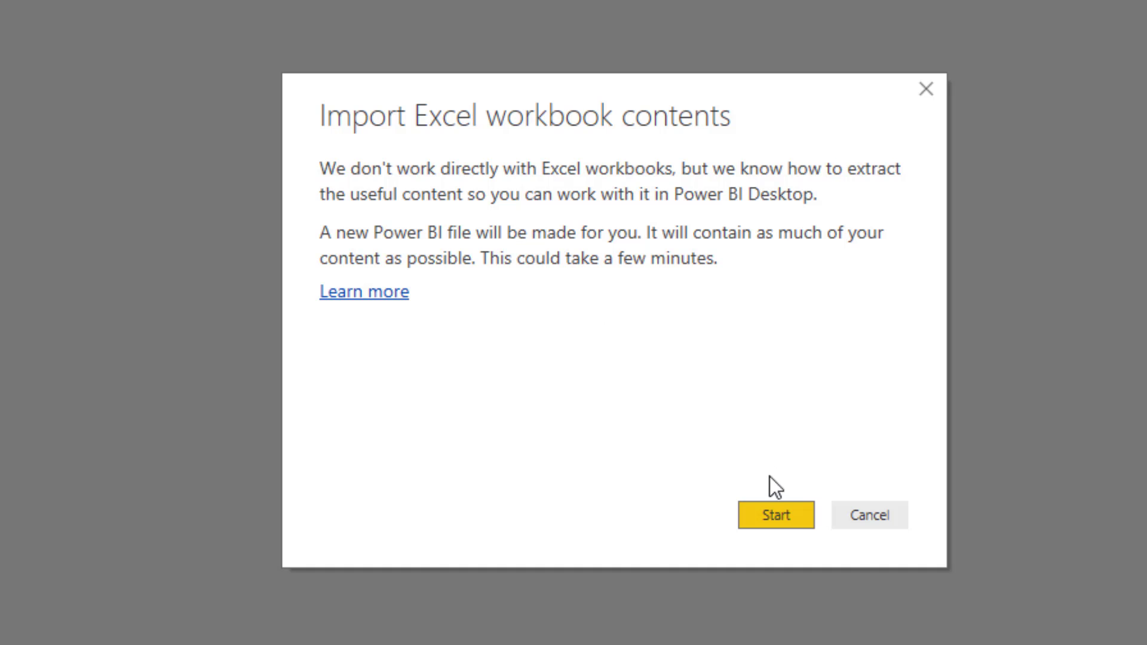
{"action": "left_click", "coordinate": [779, 518]}
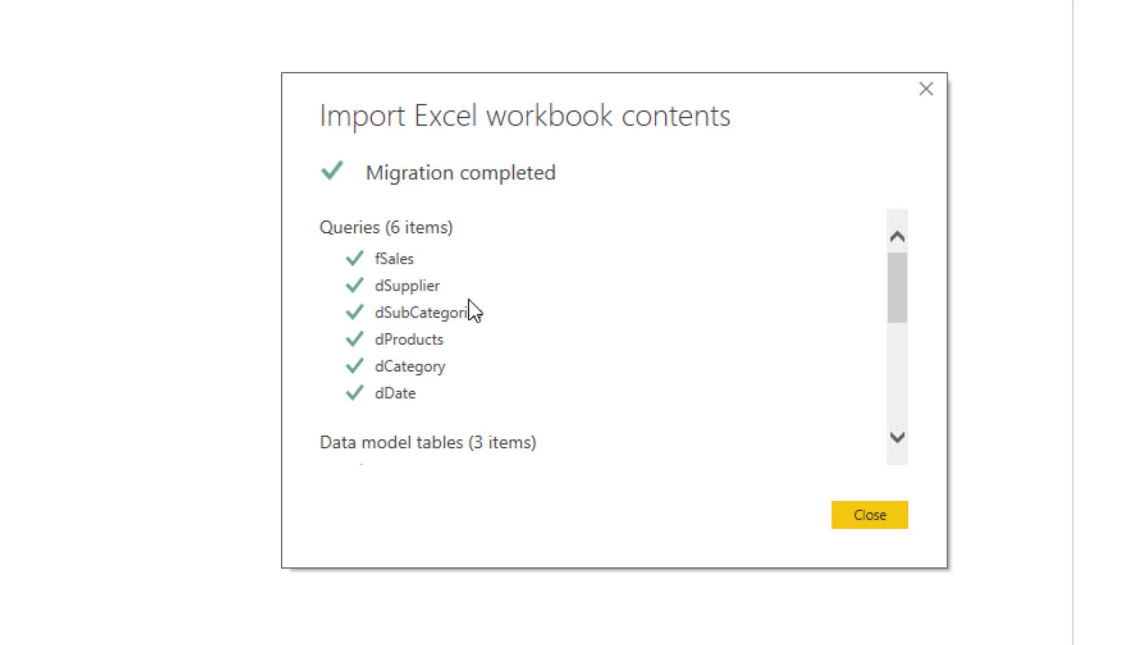
{"action": "left_click_drag", "start_coordinate": [898, 289], "coordinate": [888, 399]}
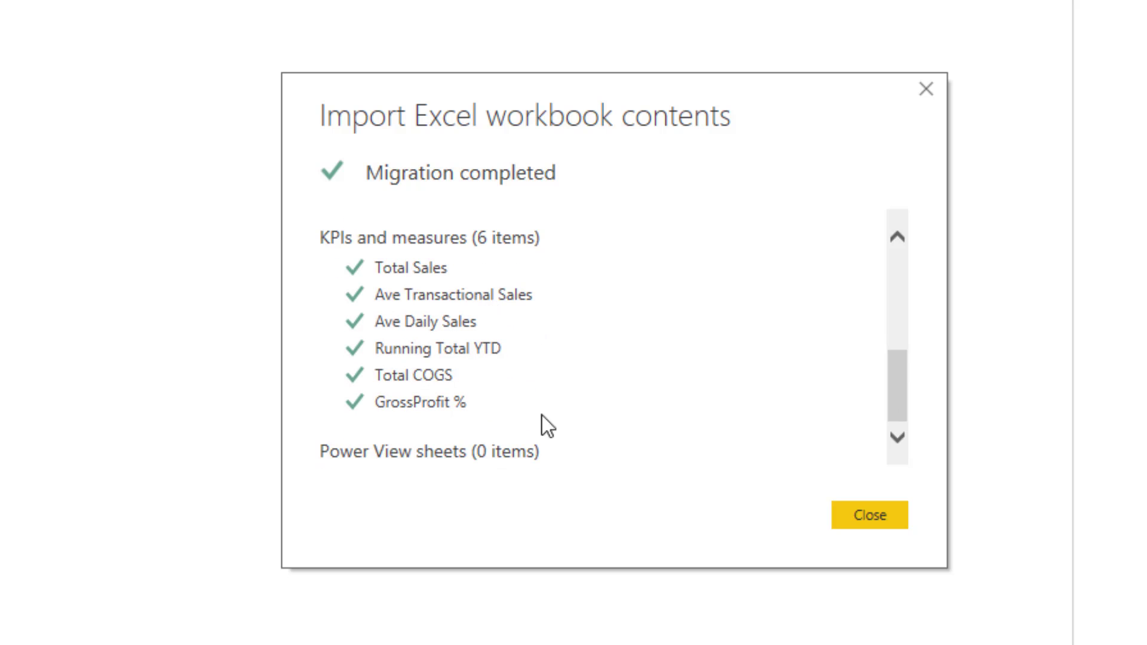
{"action": "left_click", "coordinate": [890, 525]}
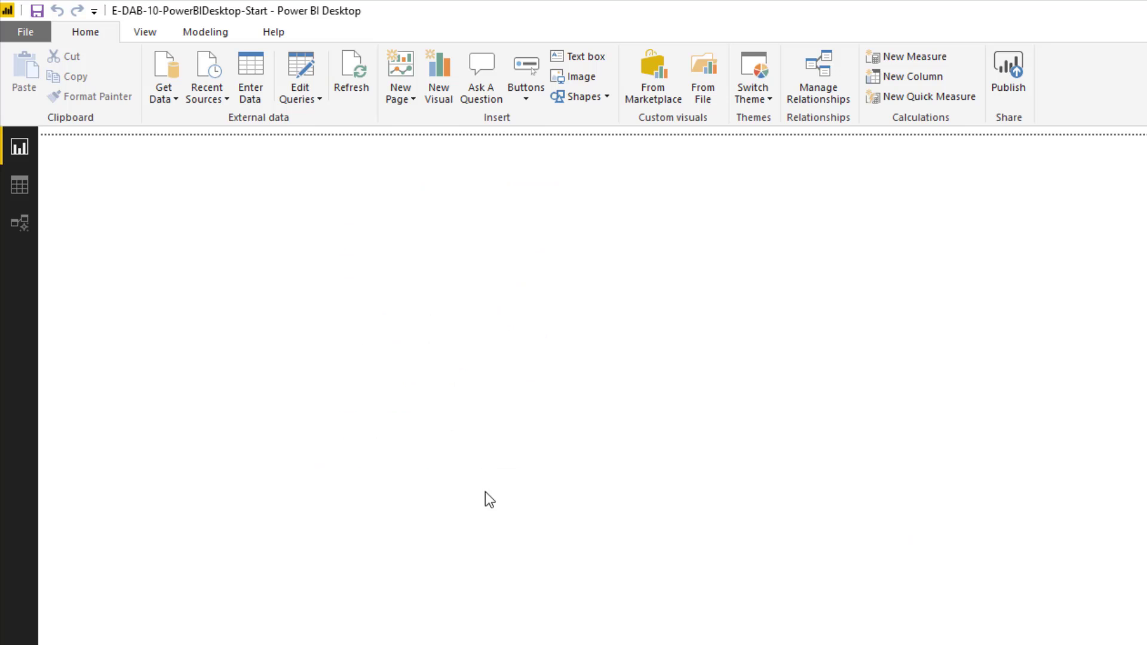
- In the model's relationship diagram, move the dProducts table up beside the fSales table
{"action": "left_click", "coordinate": [19, 224]}
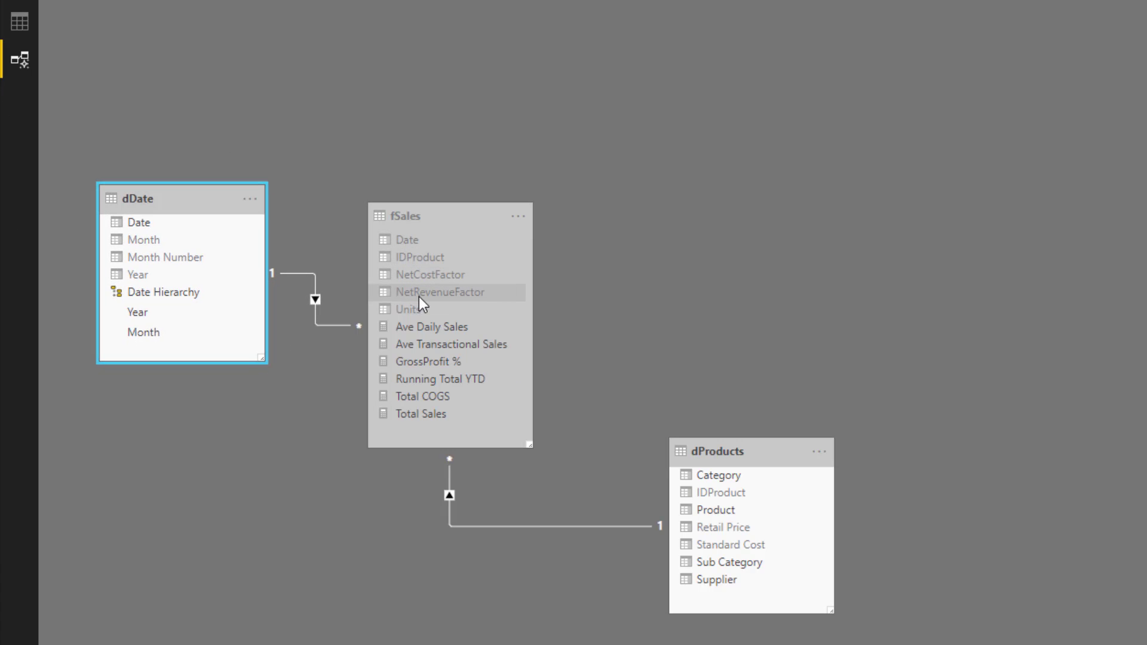
{"action": "left_click_drag", "start_coordinate": [724, 452], "coordinate": [704, 330]}
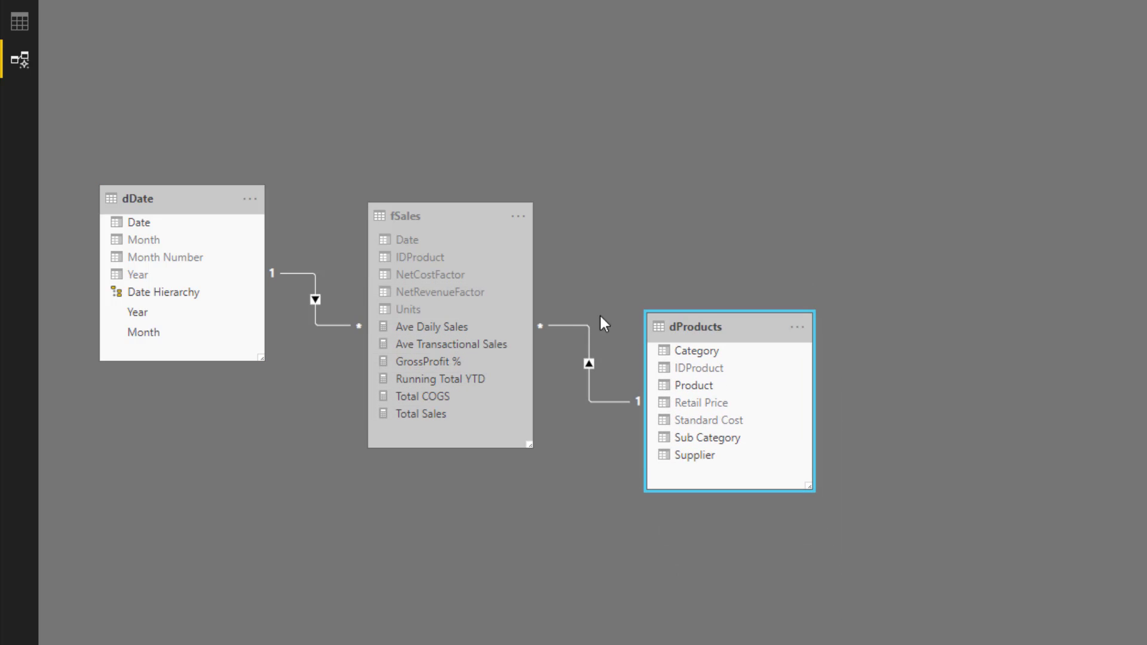
{"action": "left_click", "coordinate": [556, 303]}
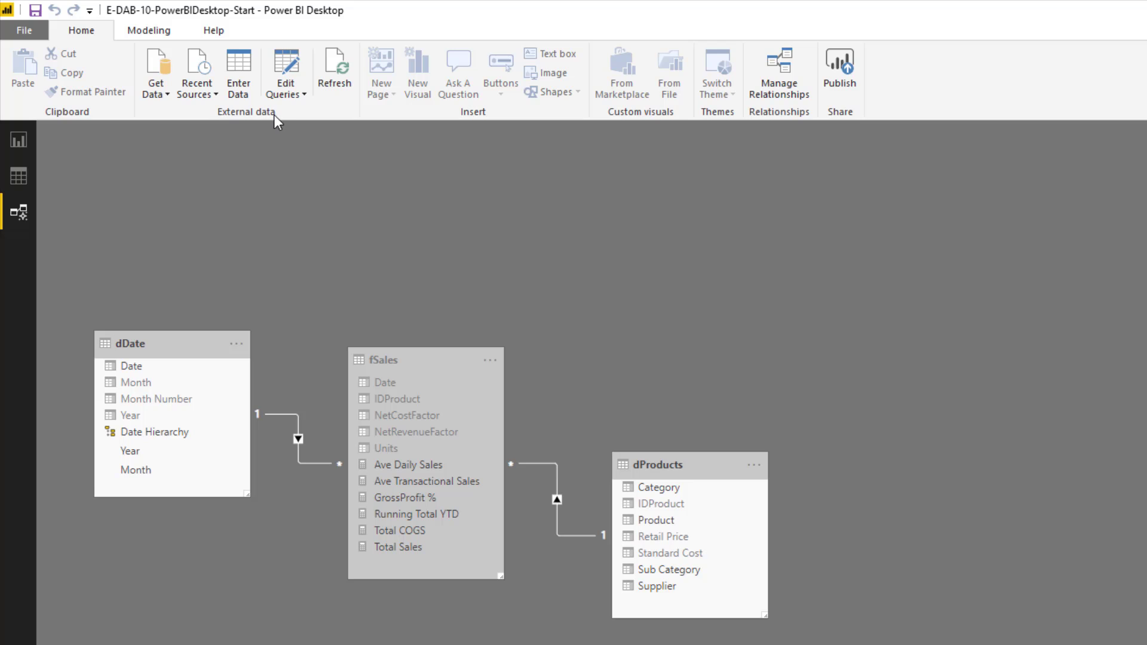
- Check the source file path of the fSales query in the Power Query Editor, leaving it unchanged, and close the editor
{"action": "left_click", "coordinate": [287, 61]}
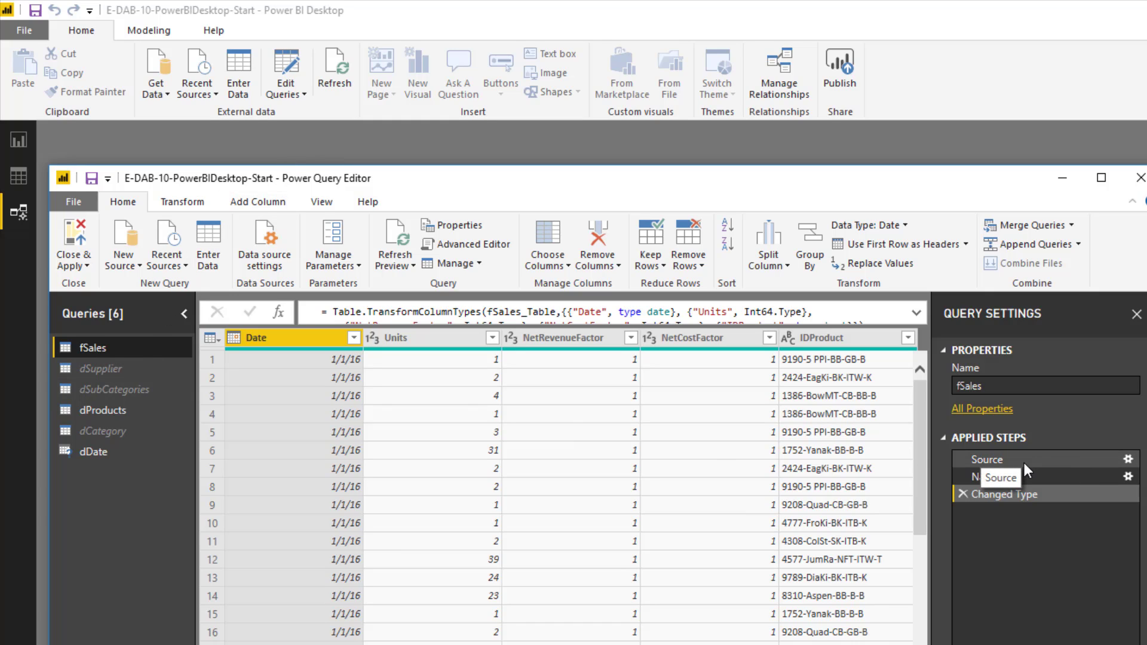
{"action": "left_click", "coordinate": [1128, 462]}
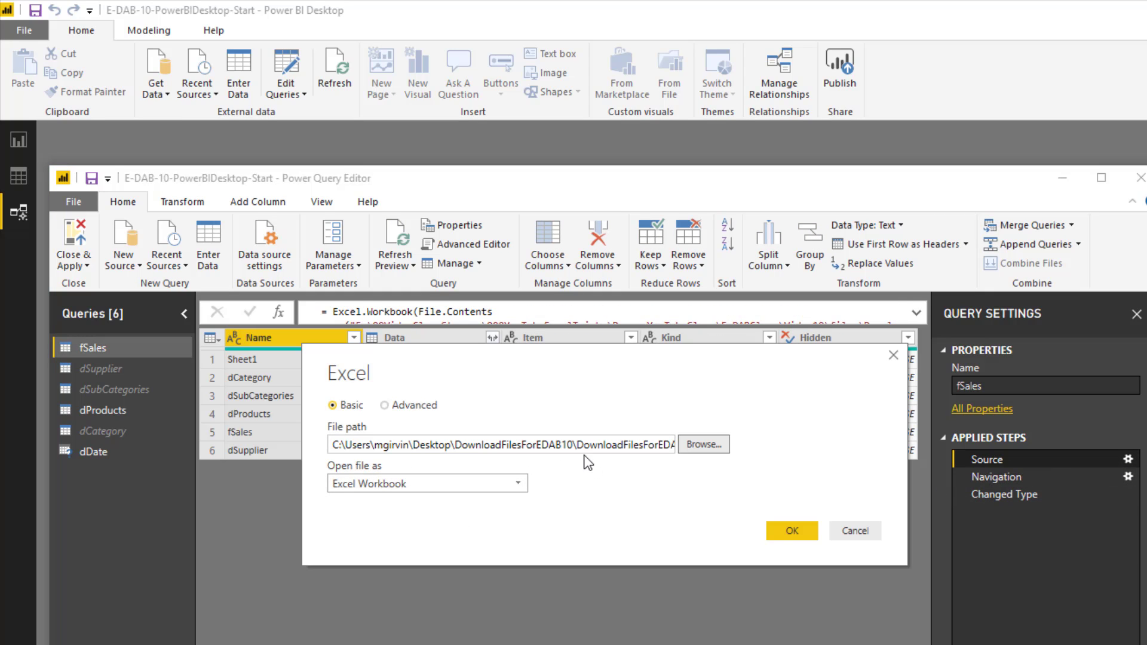
{"action": "left_click_drag", "start_coordinate": [581, 452], "coordinate": [674, 452]}
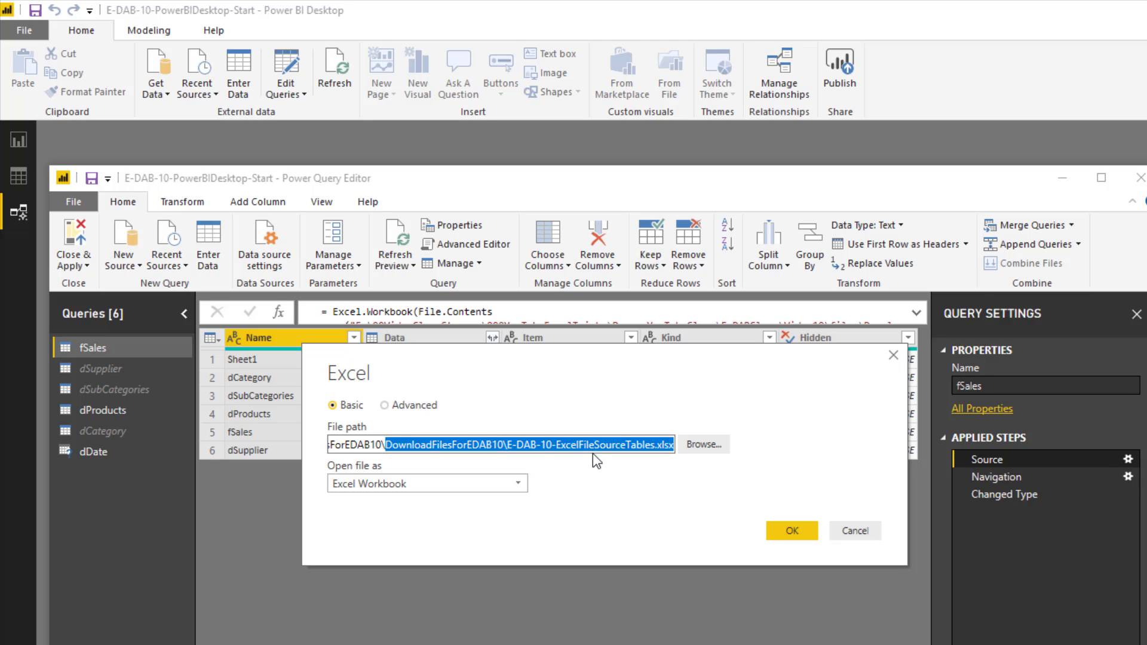
{"action": "left_click", "coordinate": [855, 531]}
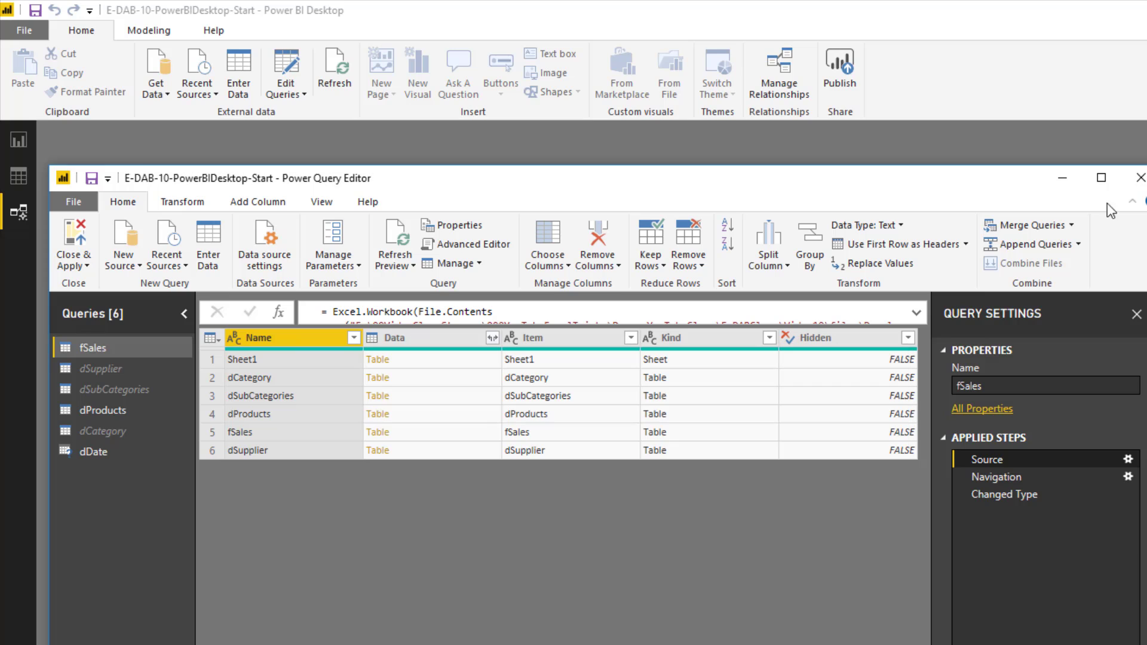
{"action": "left_click", "coordinate": [1140, 178]}
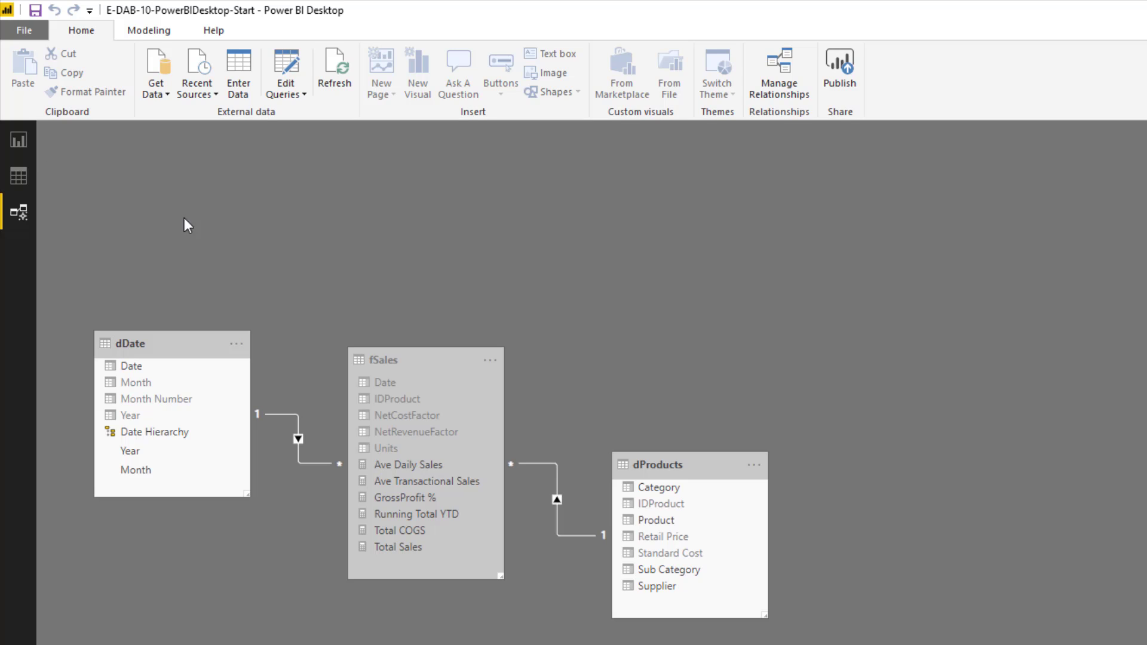
- Return to the report canvas and rename Page 1 as GP %
{"action": "left_click", "coordinate": [22, 141]}
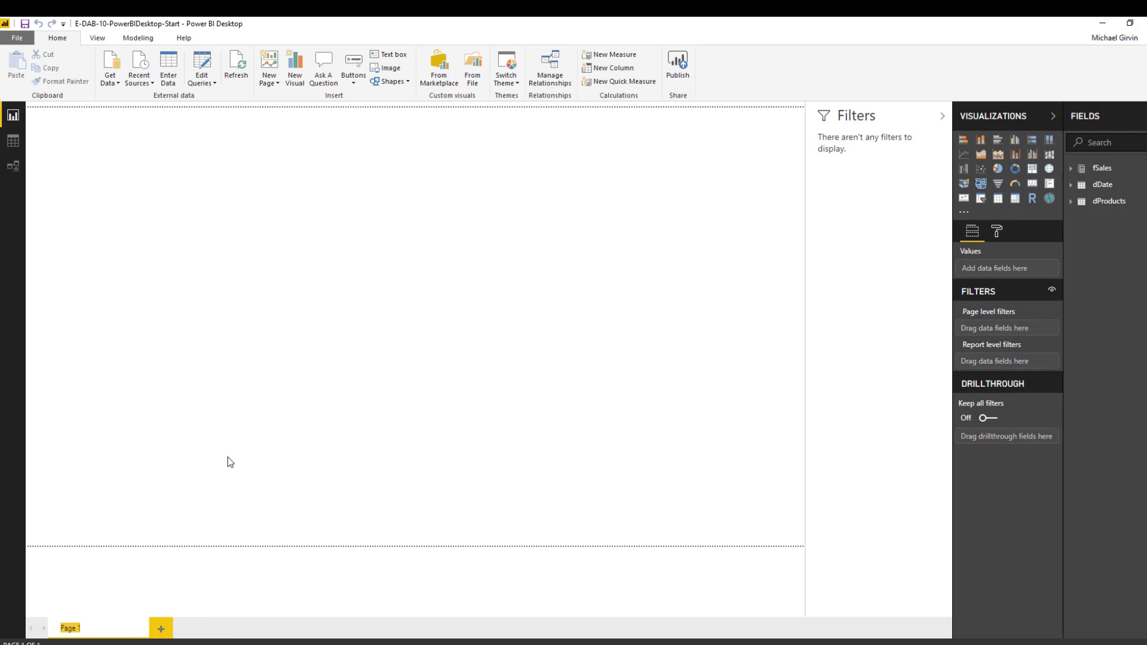
{"action": "type", "text": "GP %"}
{"action": "key", "text": "Return"}
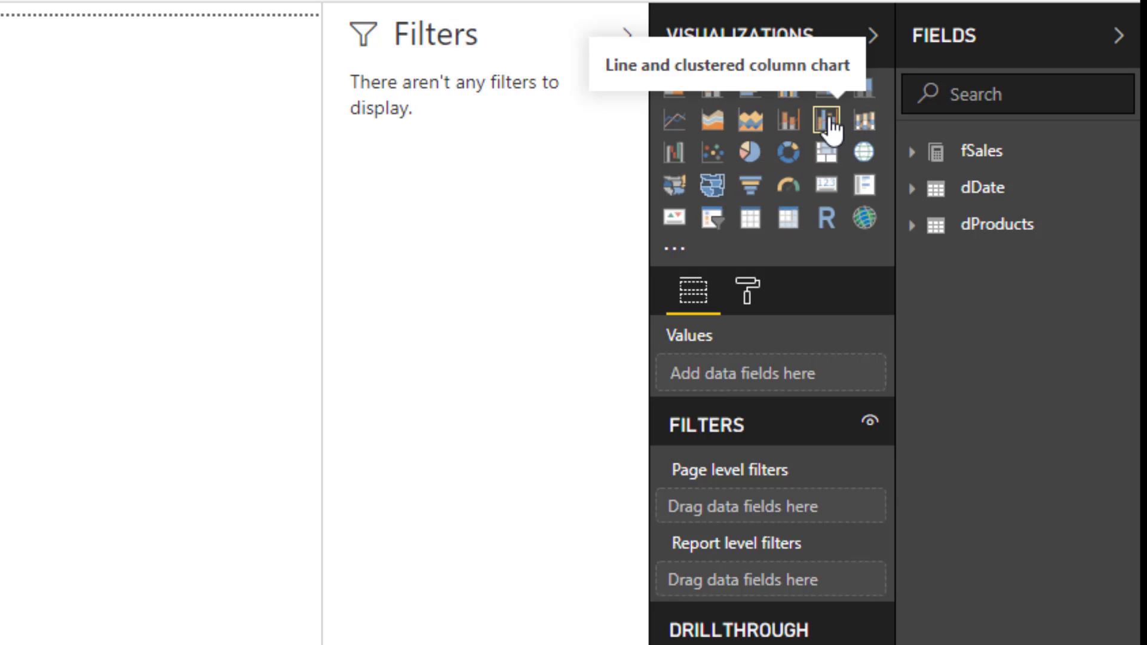
- Add a line and clustered column chart with the Date Hierarchy from dDate as its shared axis
{"action": "left_click", "coordinate": [831, 119]}
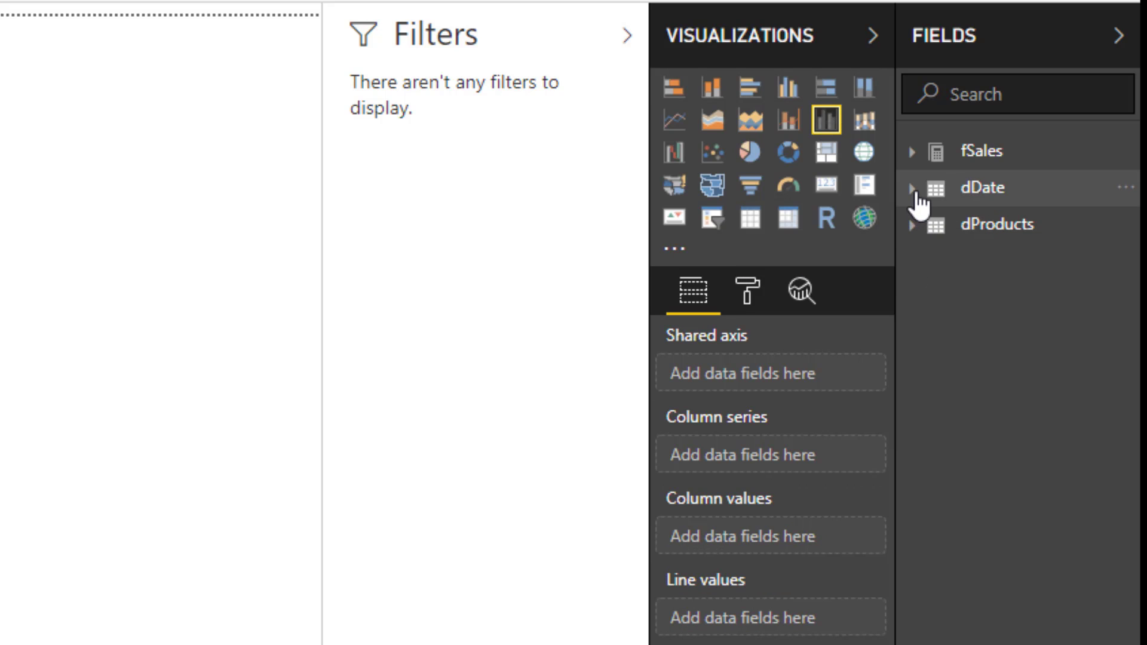
{"action": "left_click", "coordinate": [914, 190]}
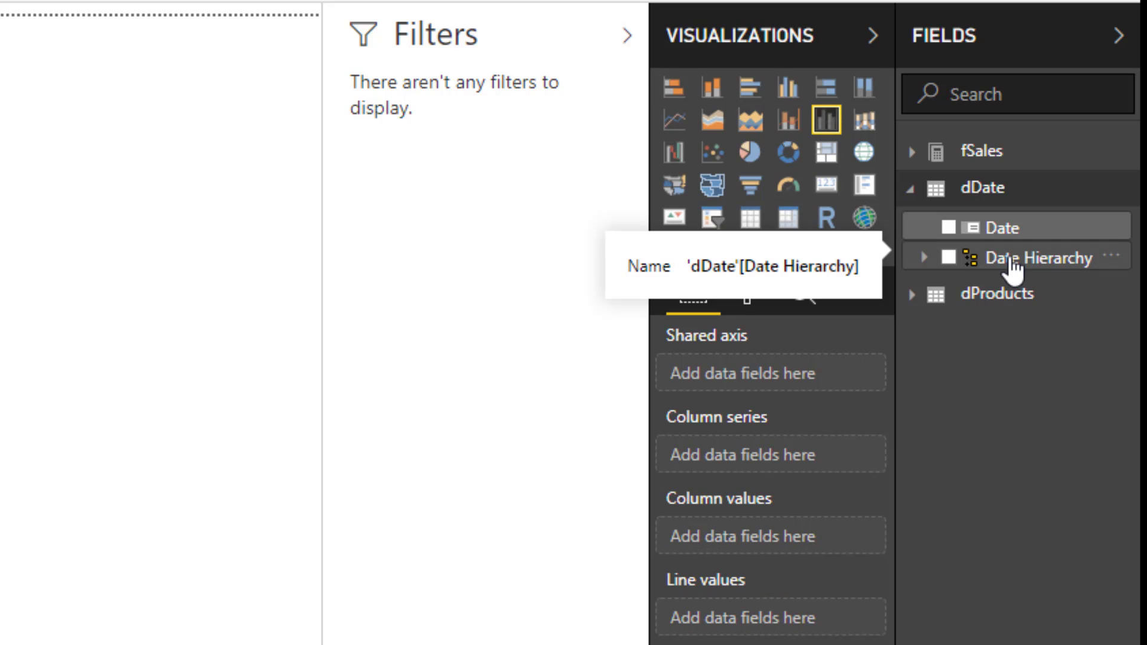
{"action": "mouse_move", "coordinate": [1013, 267]}
{"action": "left_mouse_down"}
{"action": "mouse_move", "coordinate": [863, 315]}
{"action": "mouse_move", "coordinate": [755, 389]}
{"action": "mouse_move", "coordinate": [789, 390]}
{"action": "left_mouse_up"}
- Assign the fSales measures Total Sales to the chart's column values and GrossProfit % to its line values
{"action": "left_click", "coordinate": [911, 152]}
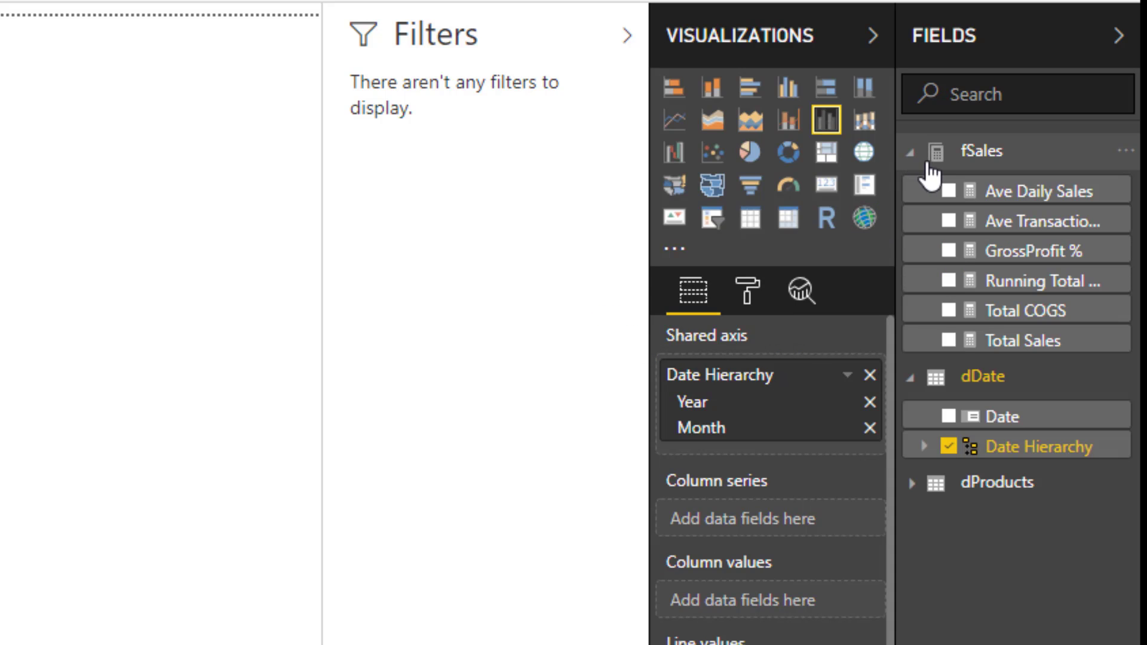
{"action": "mouse_move", "coordinate": [965, 355]}
{"action": "left_mouse_down"}
{"action": "mouse_move", "coordinate": [778, 504]}
{"action": "mouse_move", "coordinate": [774, 610]}
{"action": "left_mouse_up"}
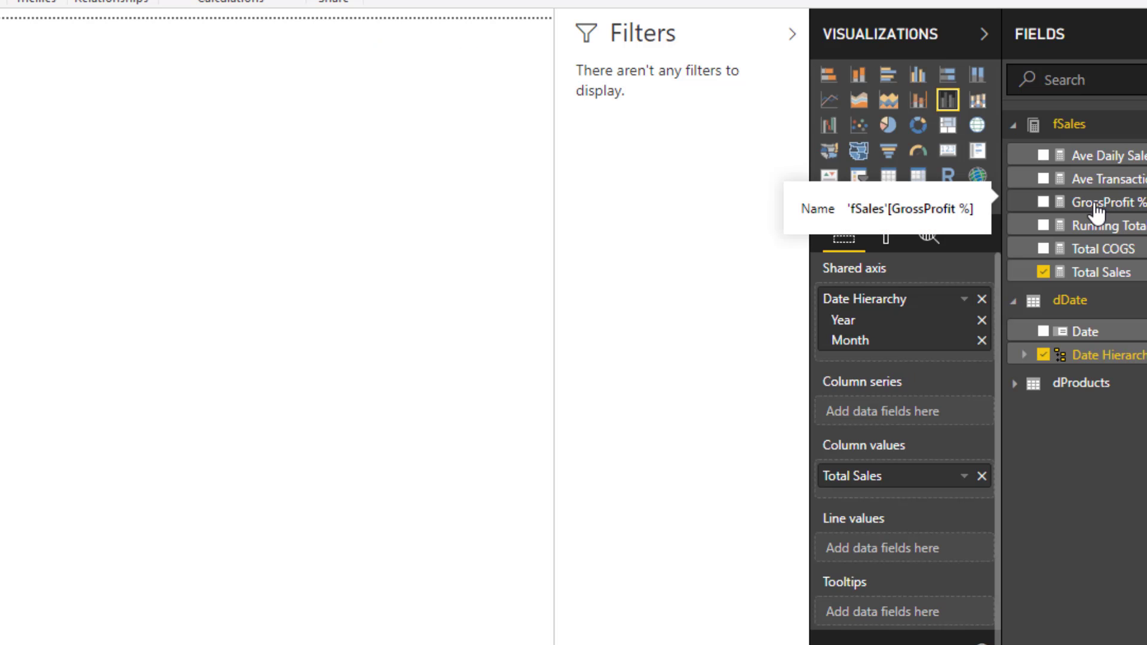
{"action": "left_click_drag", "start_coordinate": [1028, 251], "coordinate": [828, 558]}
{"action": "left_click_drag", "start_coordinate": [949, 443], "coordinate": [921, 555]}
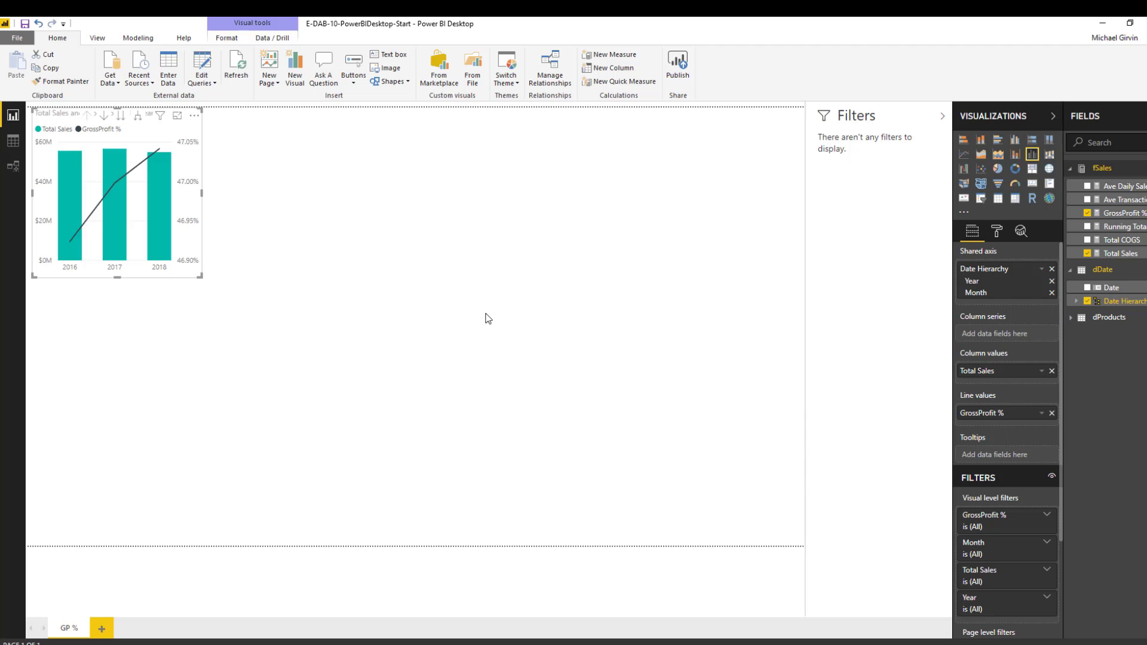
- Enlarge the Total Sales and GrossProfit % chart to nearly the full page width and expand its date hierarchy down to months
{"action": "left_click_drag", "start_coordinate": [202, 276], "coordinate": [747, 357]}
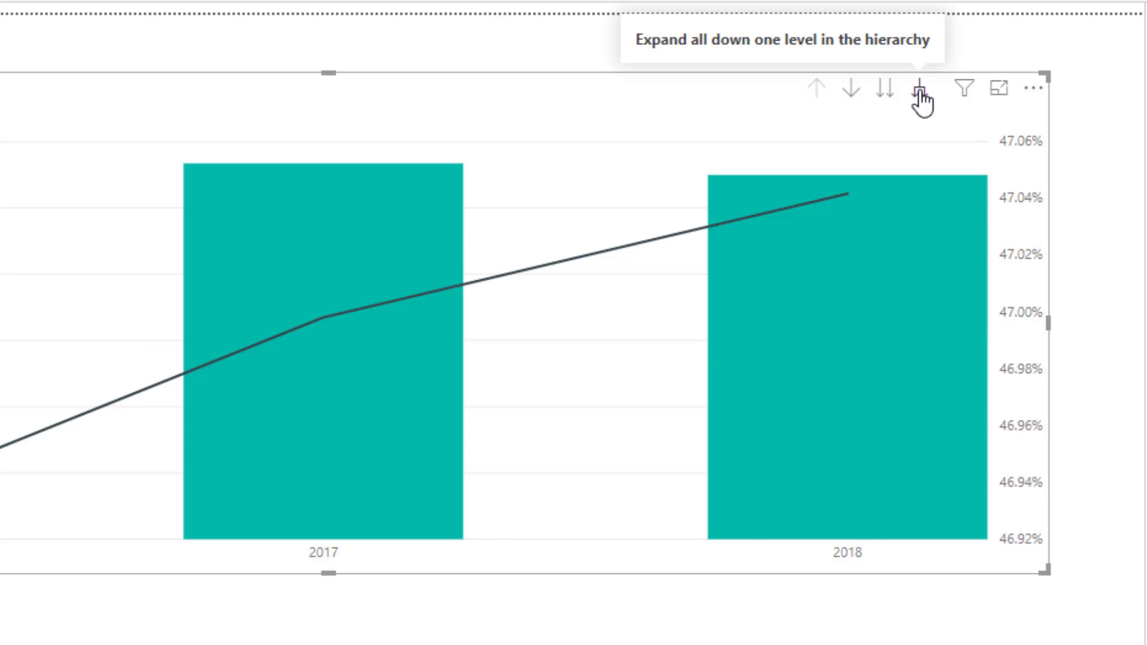
{"action": "left_click", "coordinate": [920, 93]}
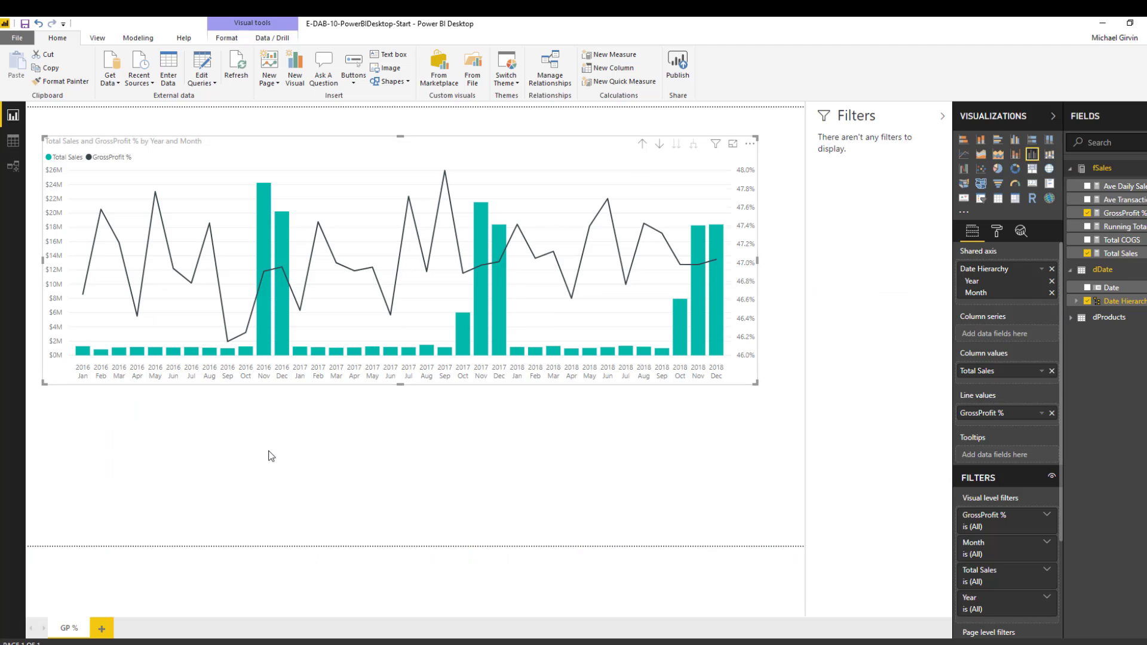
- Add a clustered column chart of Total Sales by Product beneath the line and column chart and save the file
{"action": "left_click", "coordinate": [362, 588]}
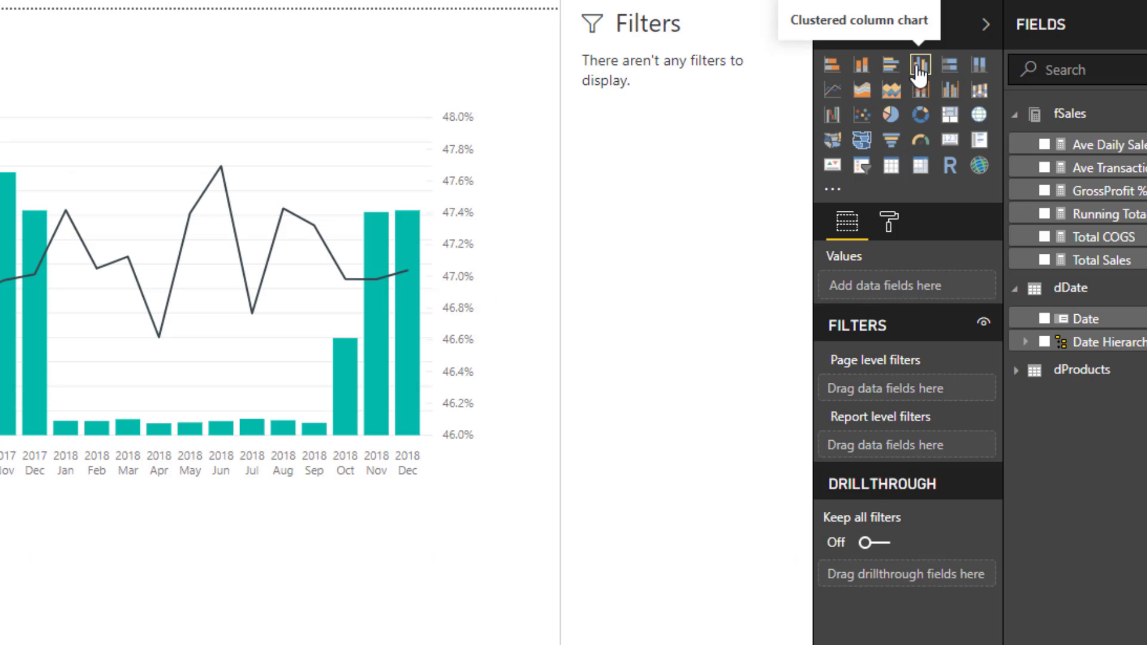
{"action": "left_click", "coordinate": [920, 67]}
{"action": "left_click", "coordinate": [1017, 372]}
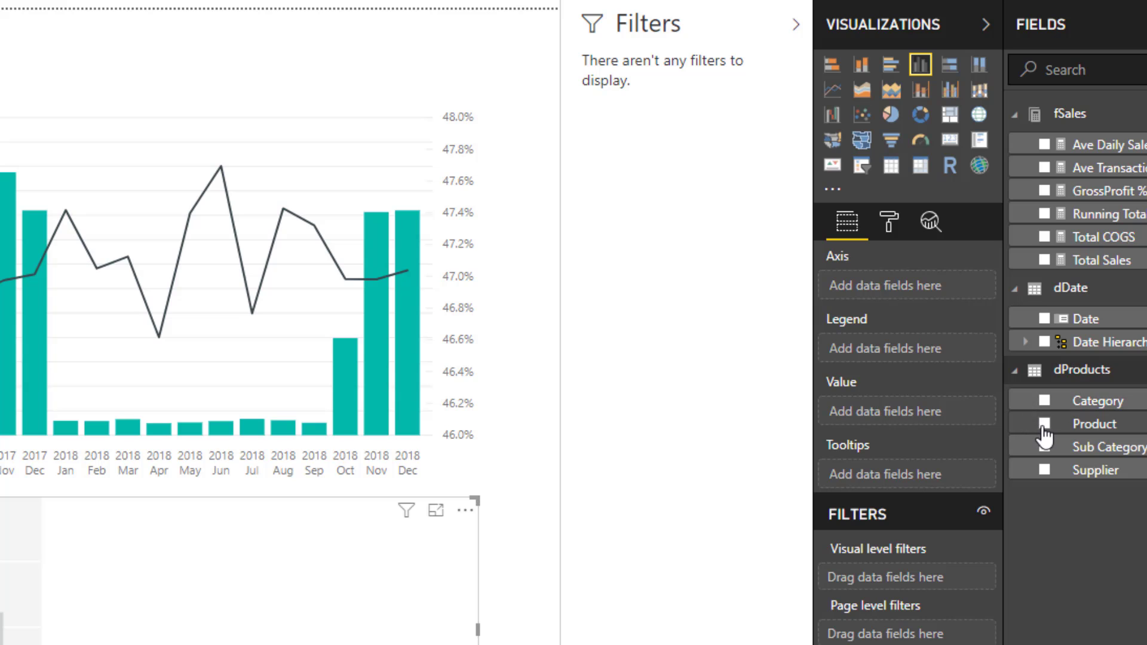
{"action": "left_click", "coordinate": [1043, 425]}
{"action": "left_click", "coordinate": [1044, 260]}
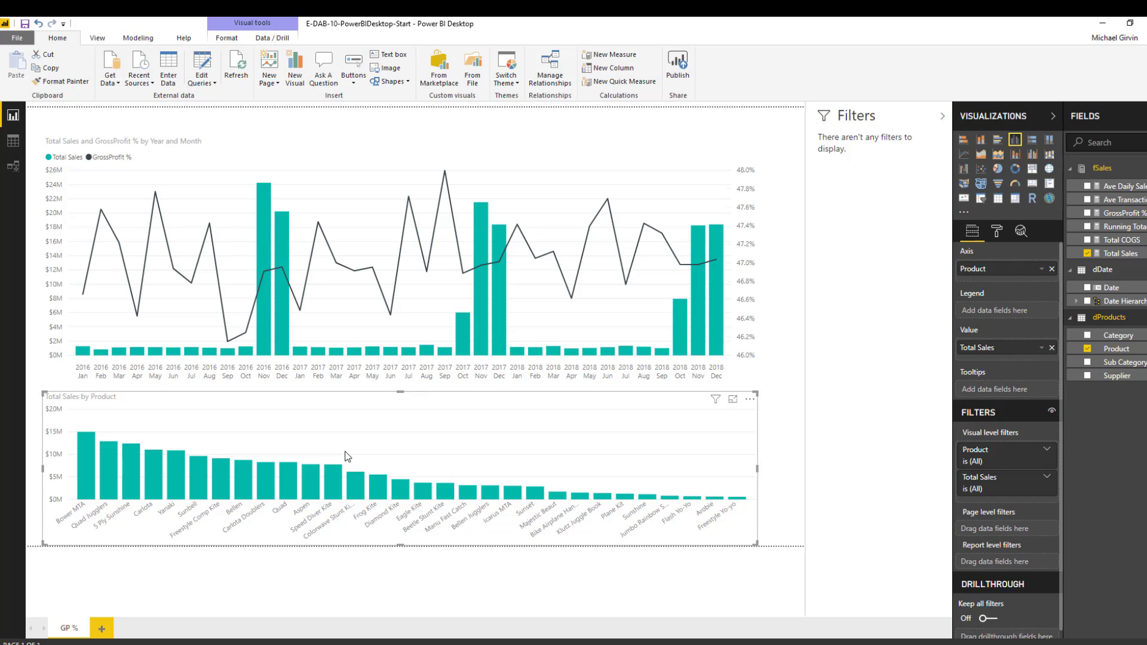
{"action": "key", "text": "ctrl+s"}
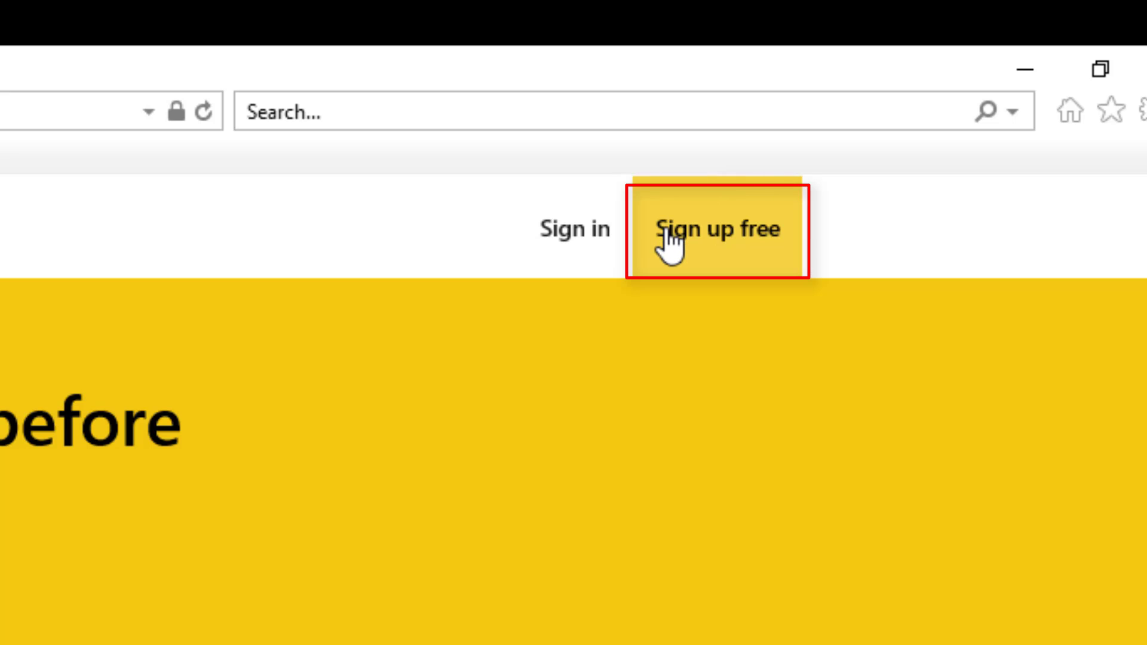
- Switch to the Power BI website, view the free Power BI Pro trial sign-up form, close it and sign in to the service
{"action": "left_click", "coordinate": [664, 231]}
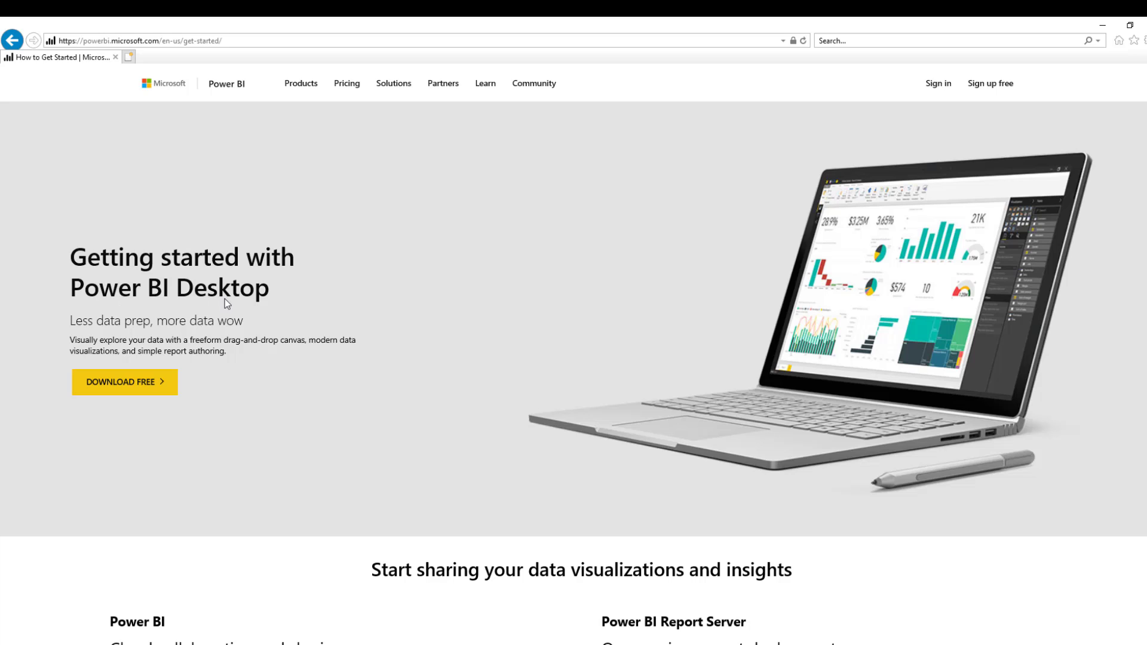
{"action": "scroll", "coordinate": [277, 324], "scroll_direction": "down", "scroll_amount": 5}
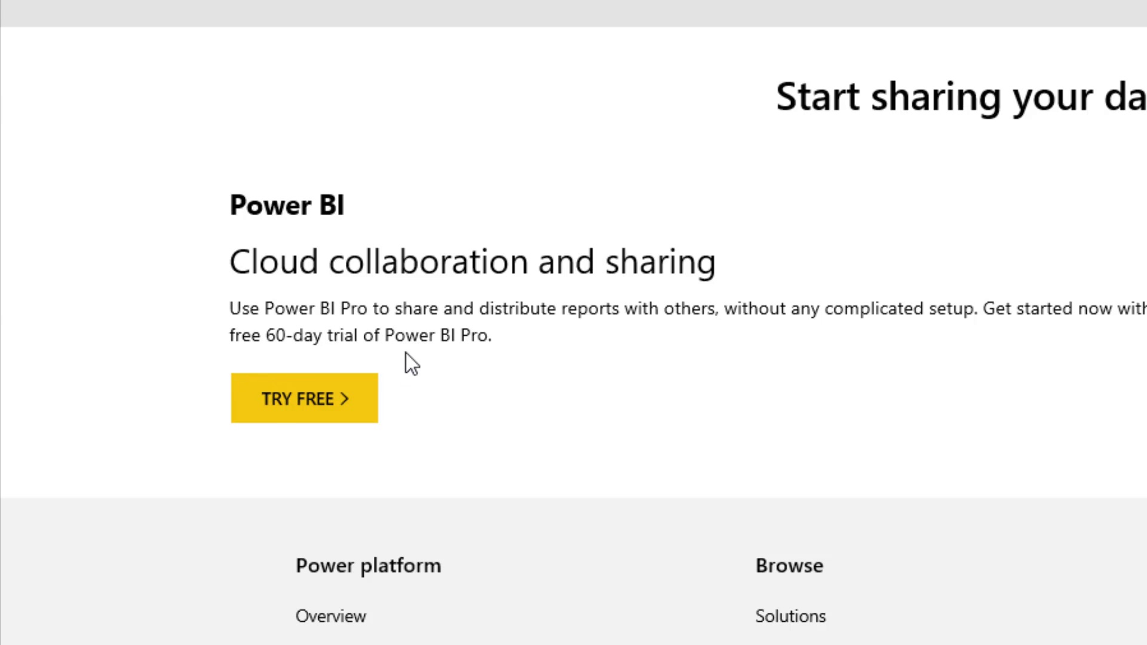
{"action": "left_click", "coordinate": [276, 407]}
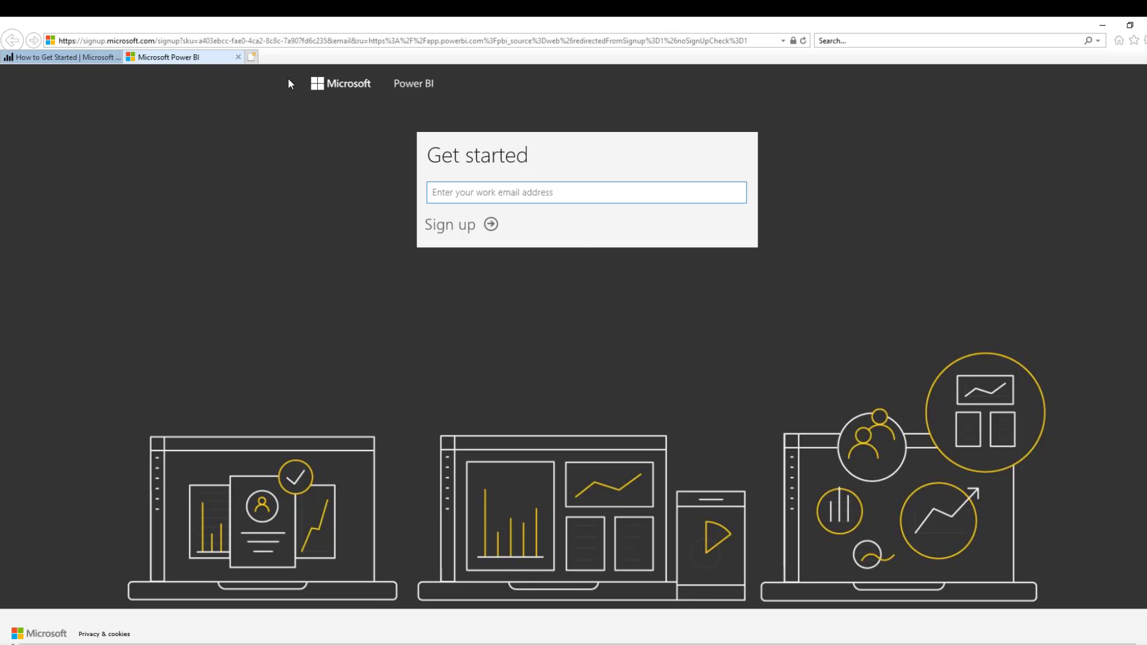
{"action": "left_click", "coordinate": [238, 57]}
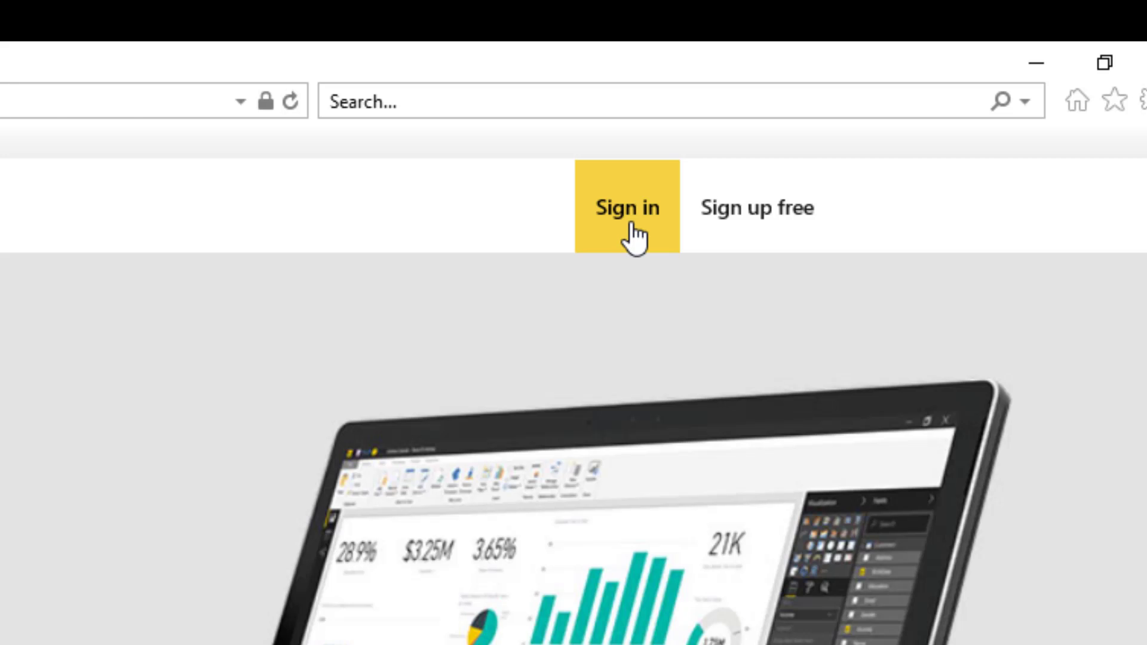
{"action": "left_click", "coordinate": [632, 233]}
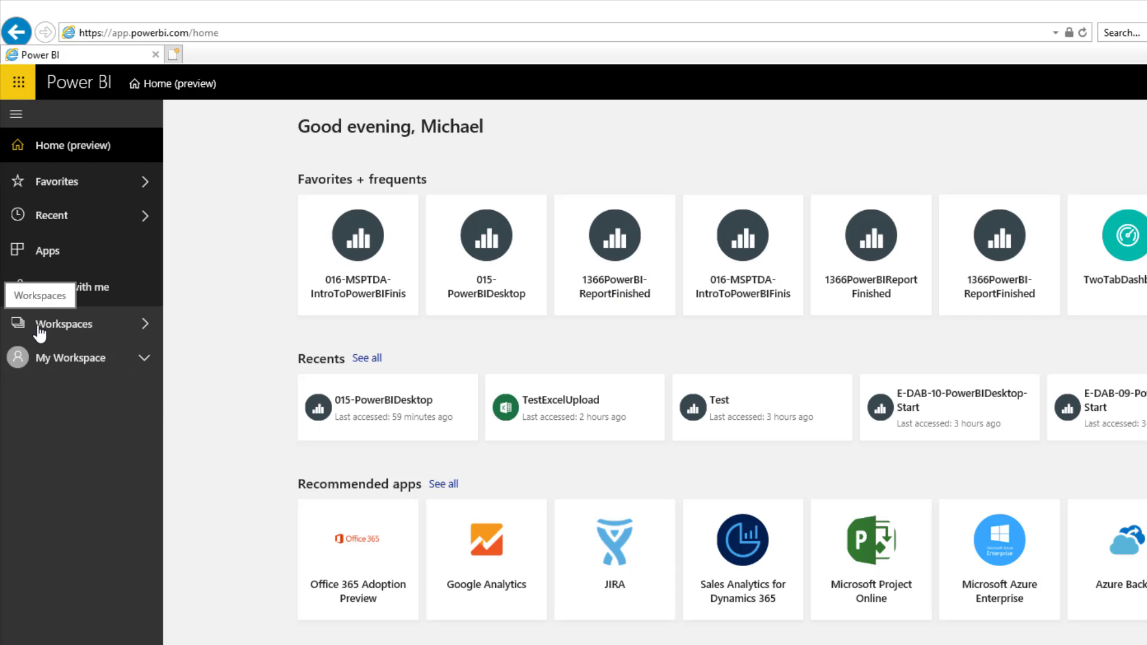
- Start creating an app workspace and examine its privacy options, member permission options and the field for adding members
{"action": "left_click", "coordinate": [145, 333]}
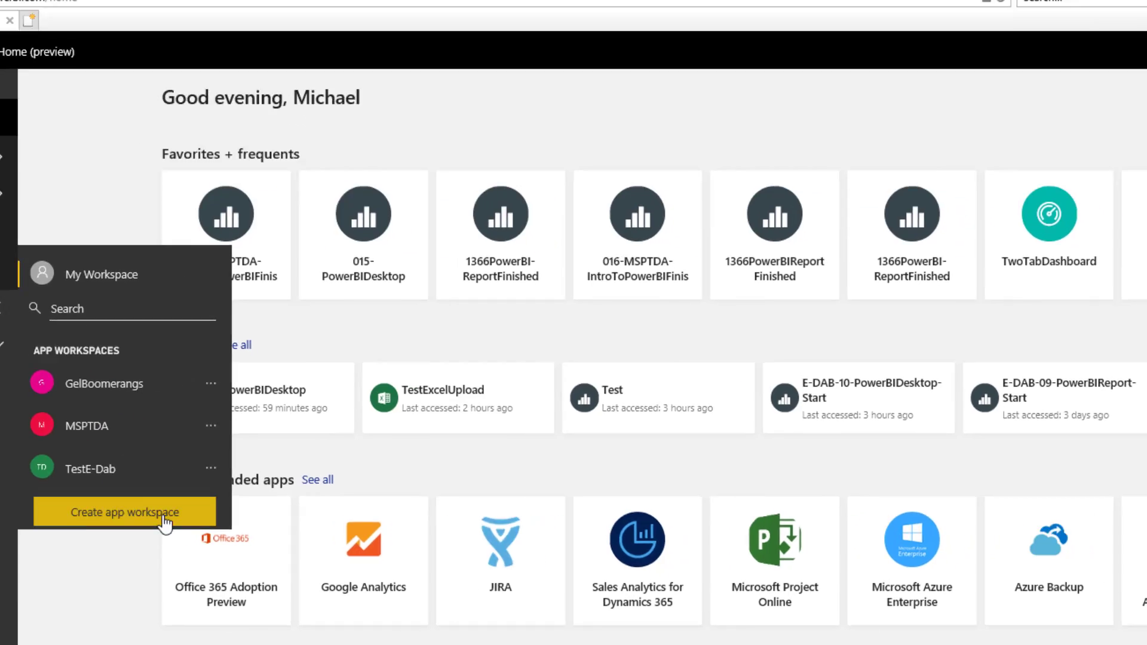
{"action": "left_click", "coordinate": [301, 518]}
{"action": "left_click", "coordinate": [662, 158]}
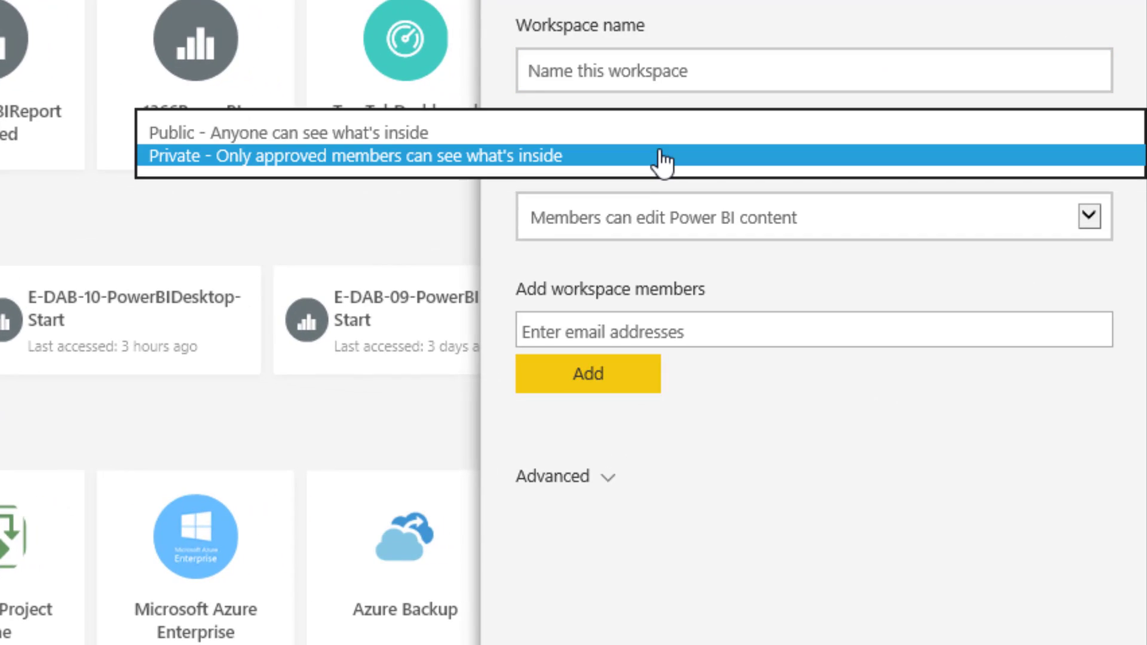
{"action": "left_click", "coordinate": [686, 241]}
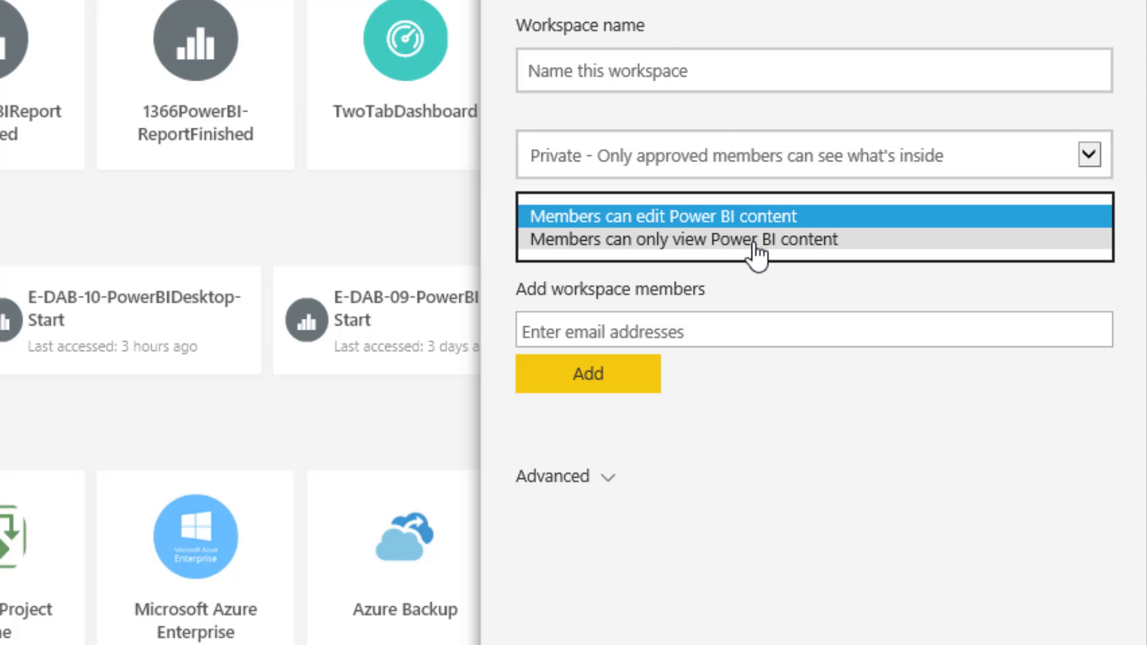
{"action": "left_click", "coordinate": [710, 339]}
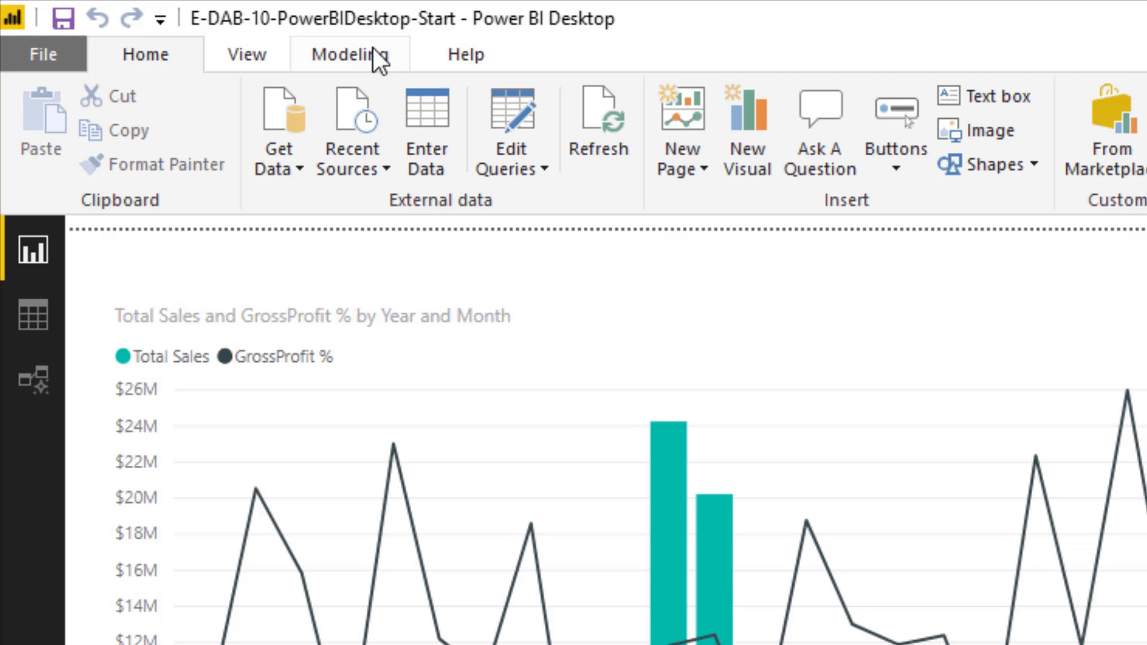
- Return to Power BI Desktop and publish the report to the GelBoomerangs workspace
{"action": "left_click", "coordinate": [43, 391]}
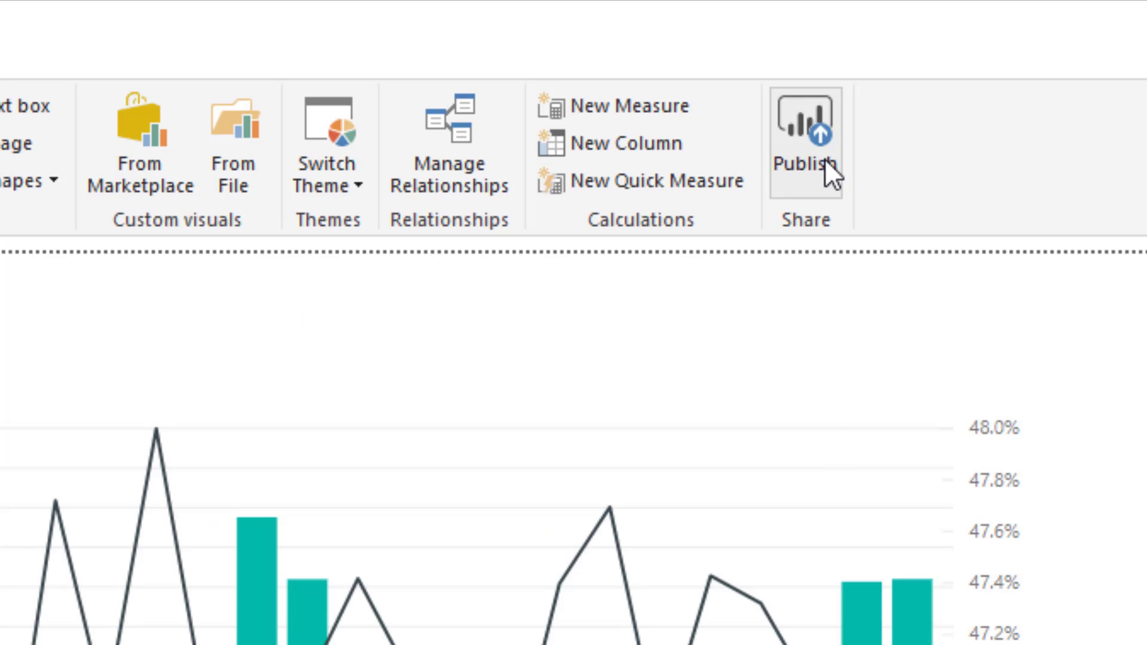
{"action": "left_click", "coordinate": [823, 158]}
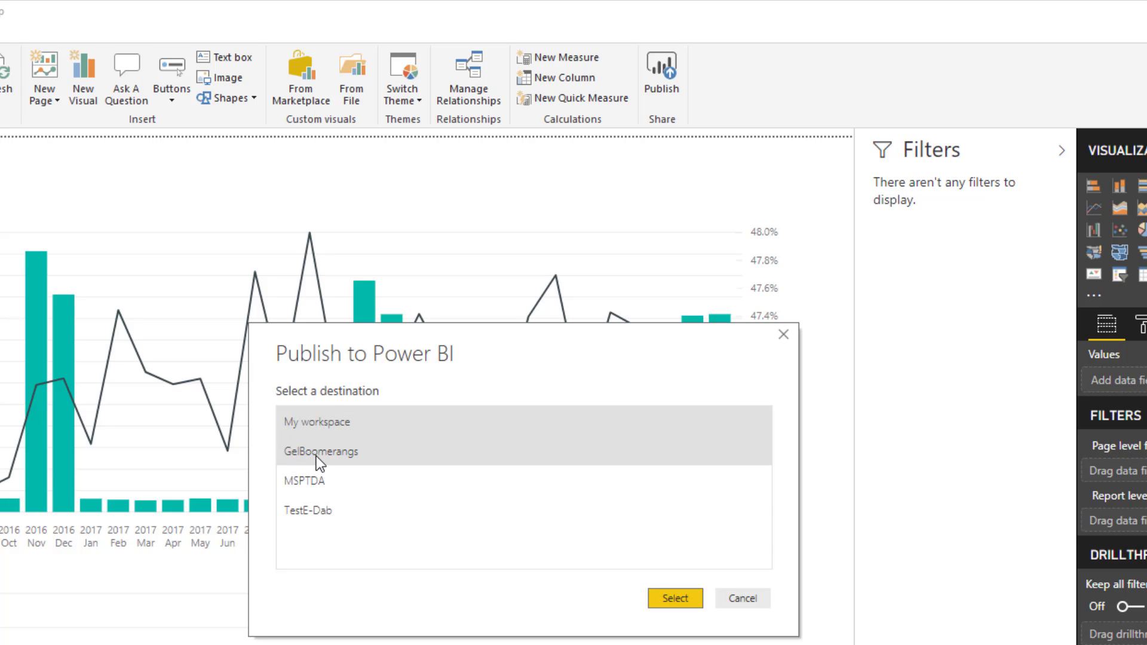
{"action": "left_click", "coordinate": [317, 456]}
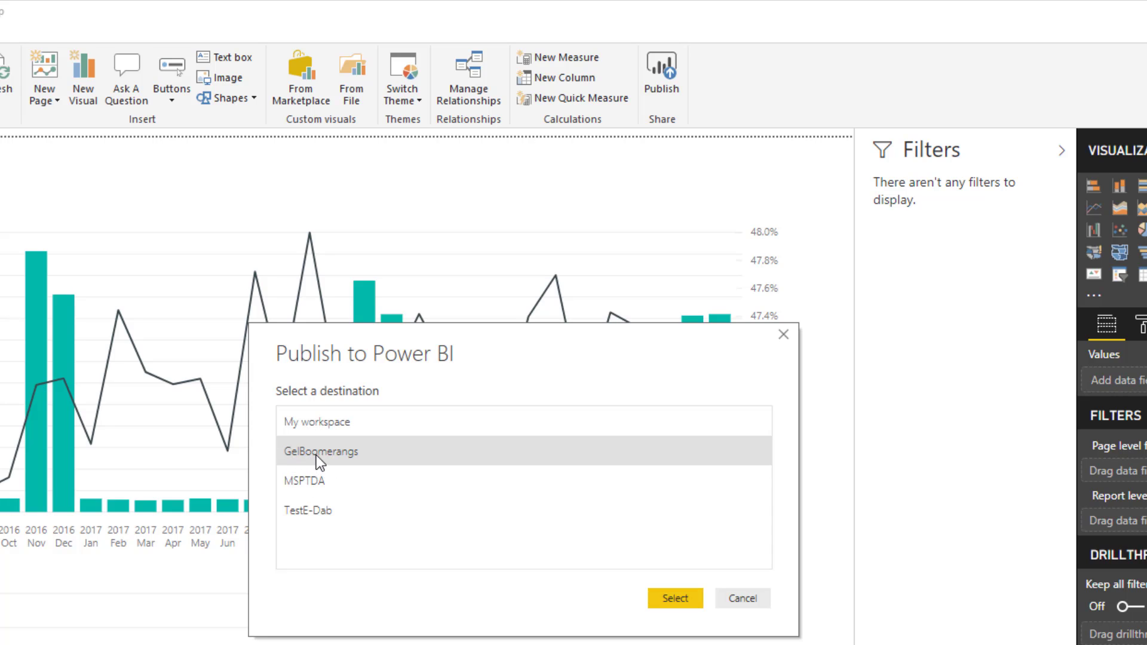
{"action": "left_click", "coordinate": [692, 601]}
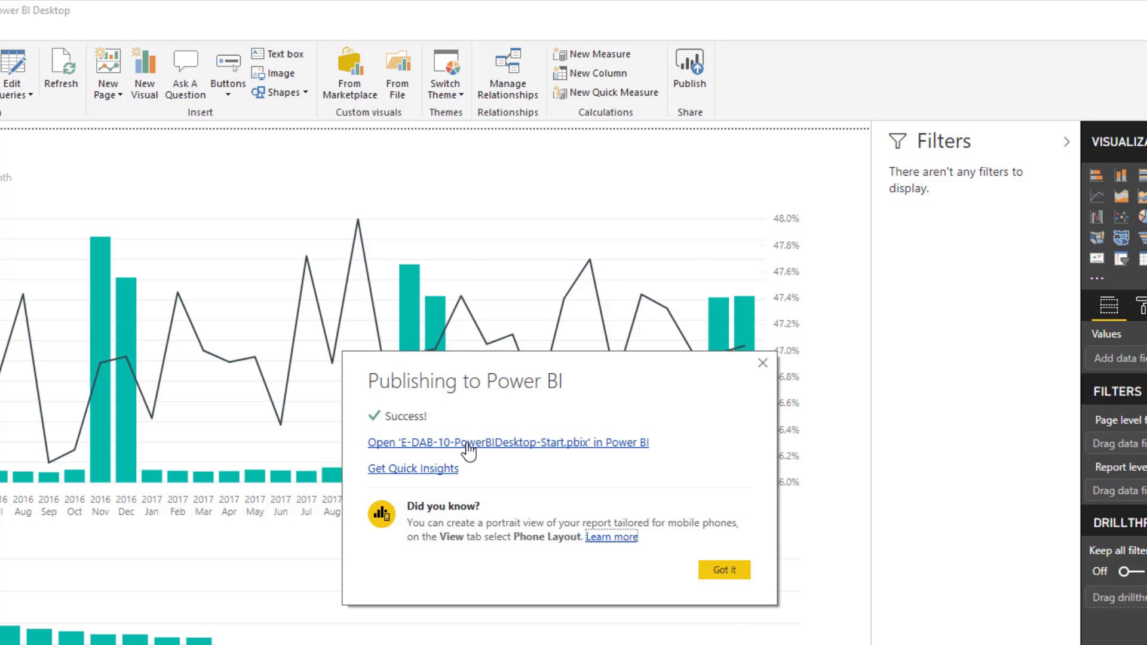
- Open the published report in the Power BI service, cross-highlight the charts by the Bellen product, and clear the highlight
{"action": "left_click", "coordinate": [469, 443]}
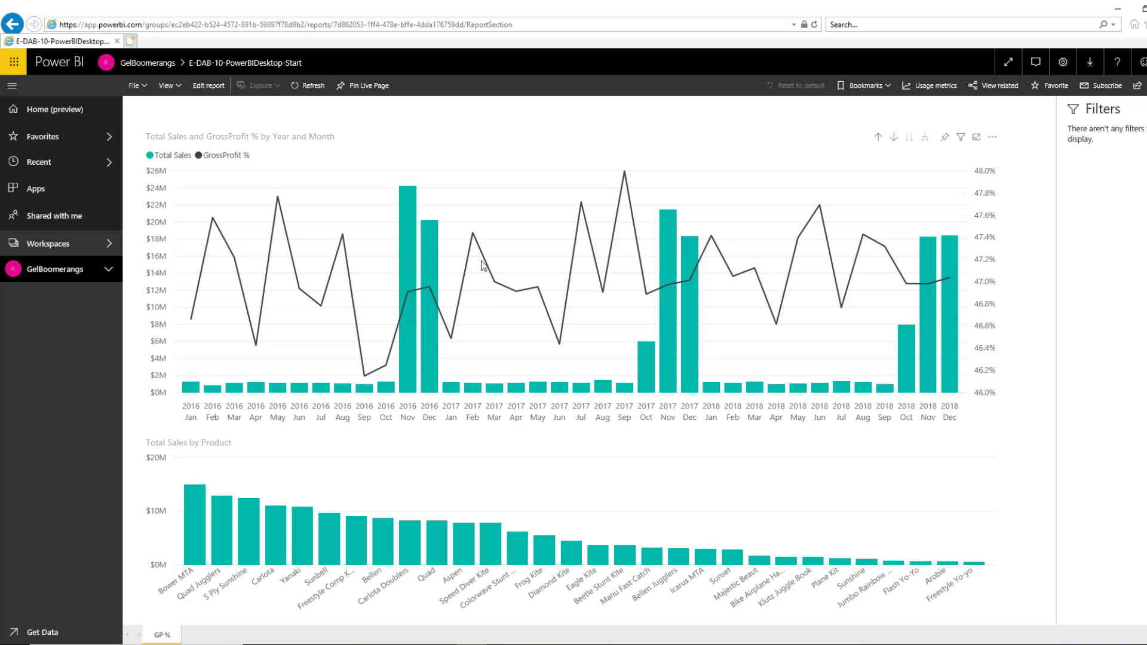
{"action": "left_click", "coordinate": [385, 538]}
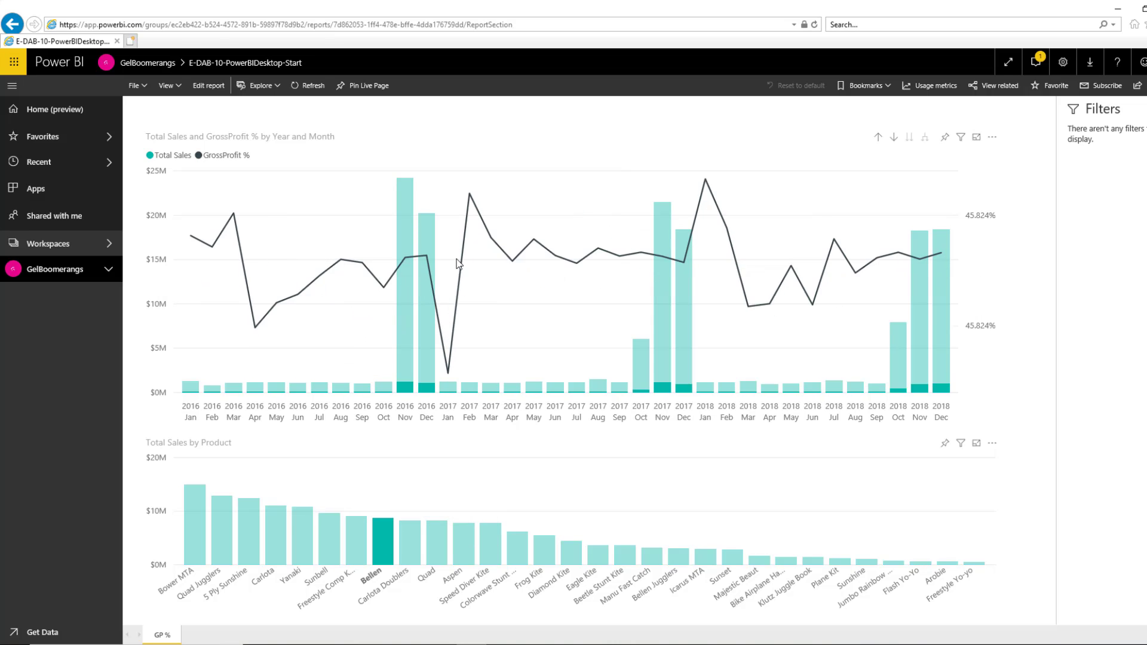
{"action": "left_click", "coordinate": [380, 550]}
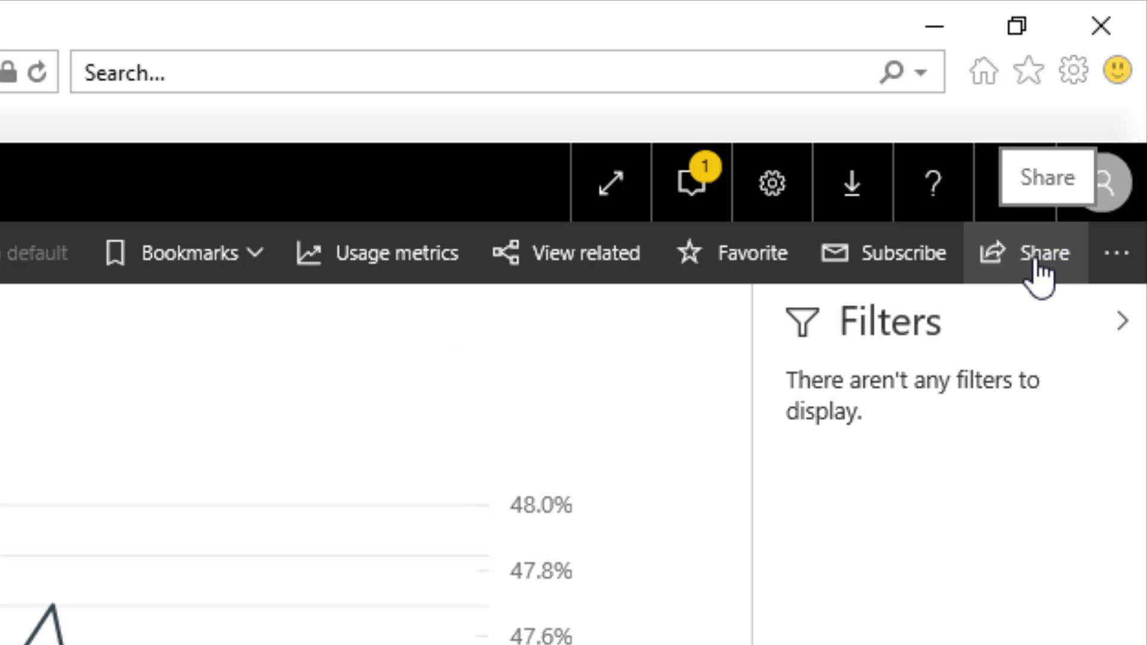
- Open the report's sharing settings and examine the fields for granting access and including an optional message
{"action": "left_click", "coordinate": [1038, 271]}
{"action": "left_click", "coordinate": [824, 128]}
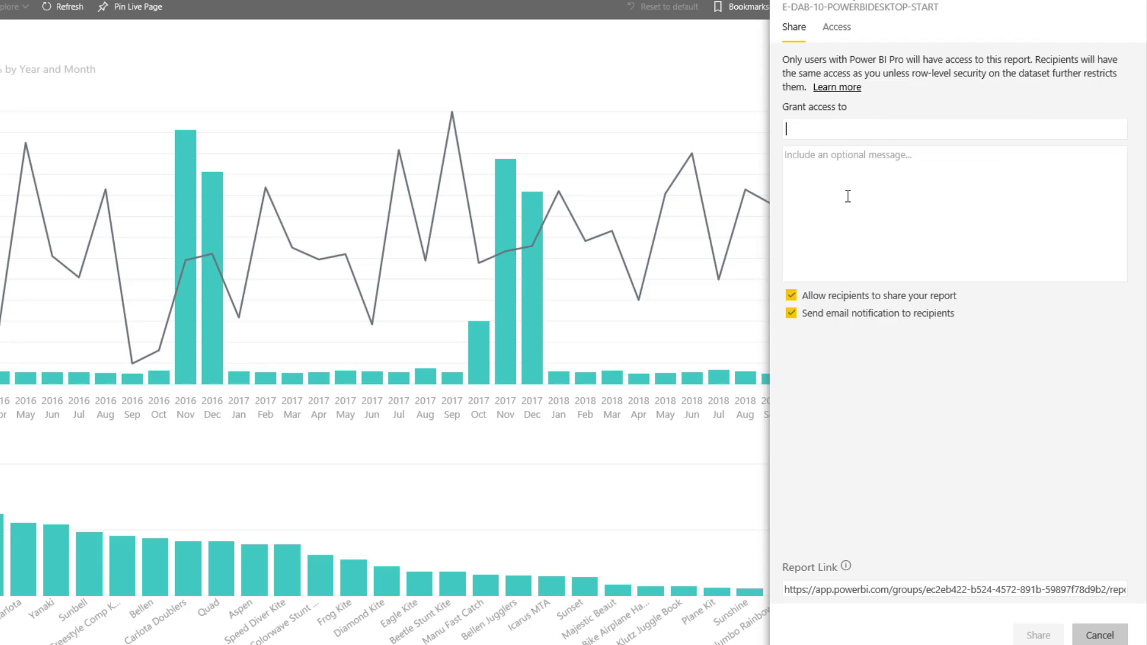
{"action": "left_click", "coordinate": [824, 210]}
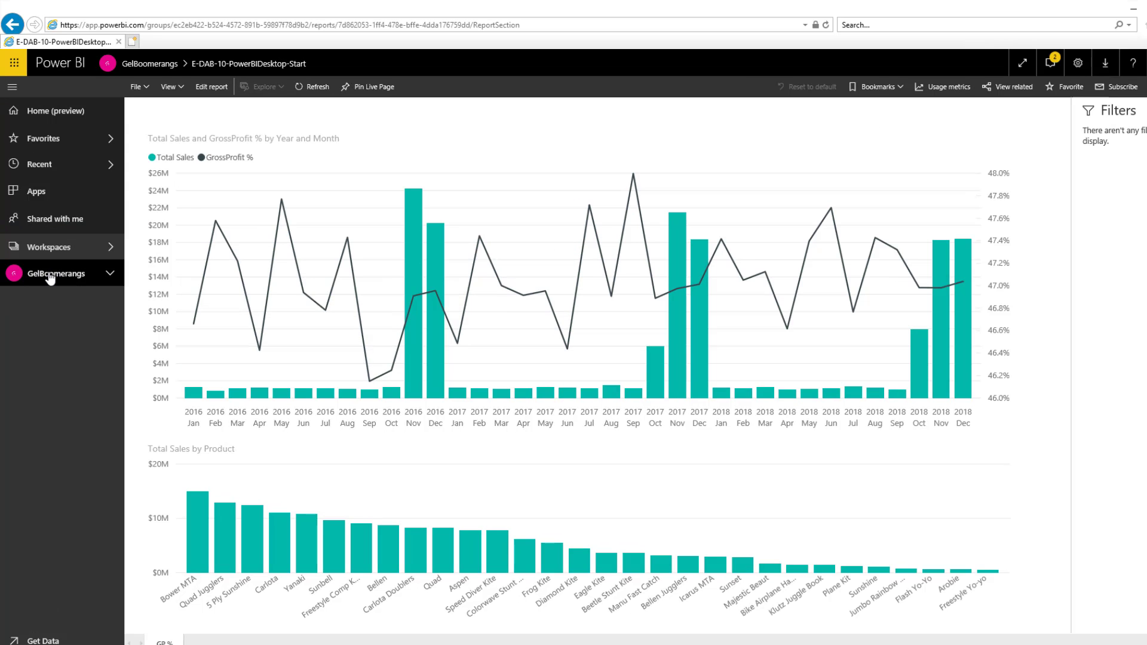
- Examine the dashboards, reports, workbooks and datasets stored in the GelBoomerangs workspace
{"action": "left_click", "coordinate": [50, 278]}
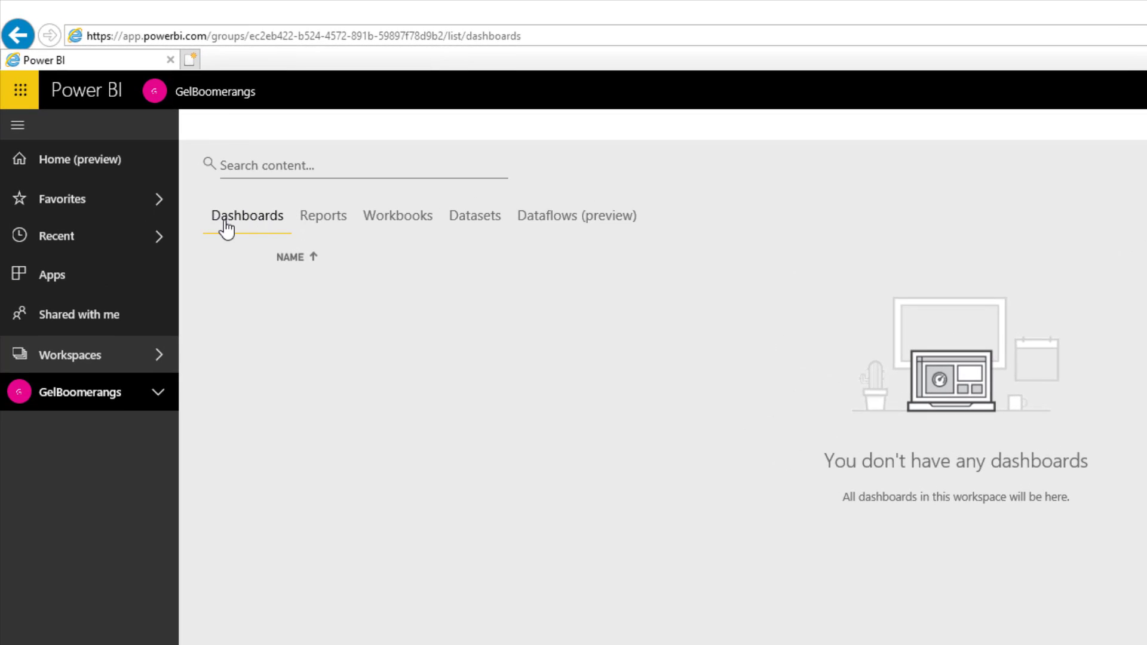
{"action": "left_click", "coordinate": [328, 227]}
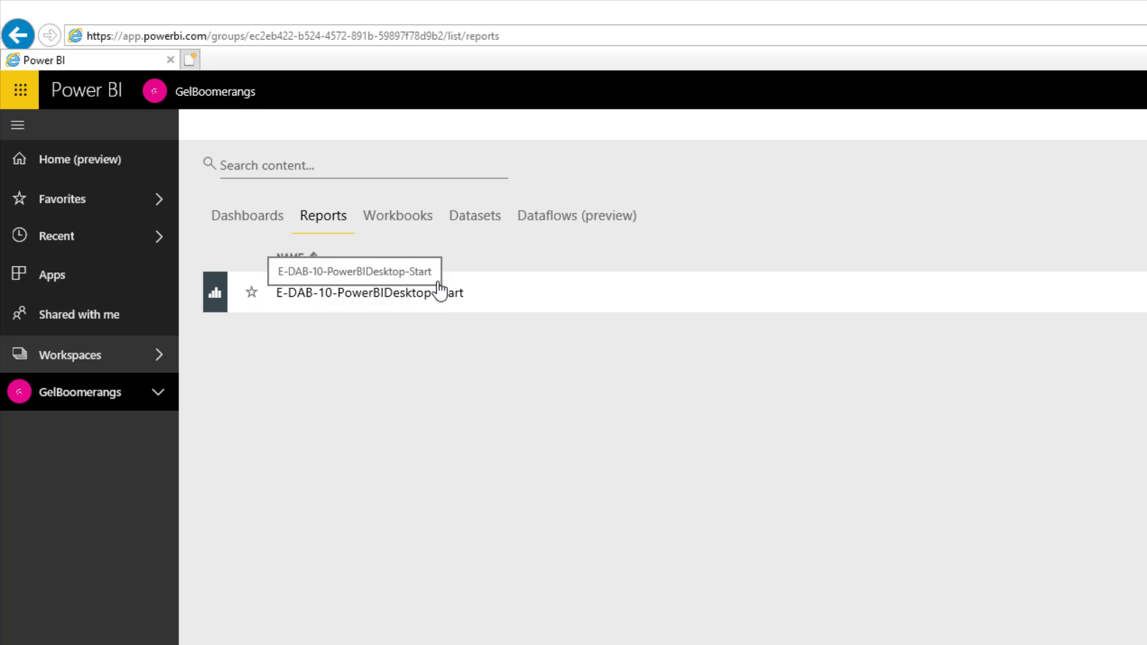
{"action": "left_click", "coordinate": [411, 226]}
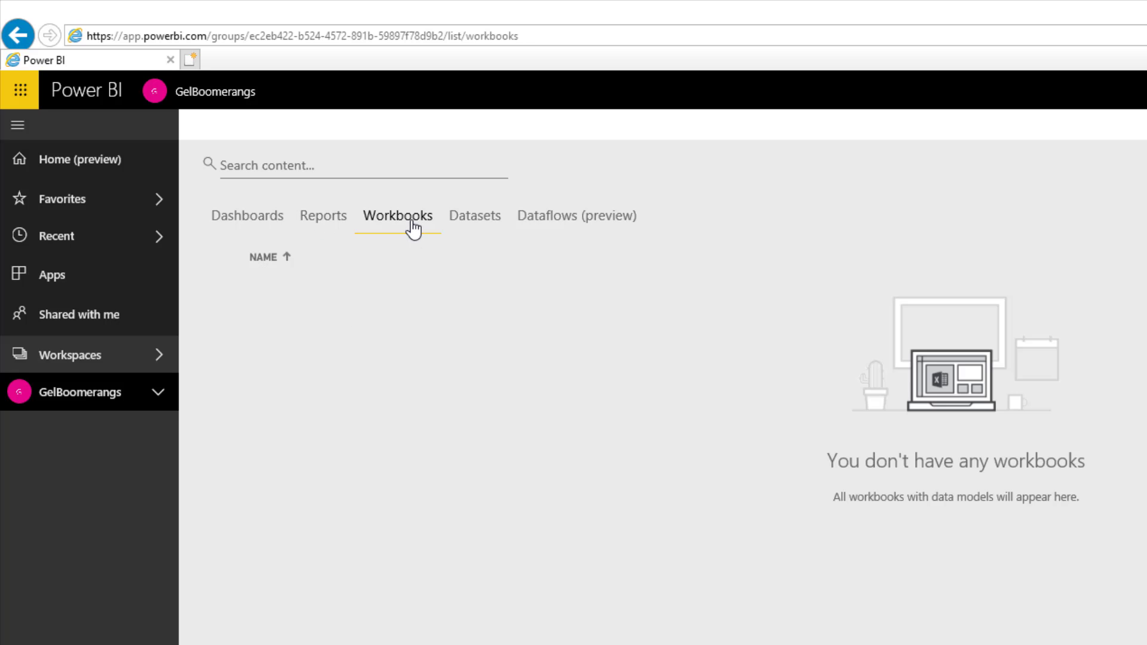
{"action": "left_click", "coordinate": [466, 227]}
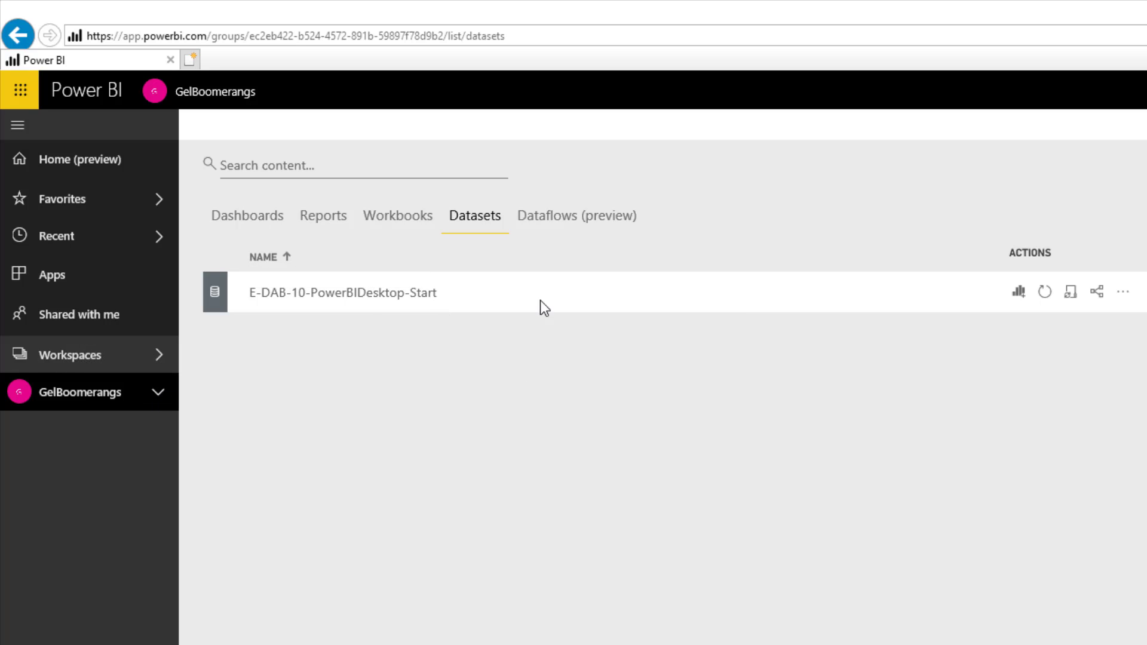
{"action": "left_click", "coordinate": [156, 400]}
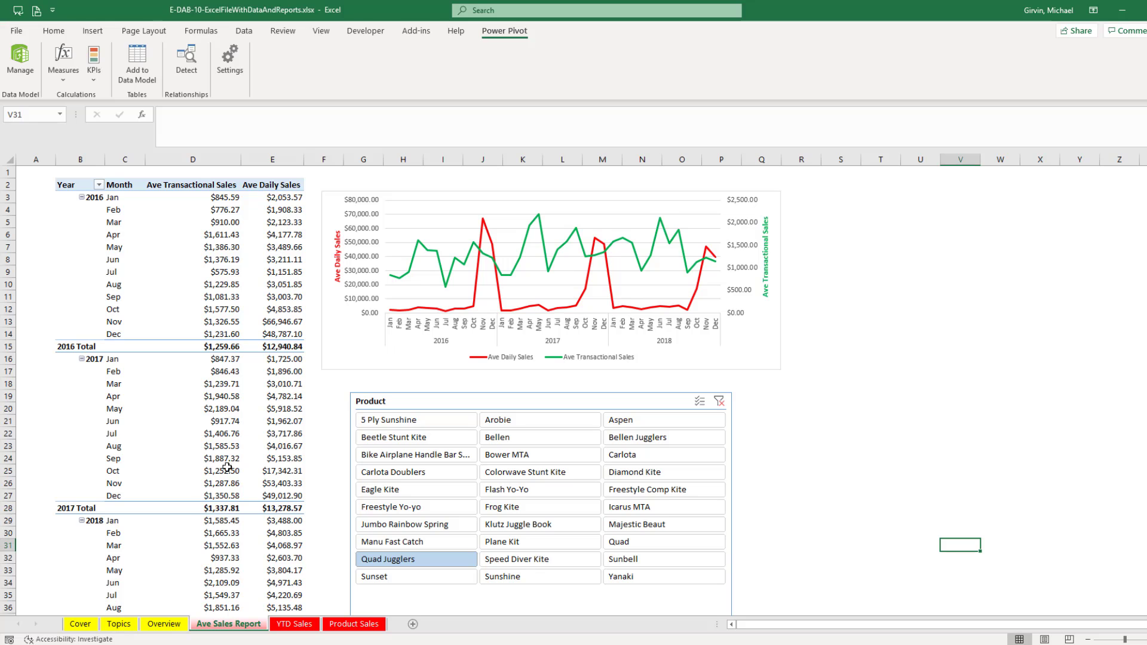
- Switch to the Excel workbook, review the Overview and Ave Sales Report sheets and its Power Pivot data model, and return to the report sheet
{"action": "left_click", "coordinate": [169, 625]}
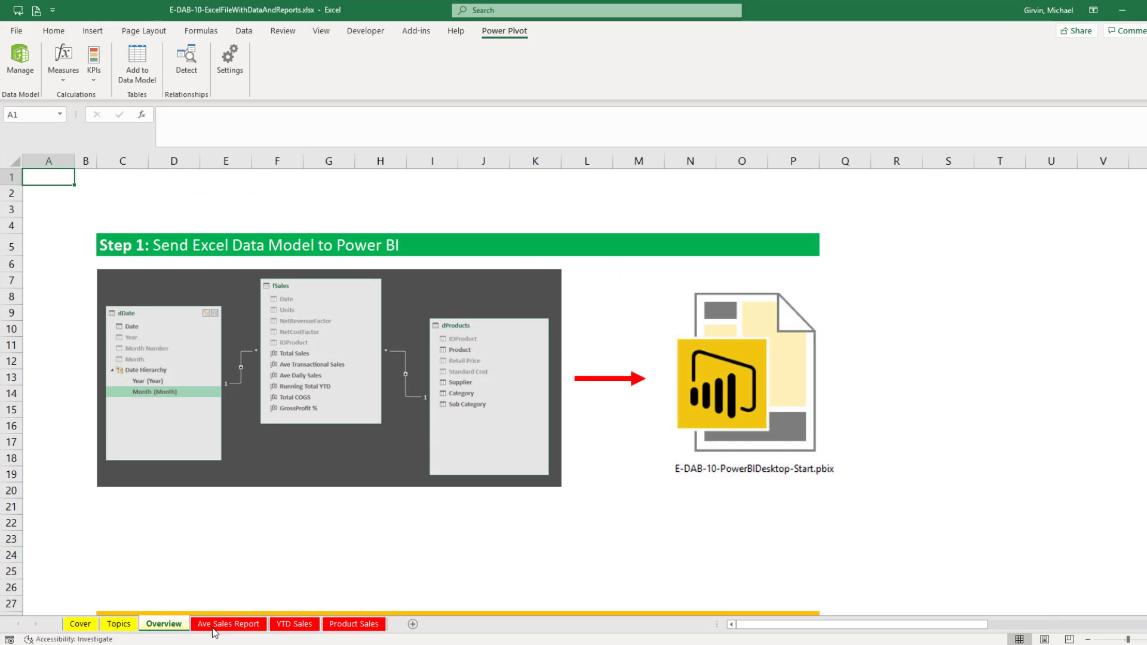
{"action": "left_click", "coordinate": [227, 625]}
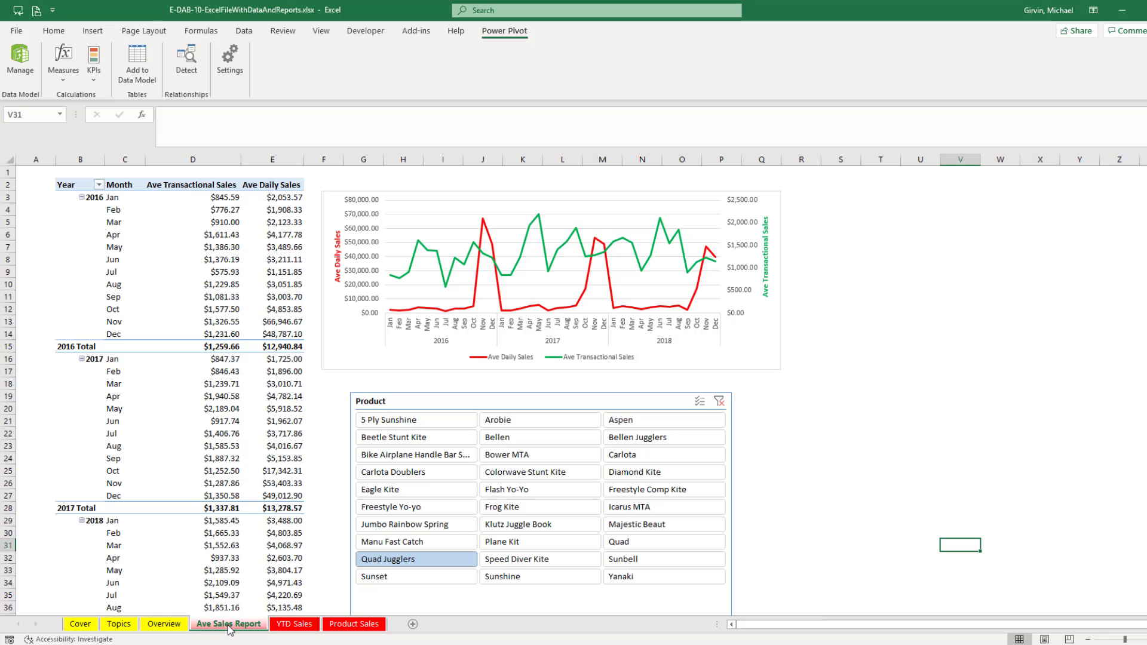
{"action": "left_click", "coordinate": [170, 625]}
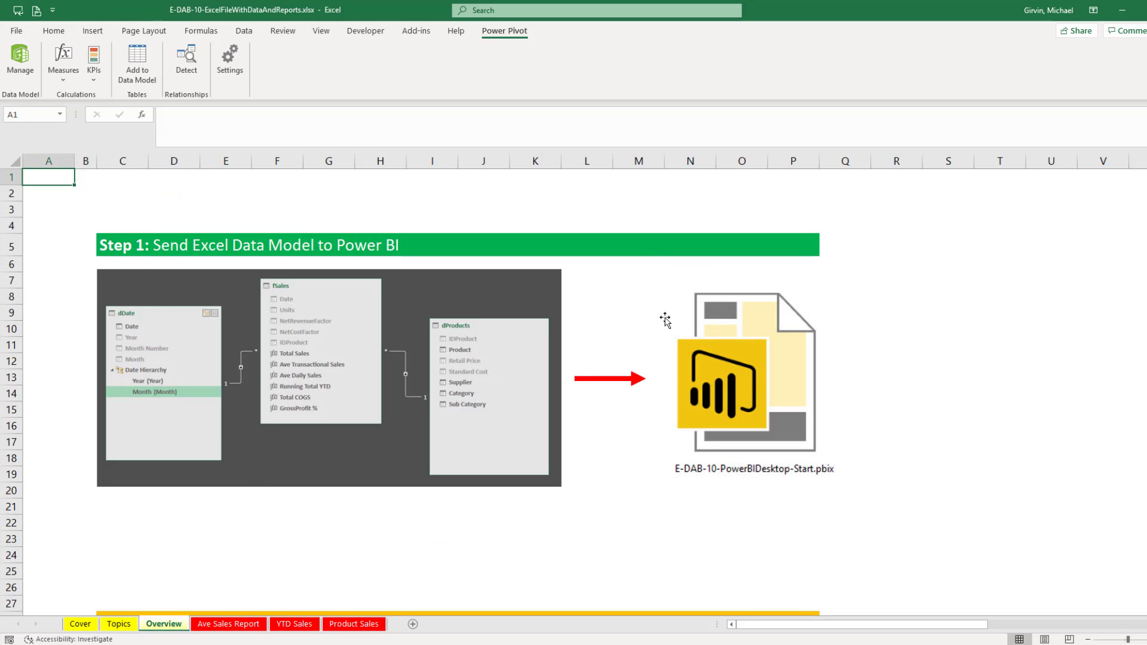
{"action": "left_click", "coordinate": [250, 629]}
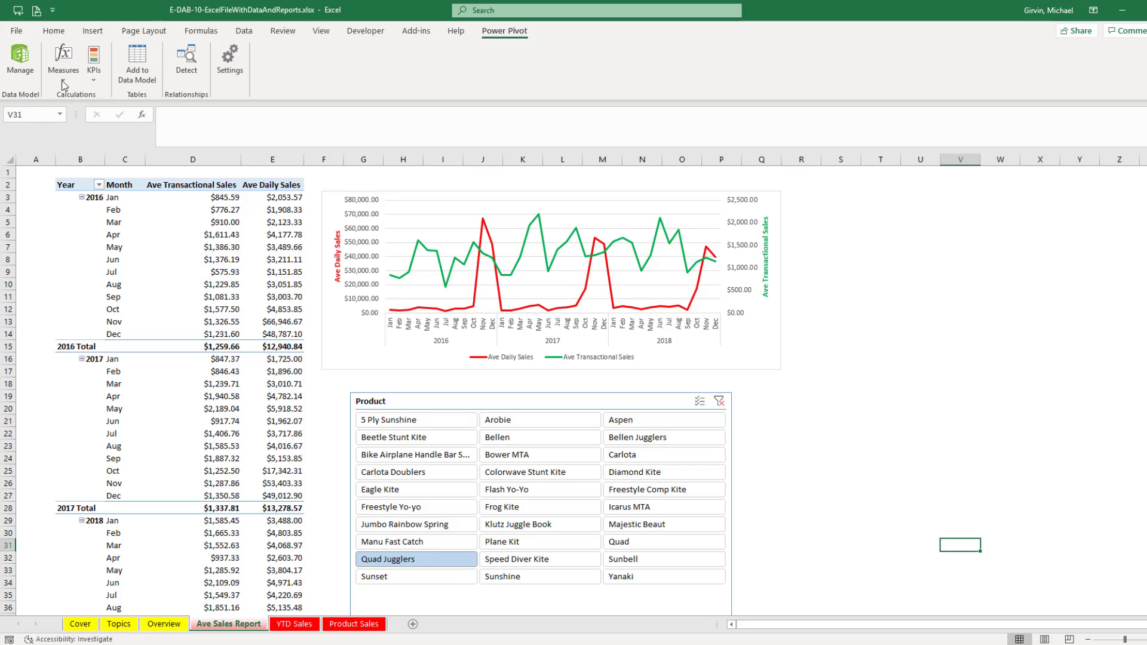
{"action": "left_click", "coordinate": [20, 68]}
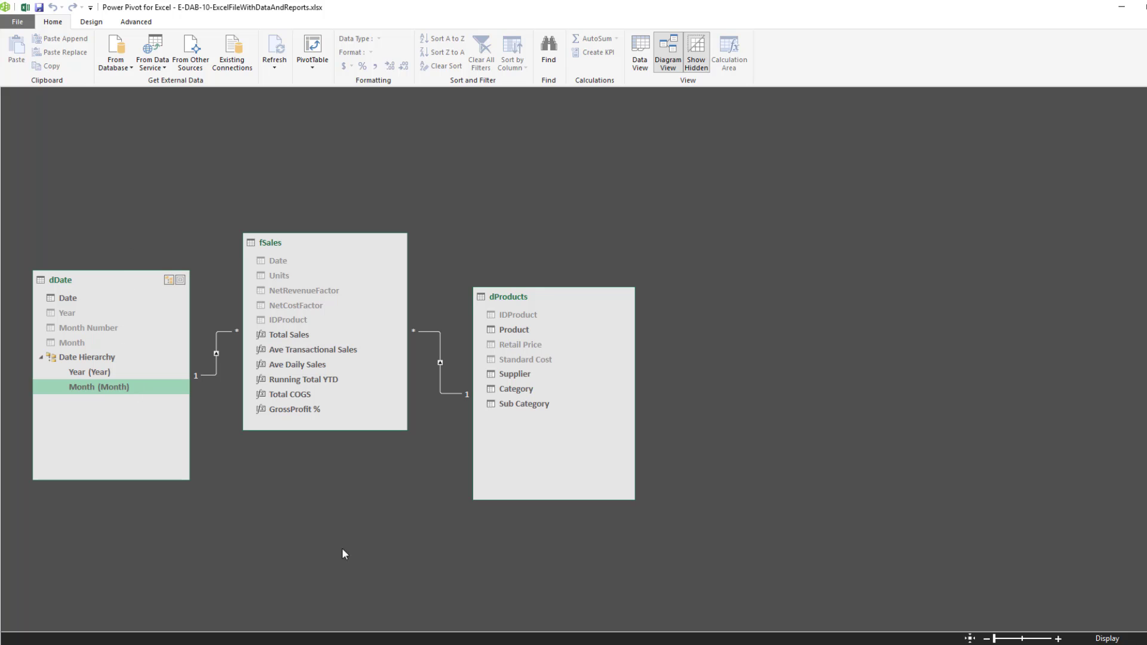
{"action": "key", "text": "alt+Tab"}
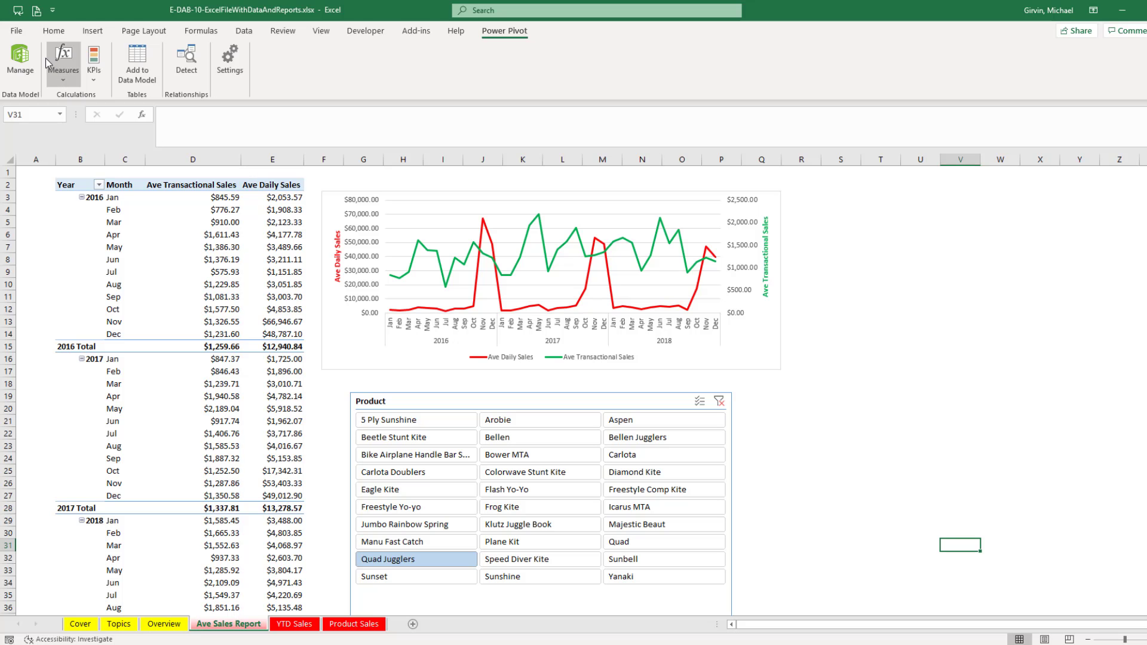
- Publish the workbook to Power BI by uploading it to the GelBoomerangs workspace
{"action": "left_click", "coordinate": [22, 31]}
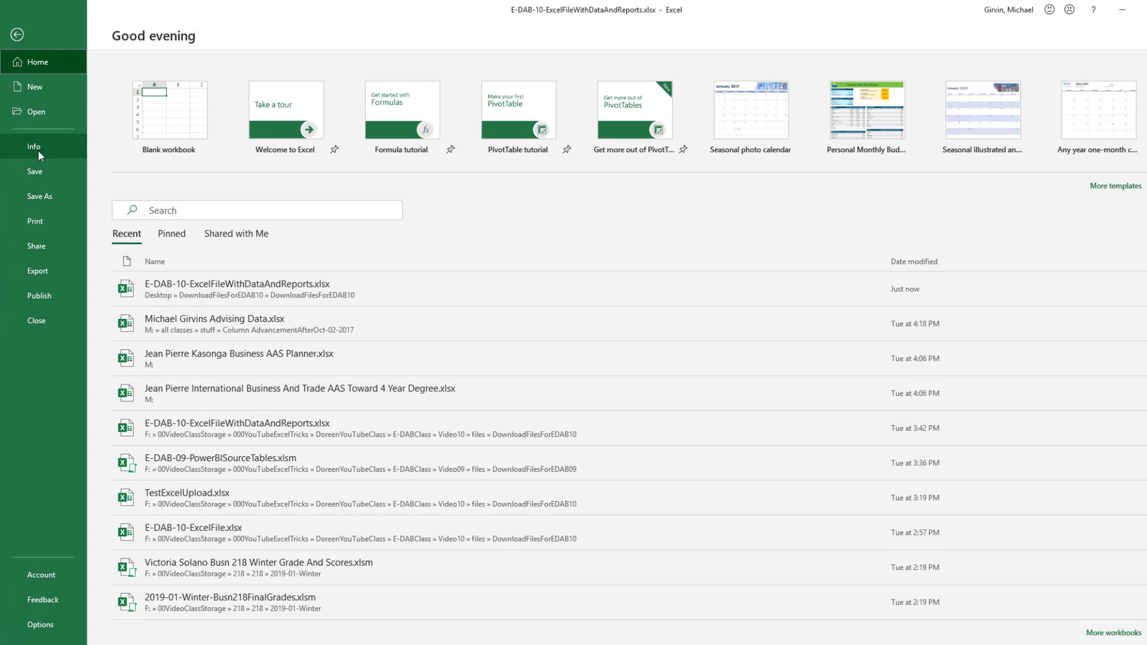
{"action": "left_click", "coordinate": [66, 299]}
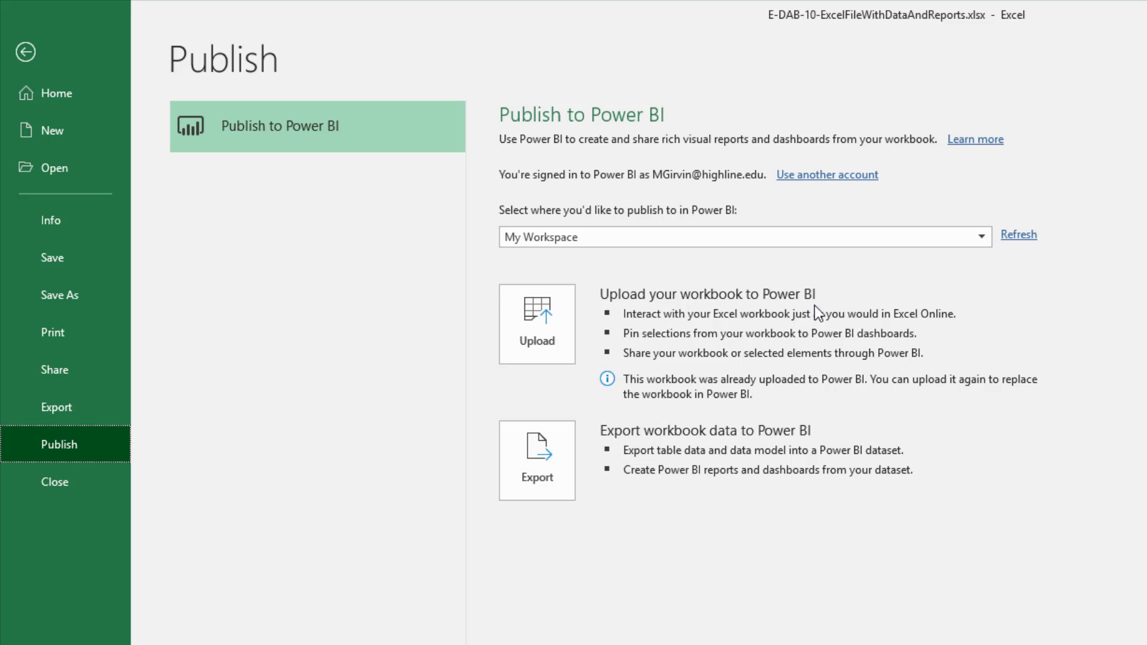
{"action": "left_click", "coordinate": [983, 237]}
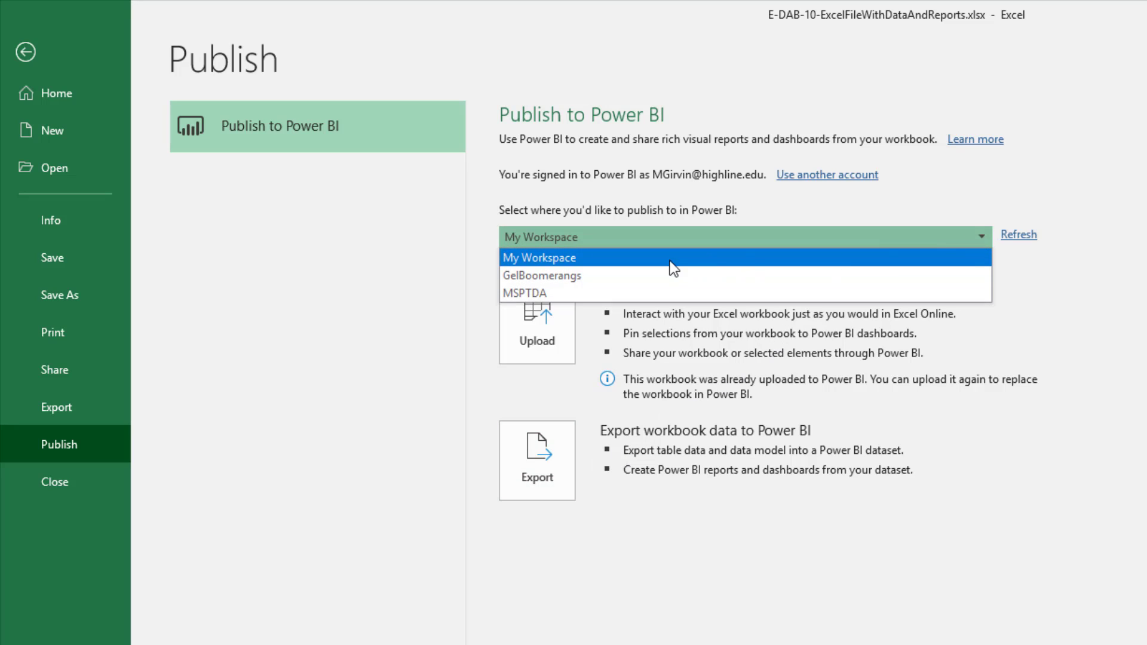
{"action": "left_click", "coordinate": [600, 277]}
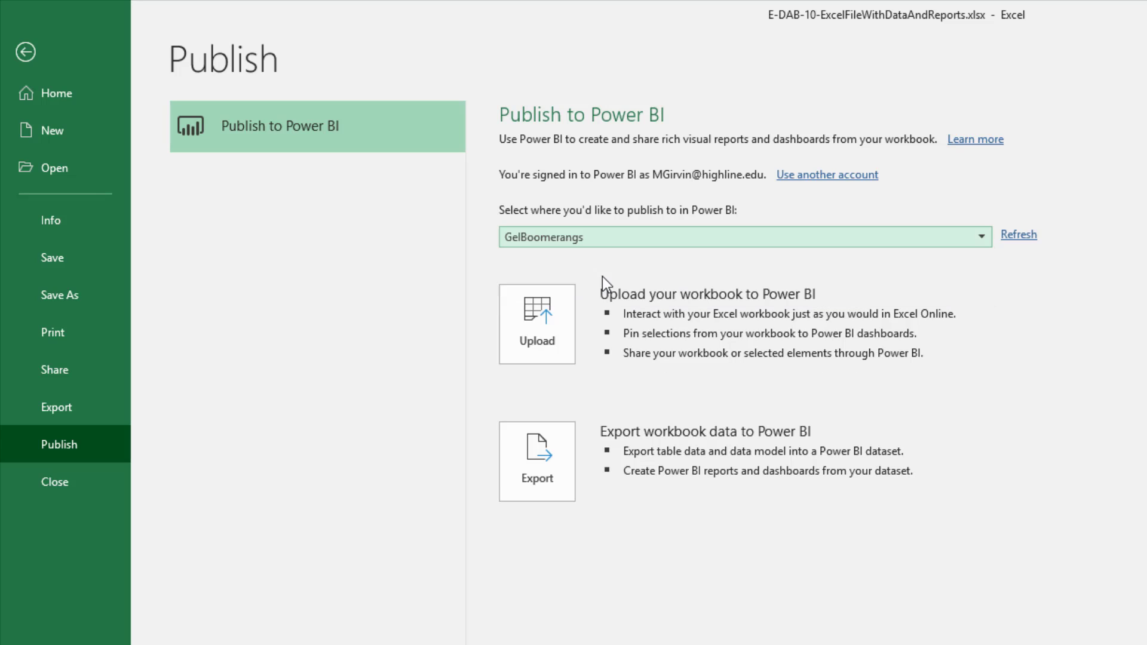
{"action": "left_click", "coordinate": [541, 339]}
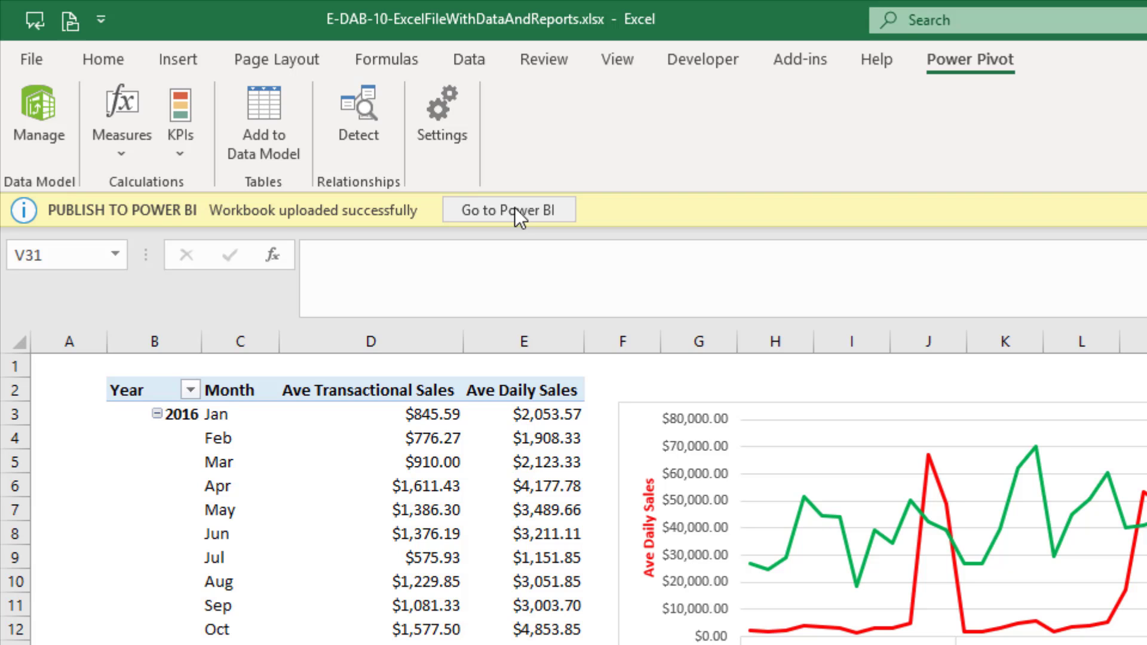
- Open the uploaded workbook in Power BI and filter the Ave Sales Report sheet to Arobie and the YTD Sales sheet to Kites
{"action": "left_click", "coordinate": [514, 211]}
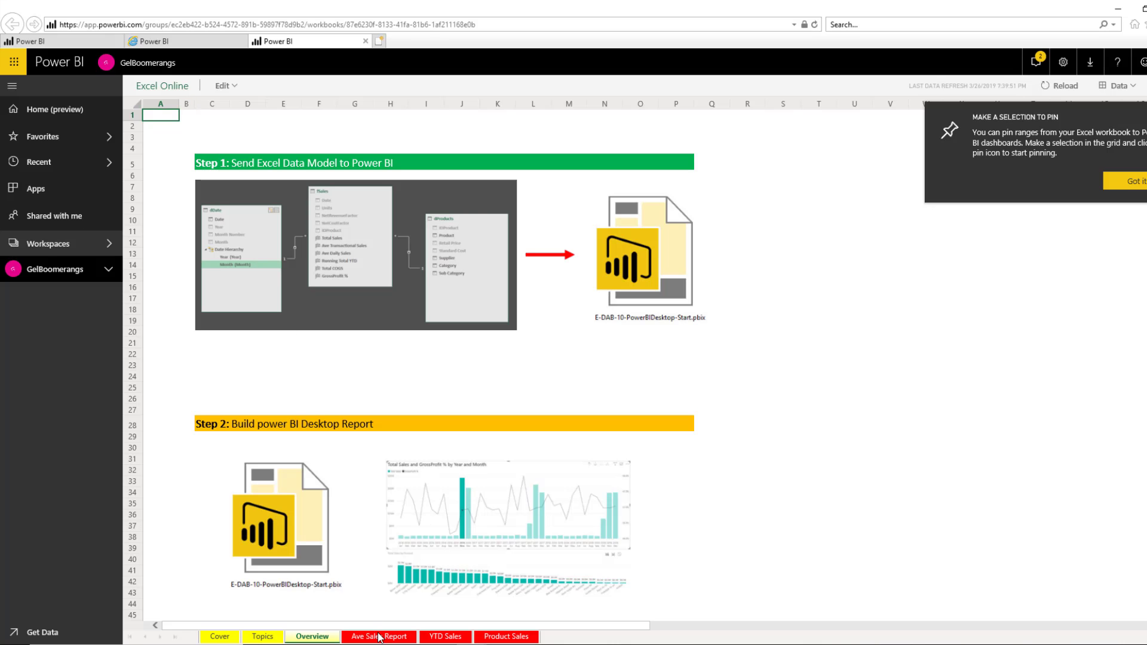
{"action": "left_click", "coordinate": [380, 637]}
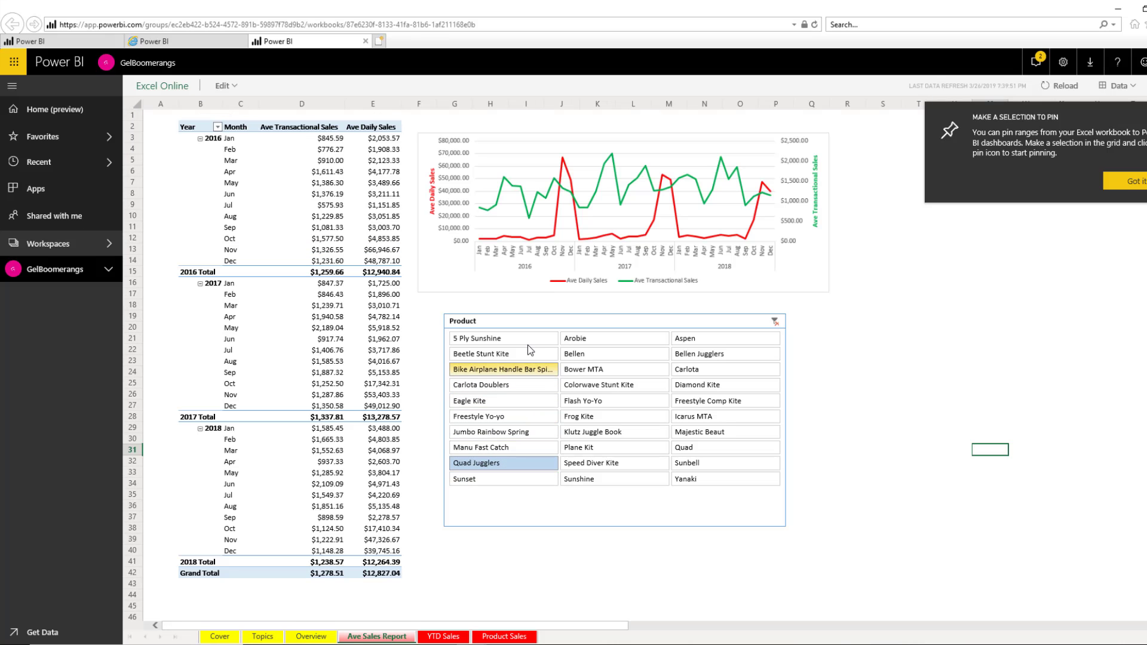
{"action": "left_click", "coordinate": [625, 342]}
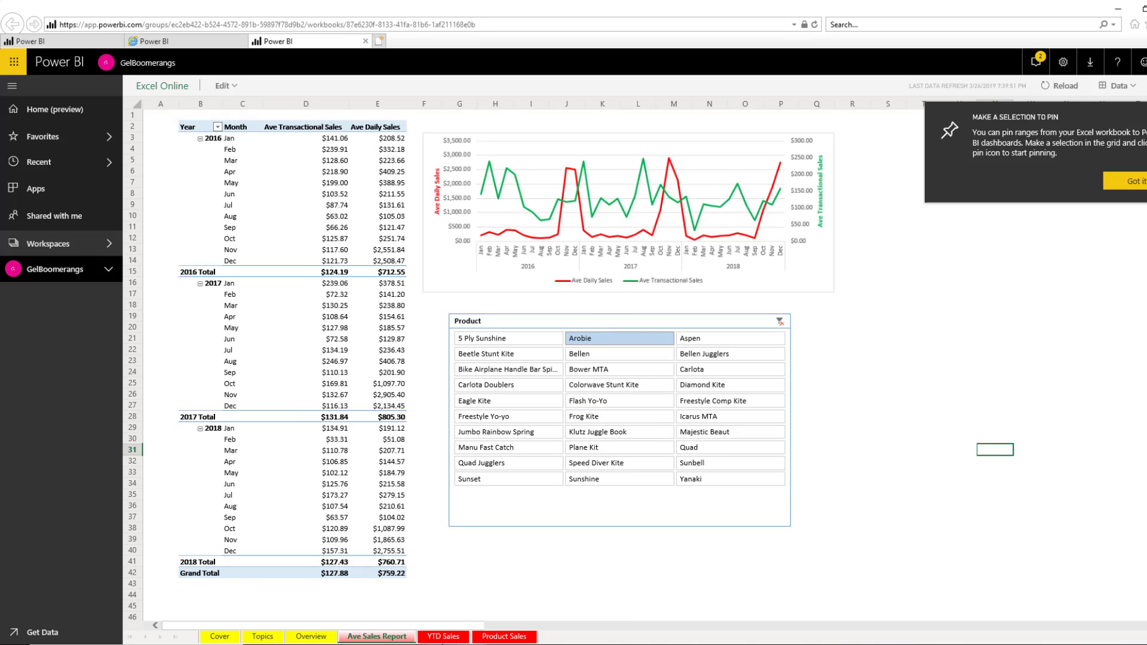
{"action": "left_click", "coordinate": [443, 638]}
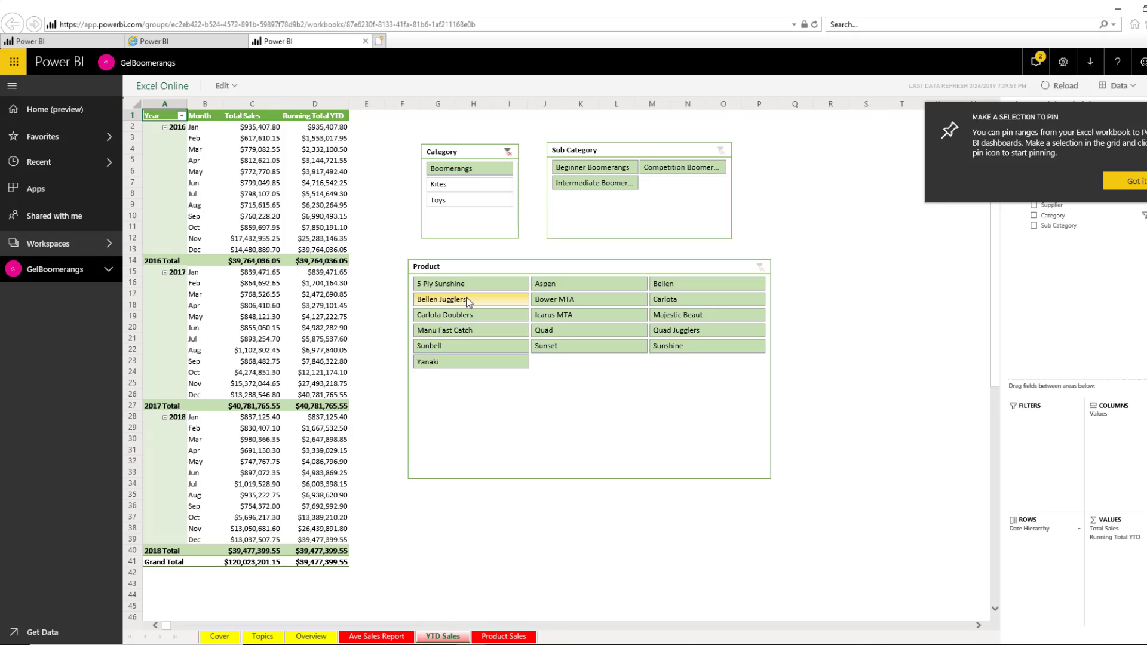
{"action": "left_click", "coordinate": [462, 182]}
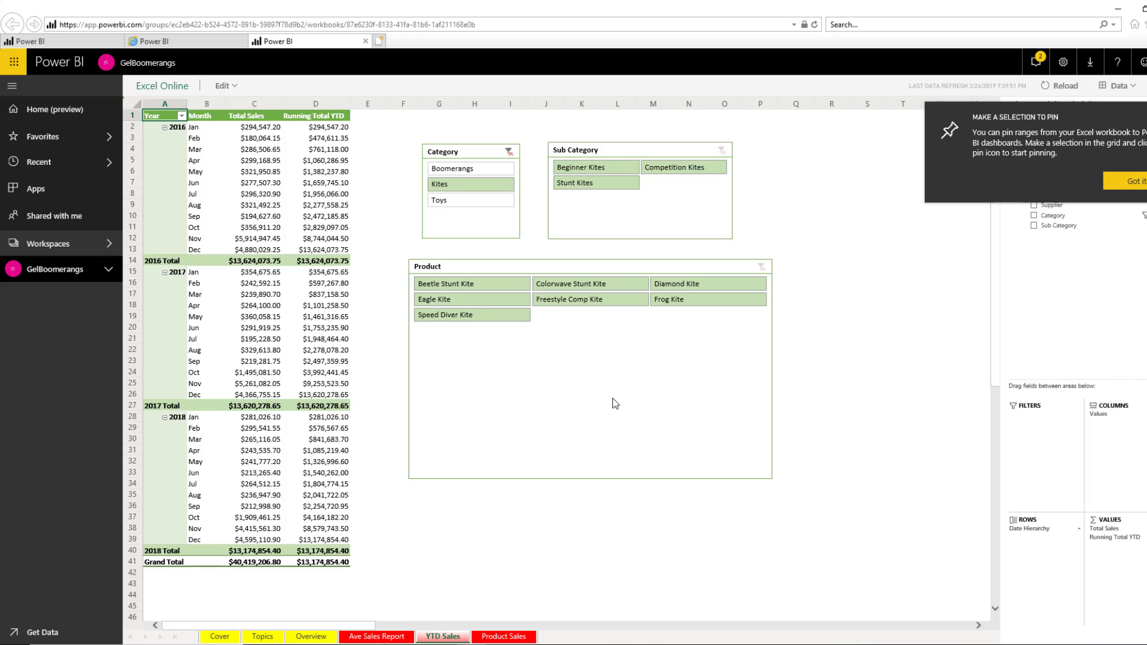
- Return to the GelBoomerangs workspace and examine its reports, workbooks and datasets for the published files
{"action": "left_click", "coordinate": [60, 274]}
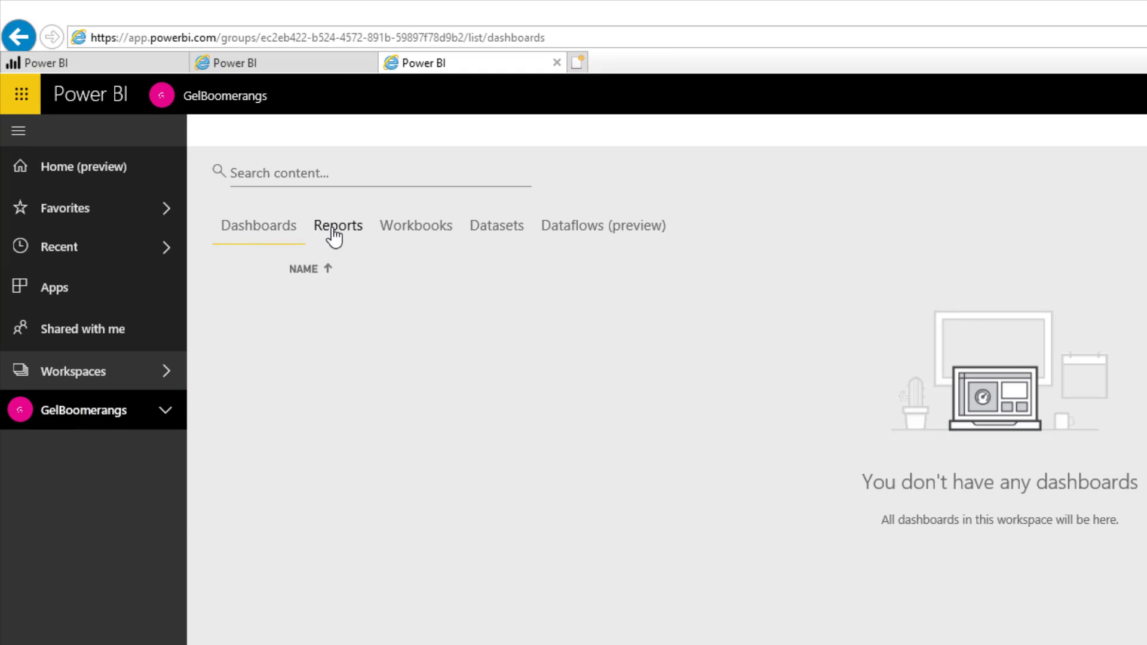
{"action": "left_click", "coordinate": [335, 236]}
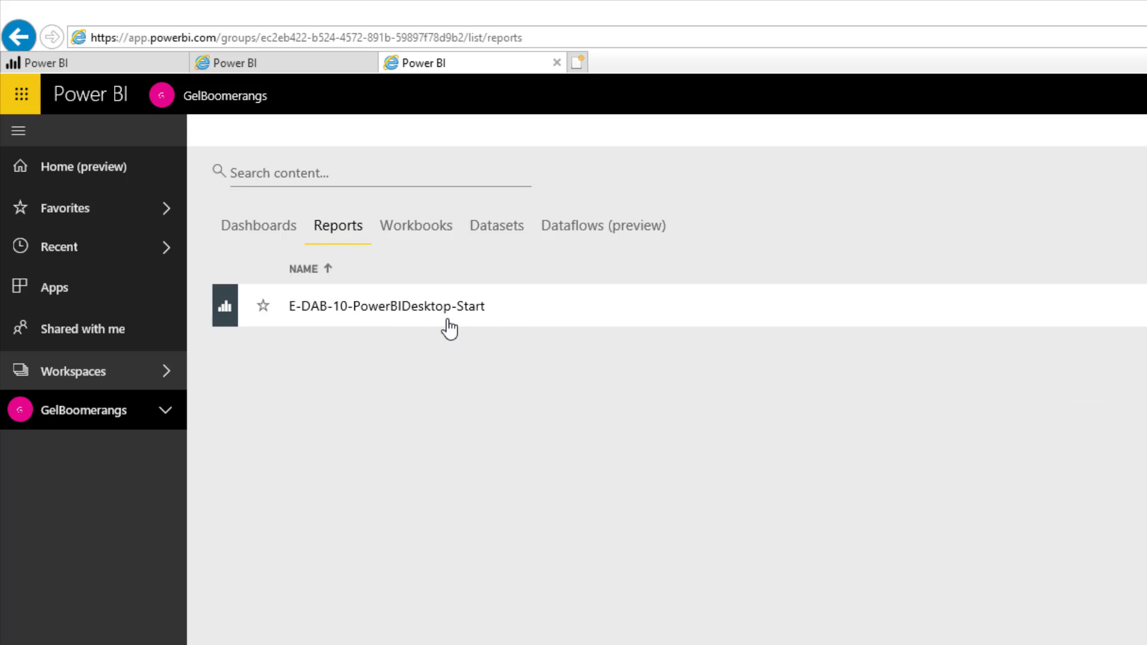
{"action": "left_click", "coordinate": [433, 236]}
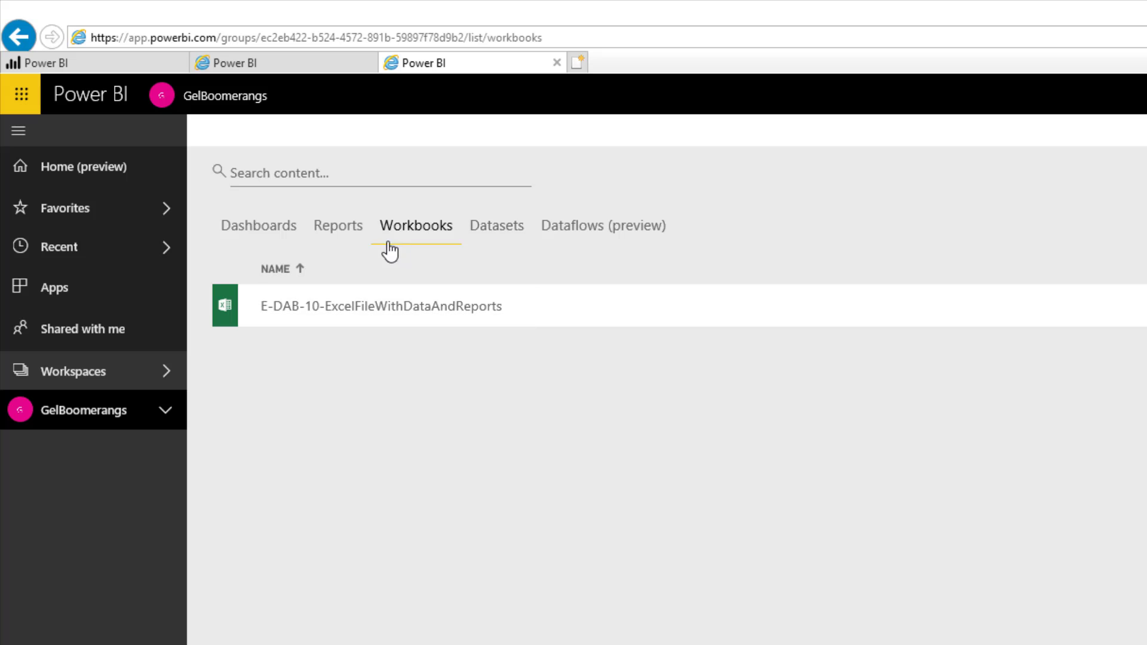
{"action": "left_click", "coordinate": [484, 233]}
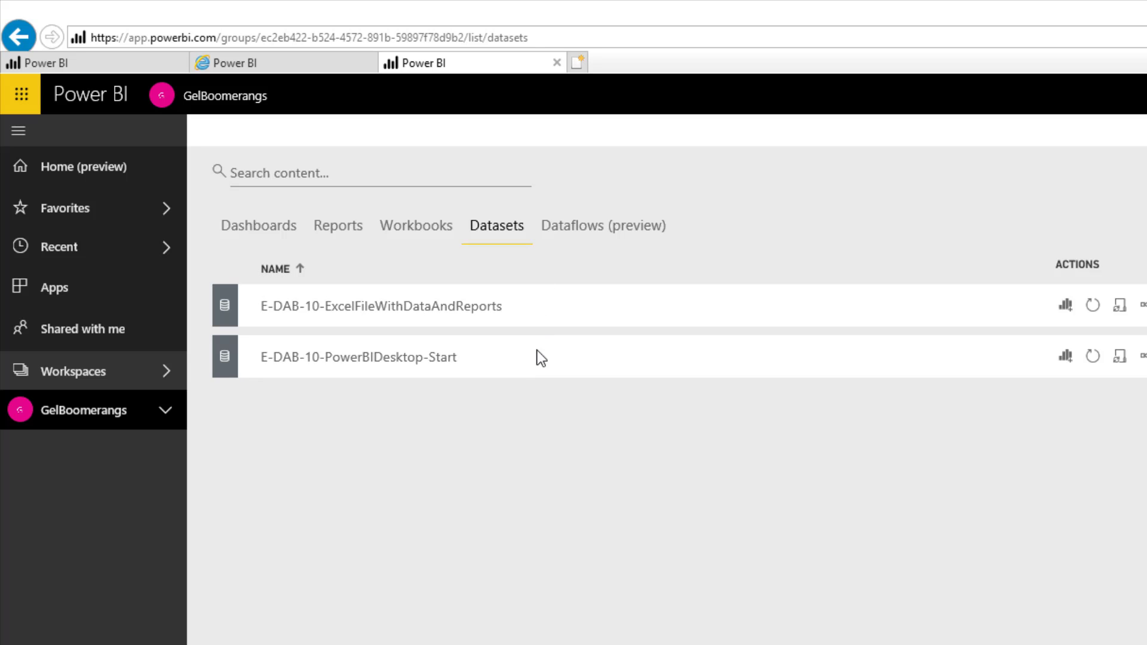
{"action": "left_click", "coordinate": [406, 234]}
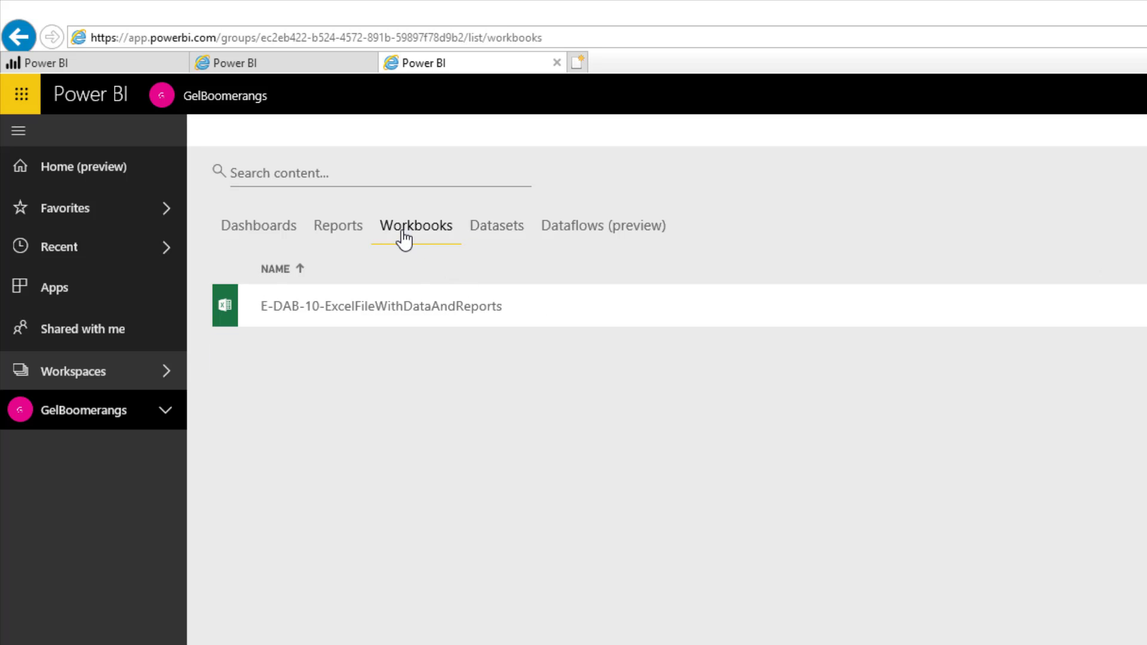
{"action": "left_click", "coordinate": [352, 239]}
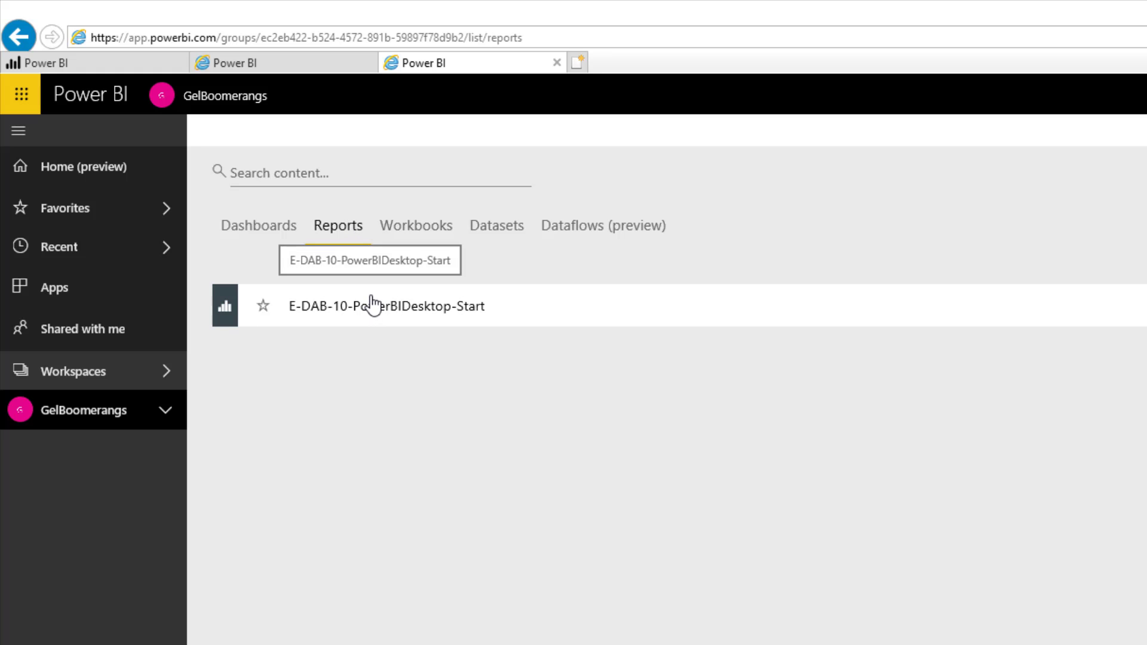
- Create a report from the E-DAB-10-ExcelFileWithDataAndReports dataset and add a clustered column chart
{"action": "left_click", "coordinate": [505, 236]}
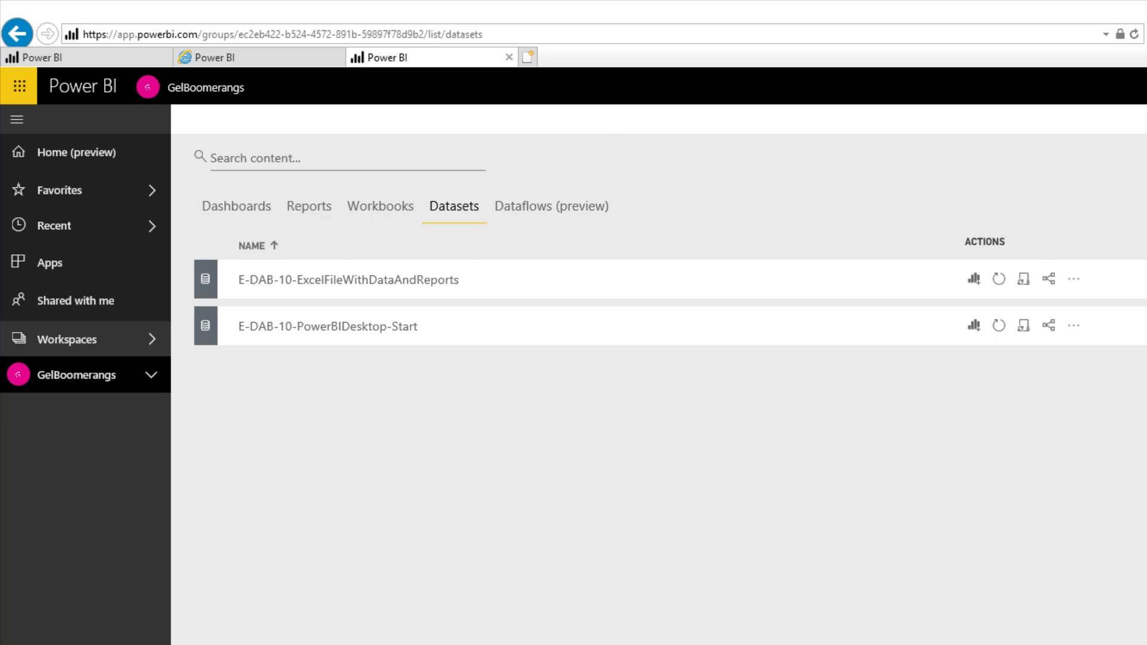
{"action": "left_click", "coordinate": [974, 280]}
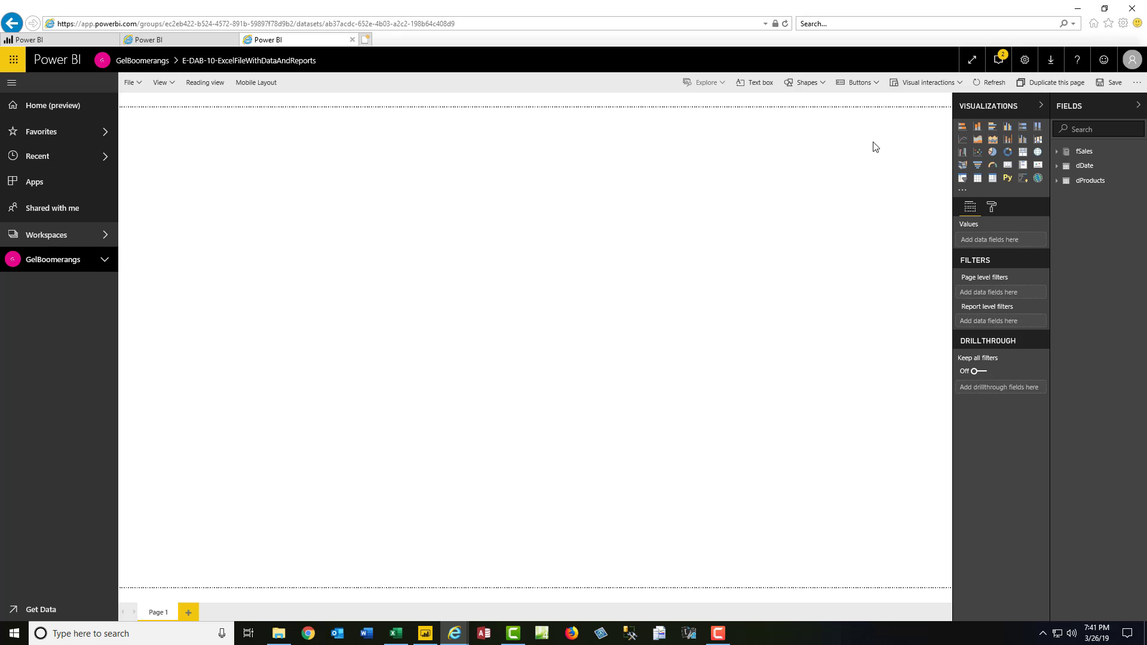
{"action": "left_click", "coordinate": [1086, 132]}
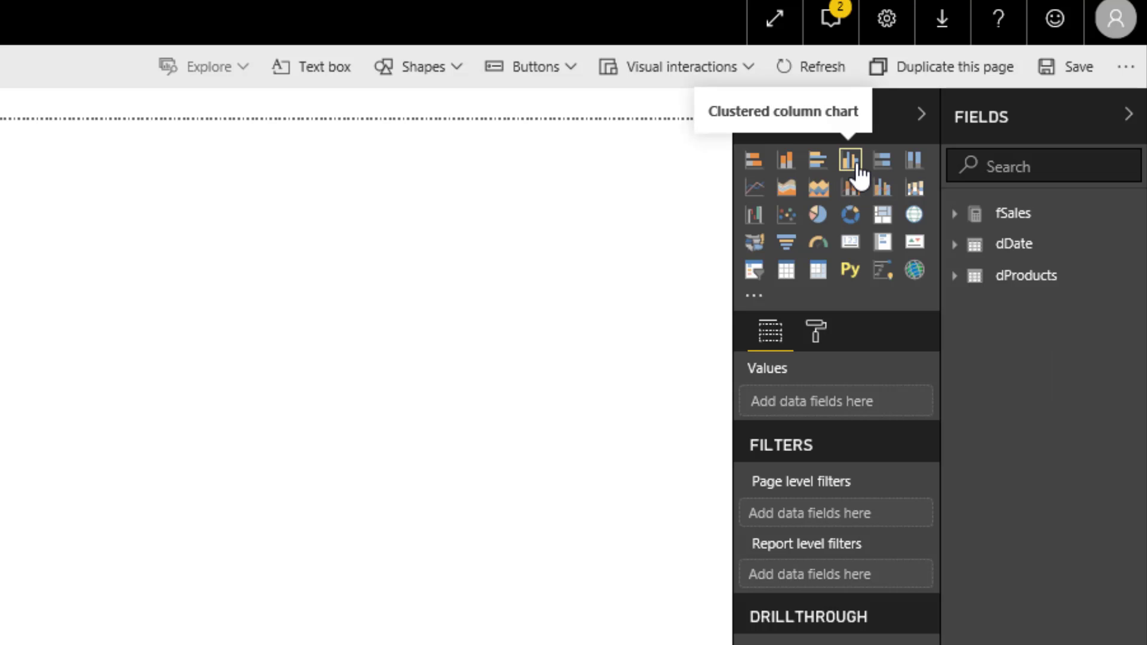
{"action": "left_click", "coordinate": [858, 168]}
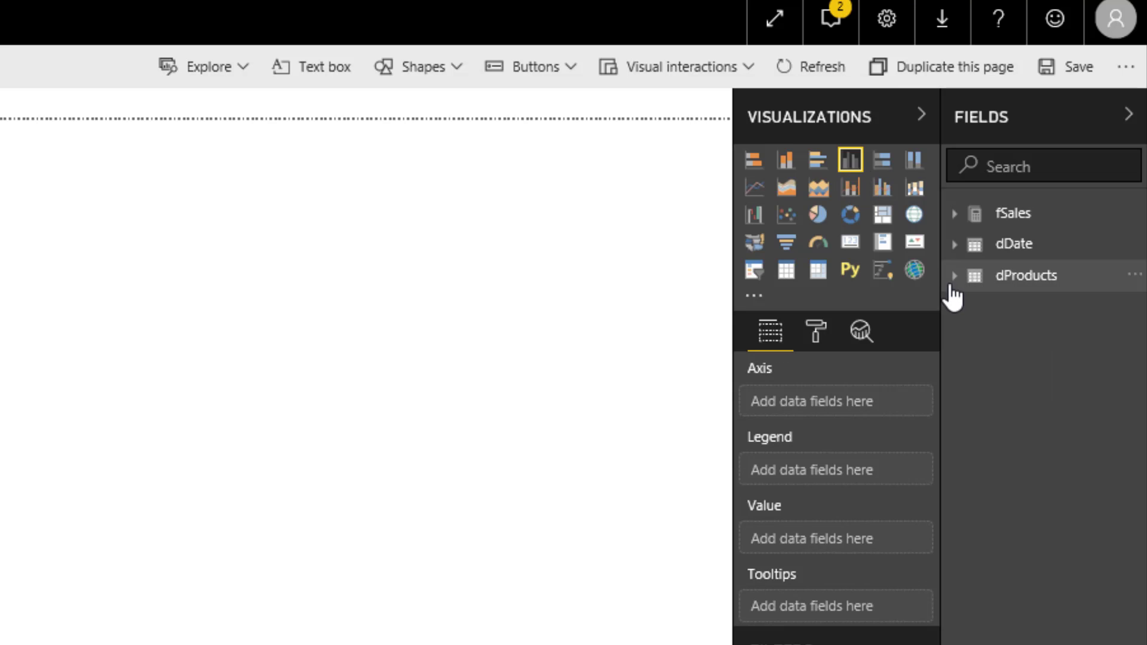
- Plot Total Sales and Total COGS by Product in the column chart and enlarge it to fill most of the page
{"action": "left_click", "coordinate": [954, 276]}
{"action": "left_click", "coordinate": [985, 333]}
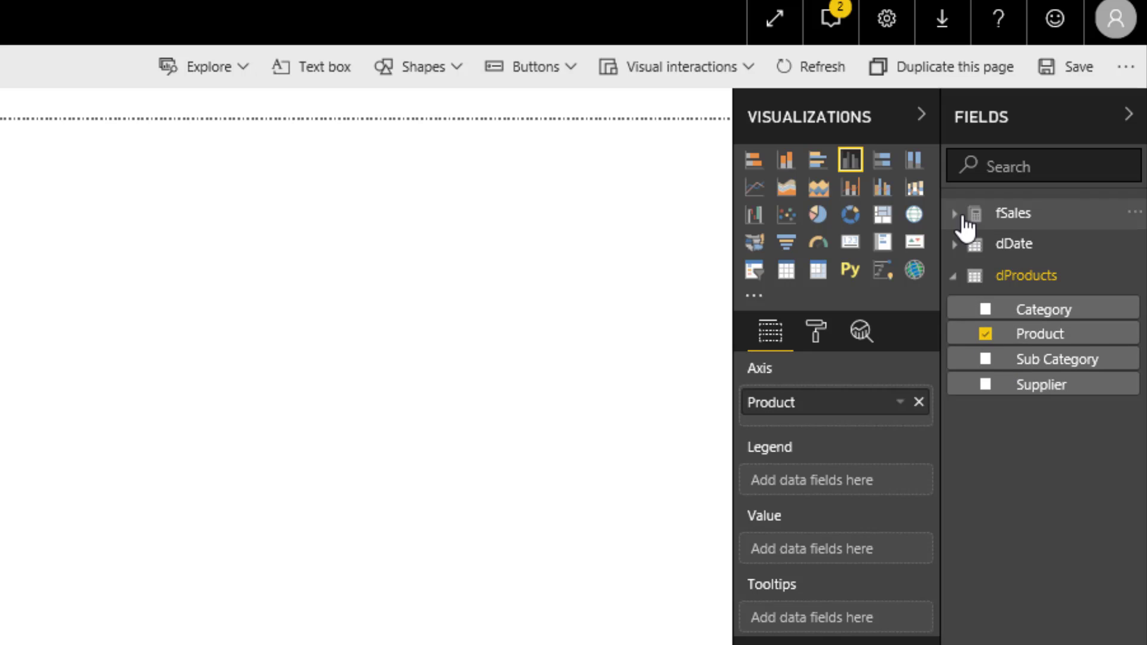
{"action": "left_click", "coordinate": [962, 212]}
{"action": "left_click", "coordinate": [985, 373]}
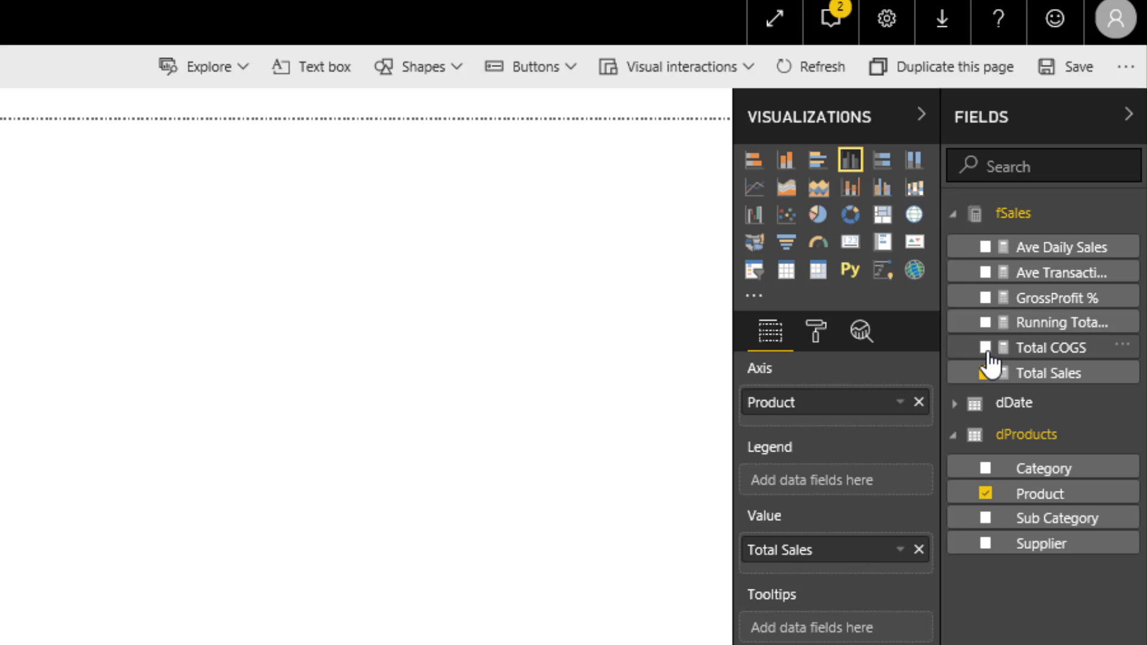
{"action": "left_click", "coordinate": [985, 347]}
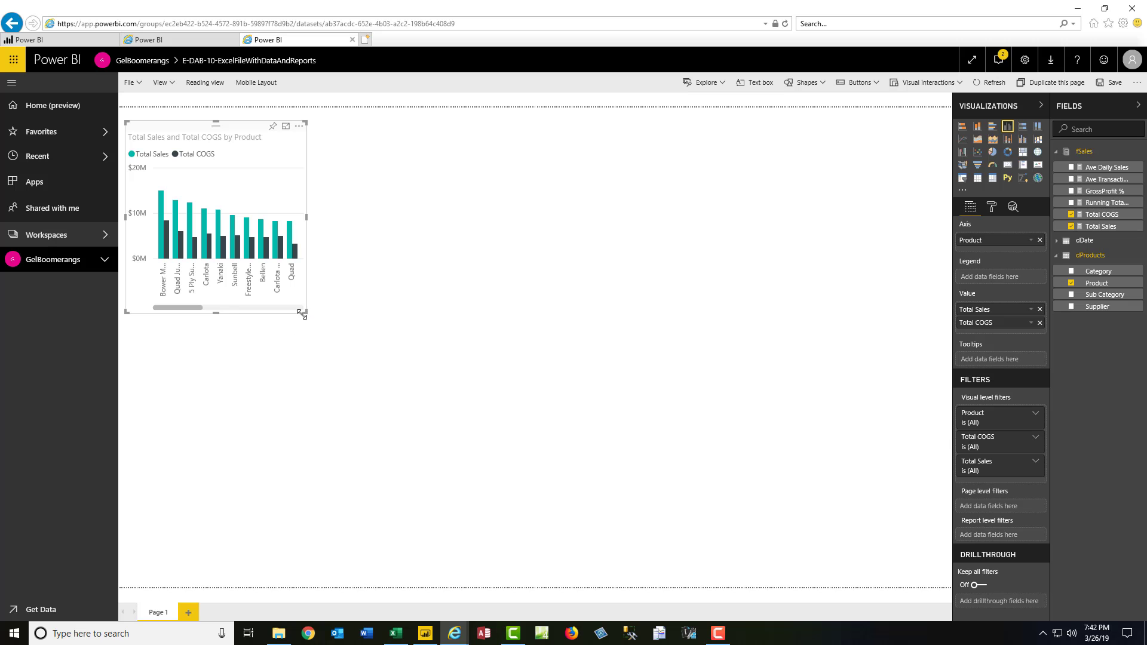
{"action": "left_click_drag", "start_coordinate": [304, 312], "coordinate": [793, 506]}
{"action": "left_click_drag", "start_coordinate": [343, 148], "coordinate": [374, 169]}
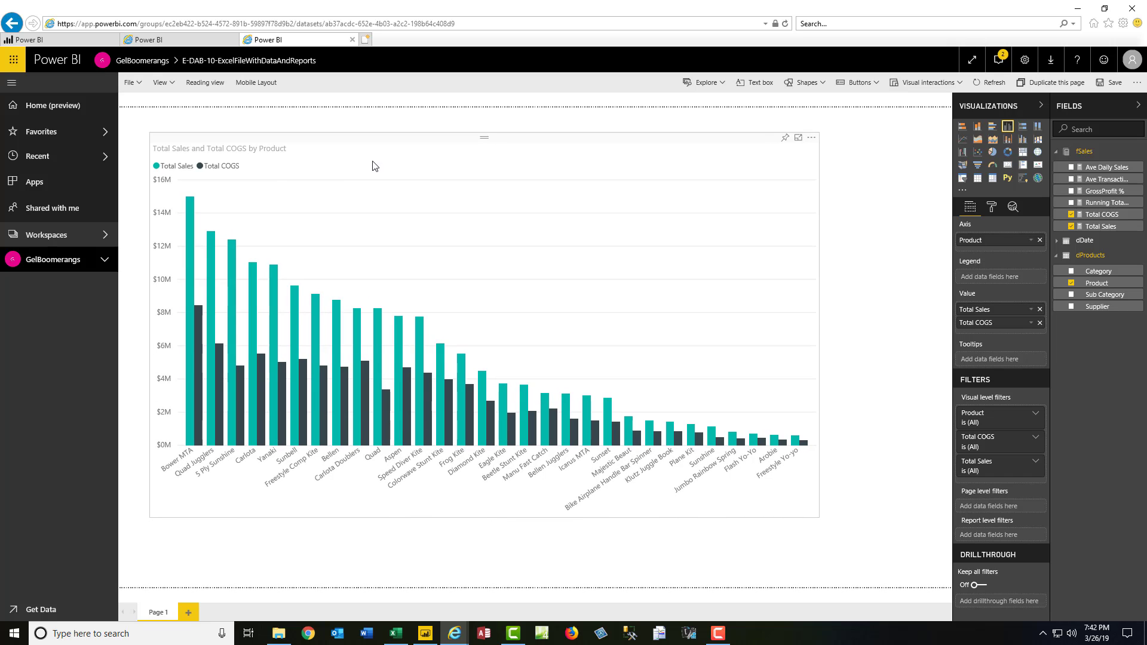
- Save the report as ExcelDataSetReport
{"action": "left_click", "coordinate": [1109, 83]}
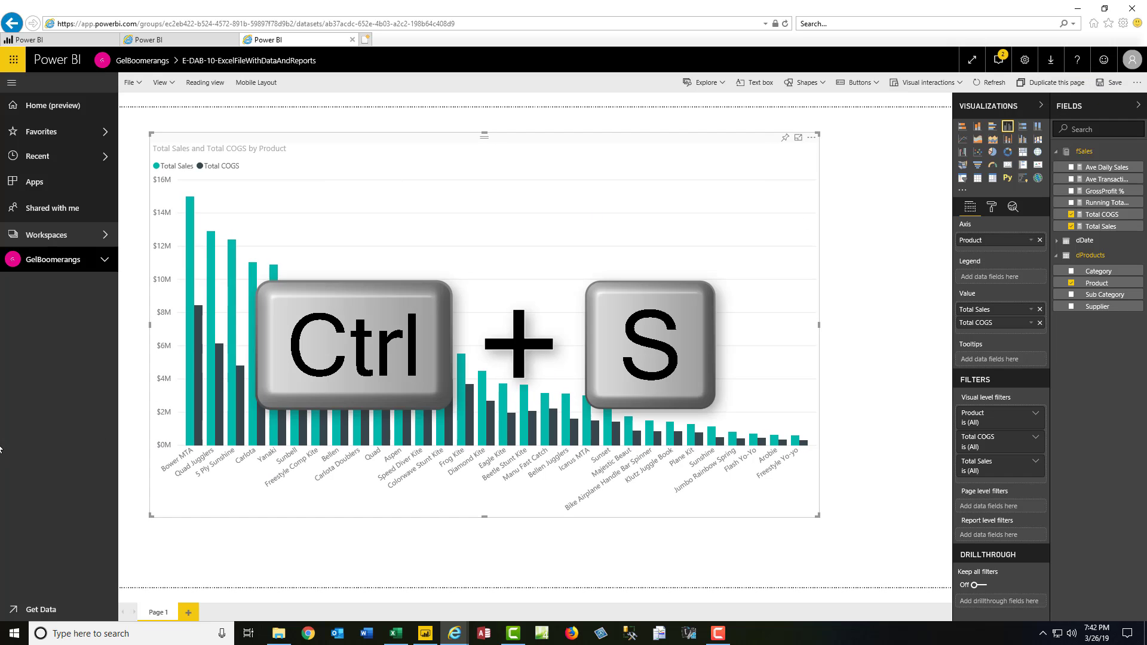
{"action": "key", "text": "ctrl+s"}
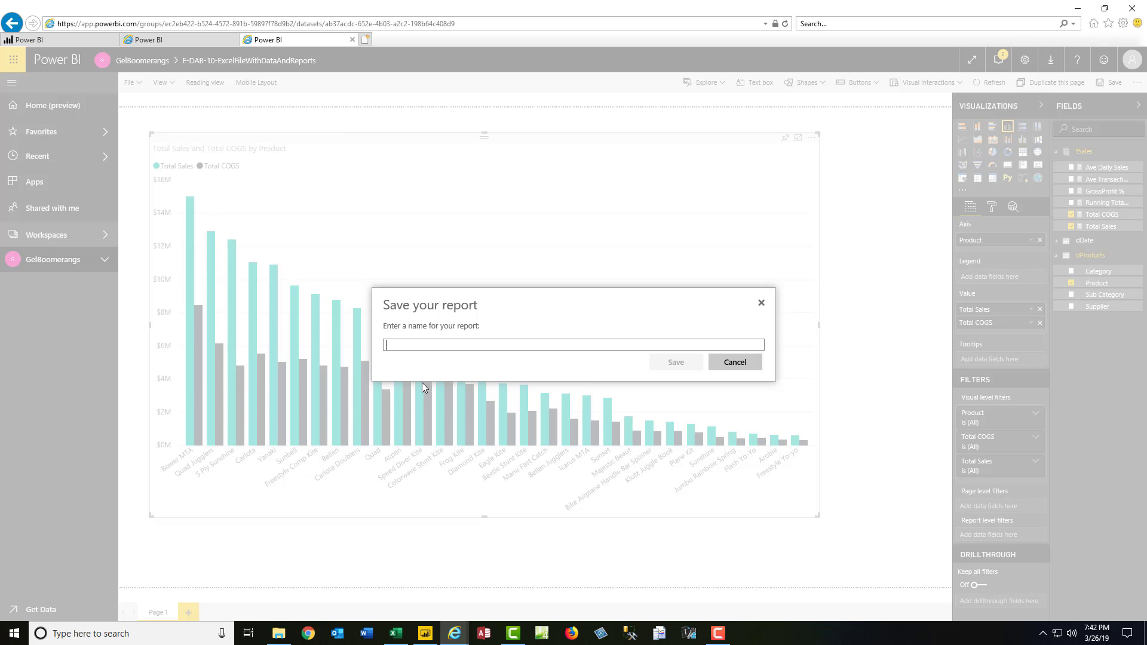
{"action": "type", "text": "ExcelDataSetReport"}
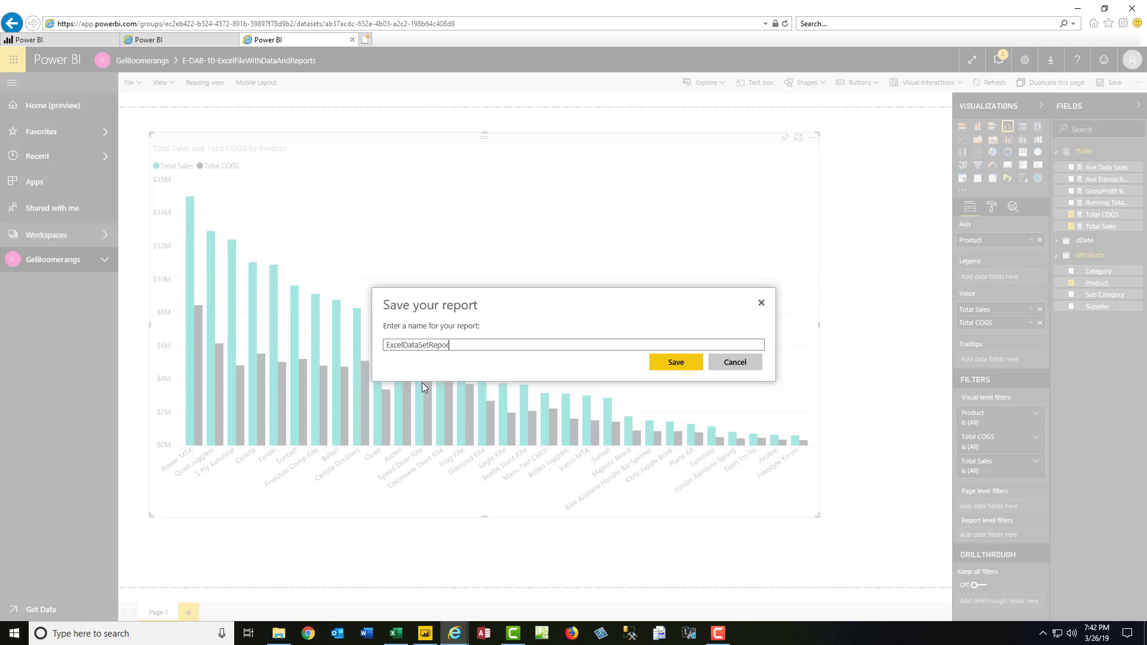
{"action": "left_click", "coordinate": [675, 363]}
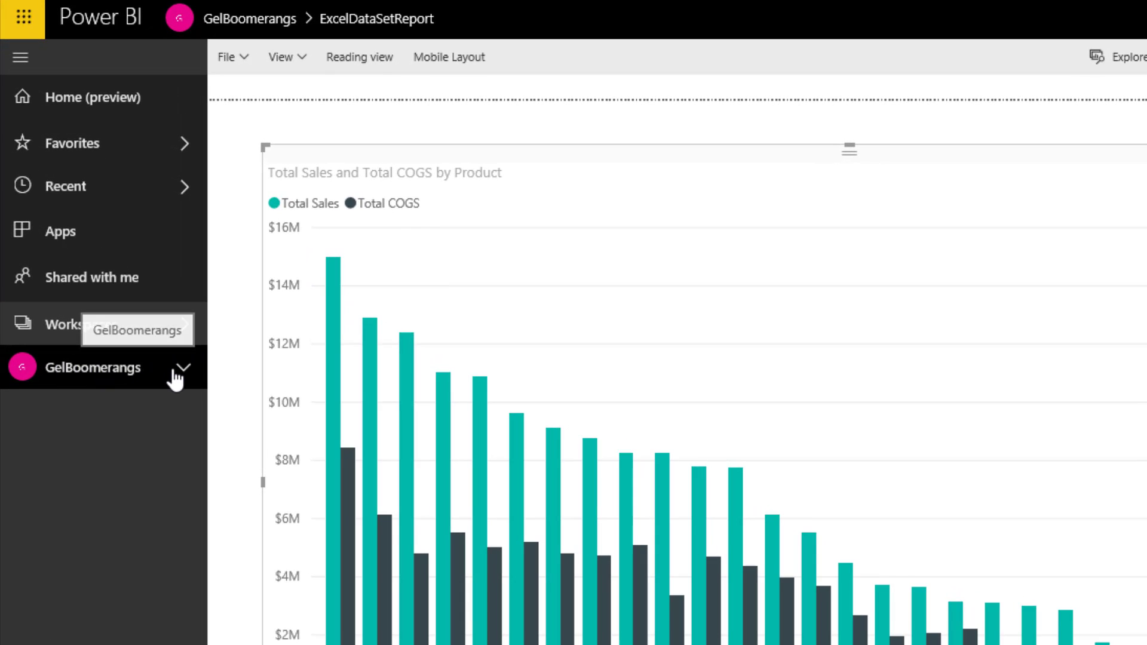
- Review the GelBoomerangs workspace contents after saving the report, and open the E-DAB-10-PowerBIDesktop-Start report
{"action": "left_click", "coordinate": [176, 378]}
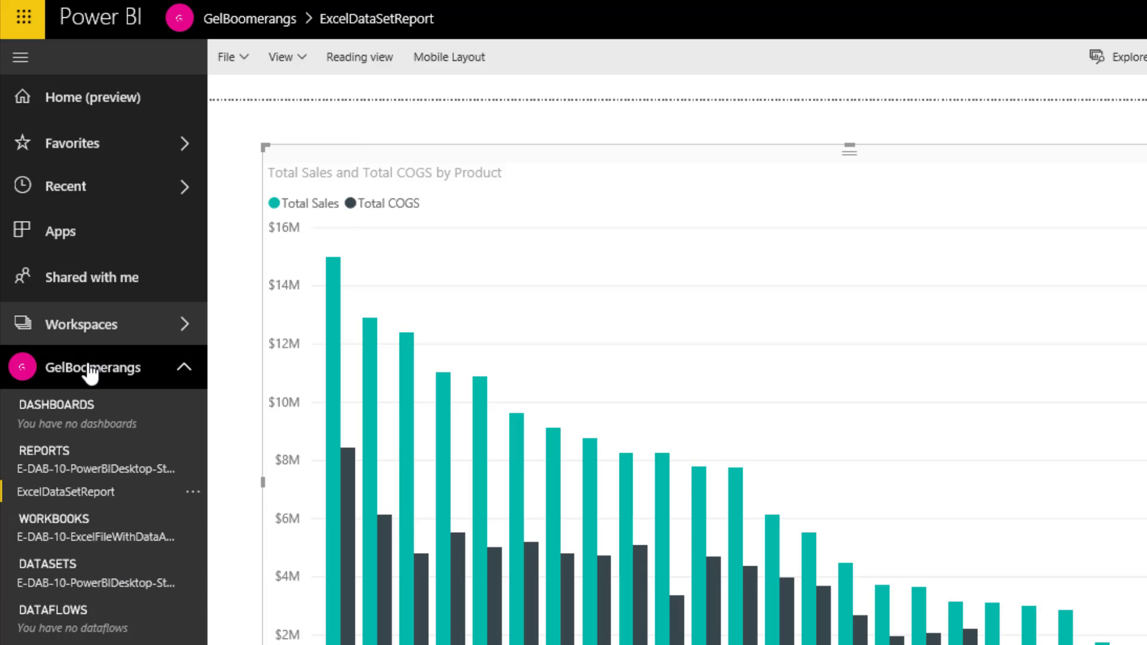
{"action": "left_click", "coordinate": [66, 377]}
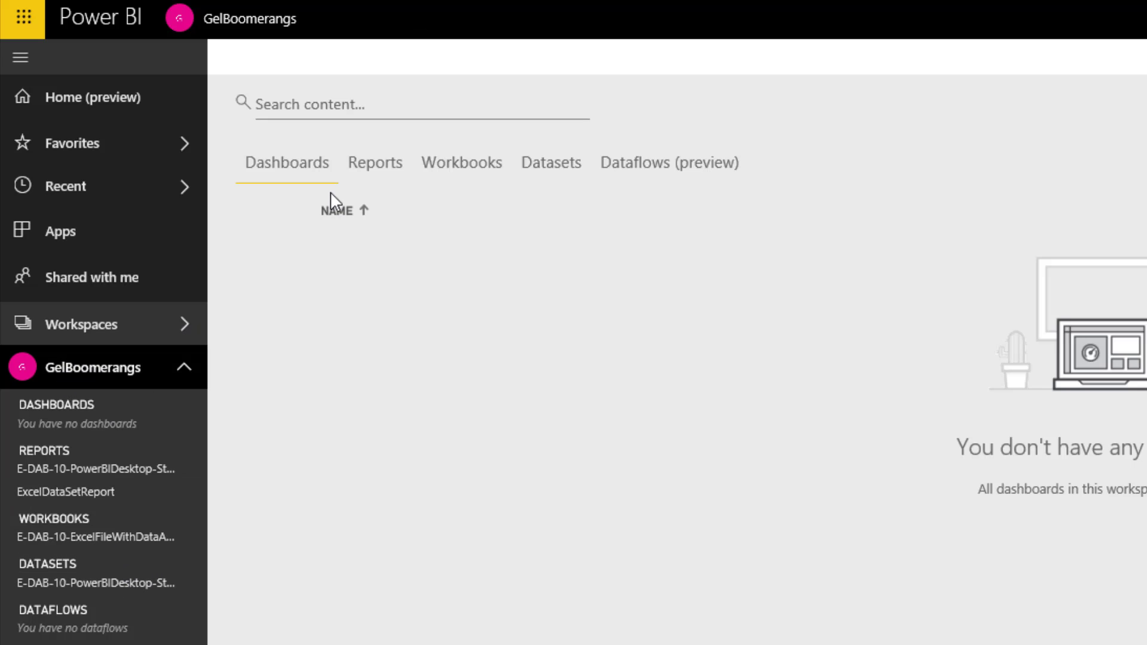
{"action": "left_click", "coordinate": [384, 167]}
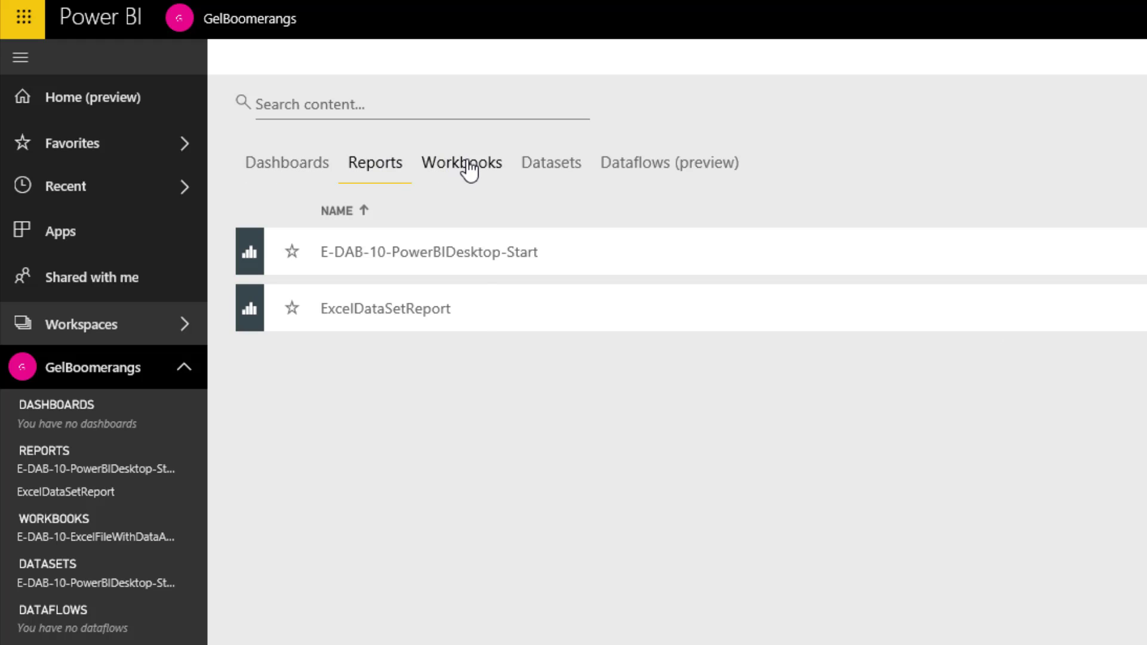
{"action": "left_click", "coordinate": [481, 178]}
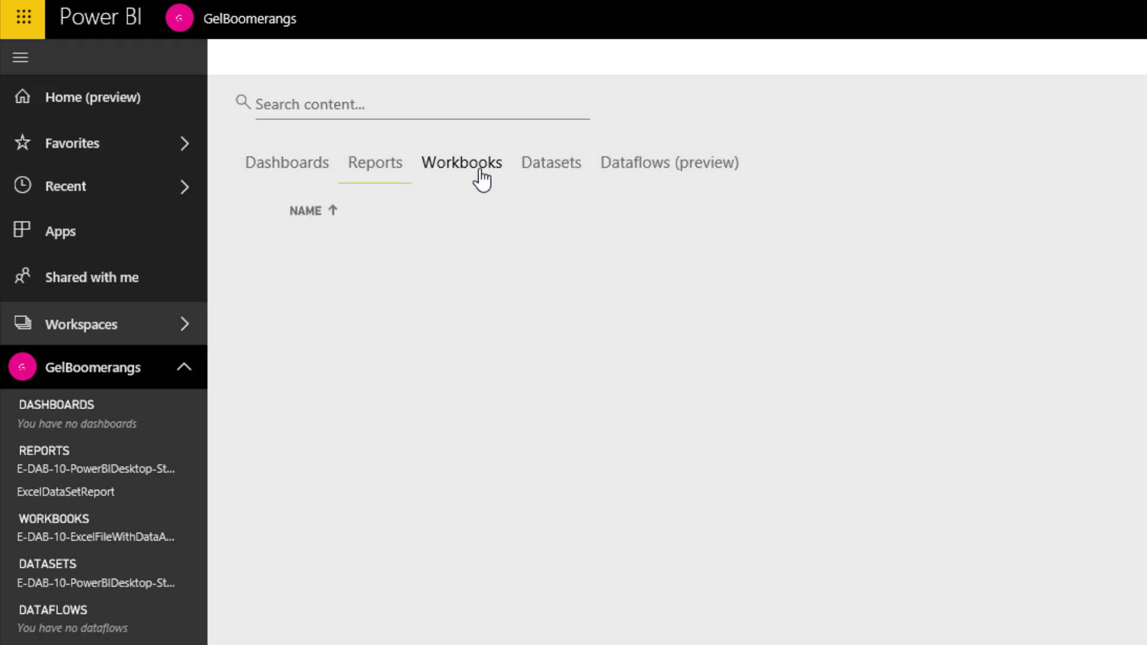
{"action": "left_click", "coordinate": [550, 174]}
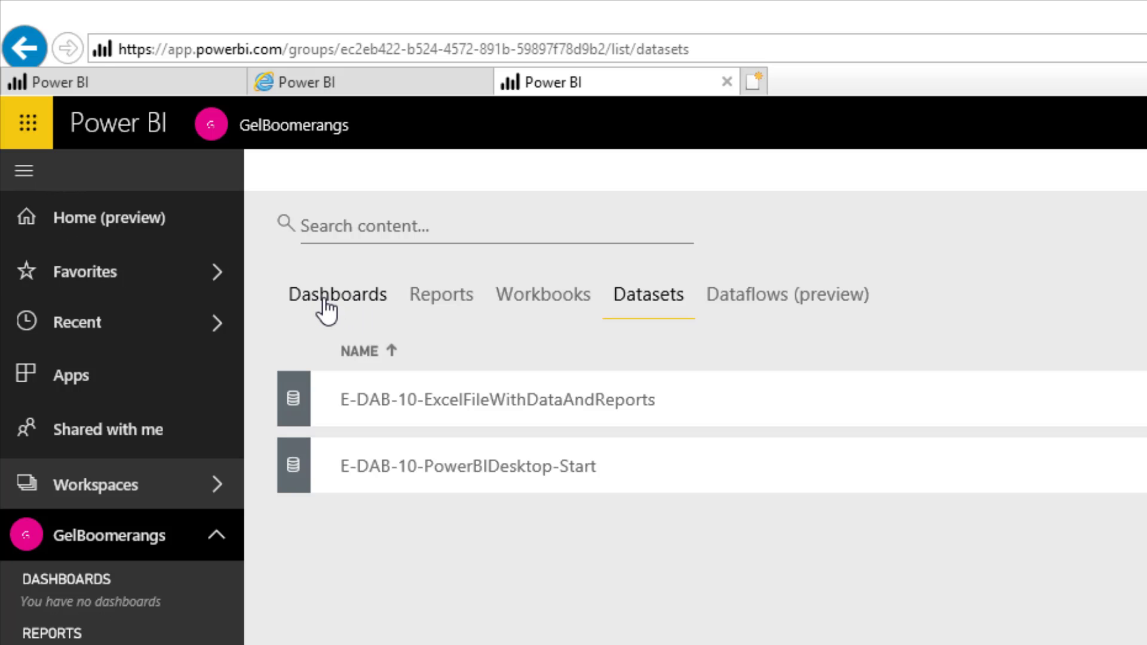
{"action": "left_click", "coordinate": [327, 309]}
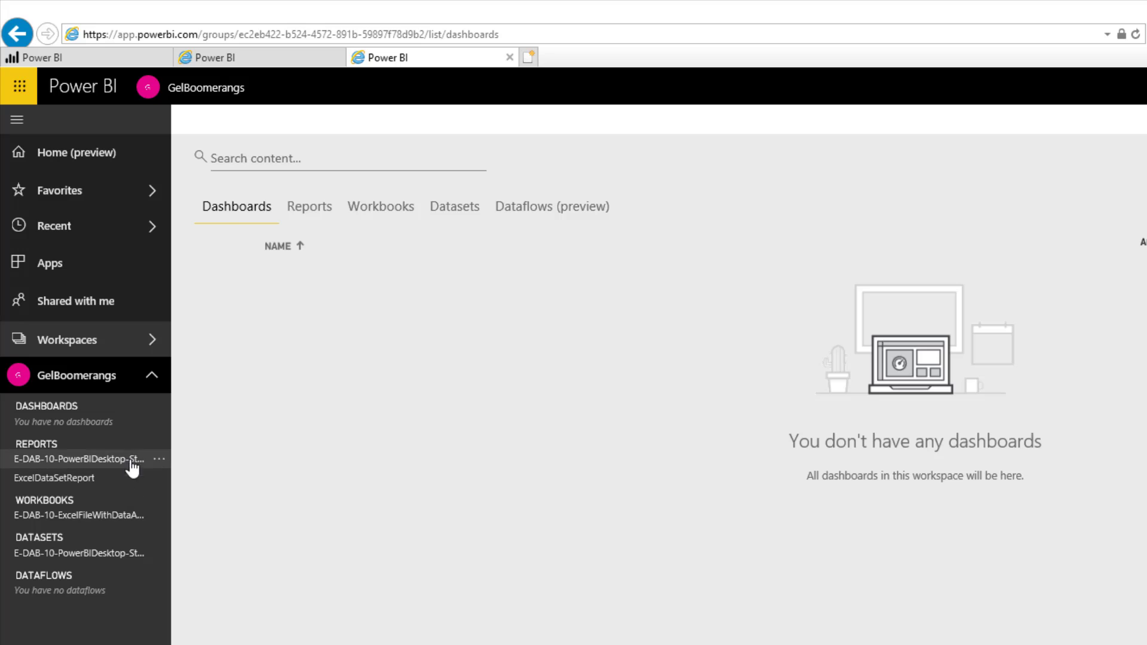
{"action": "left_click", "coordinate": [93, 463]}
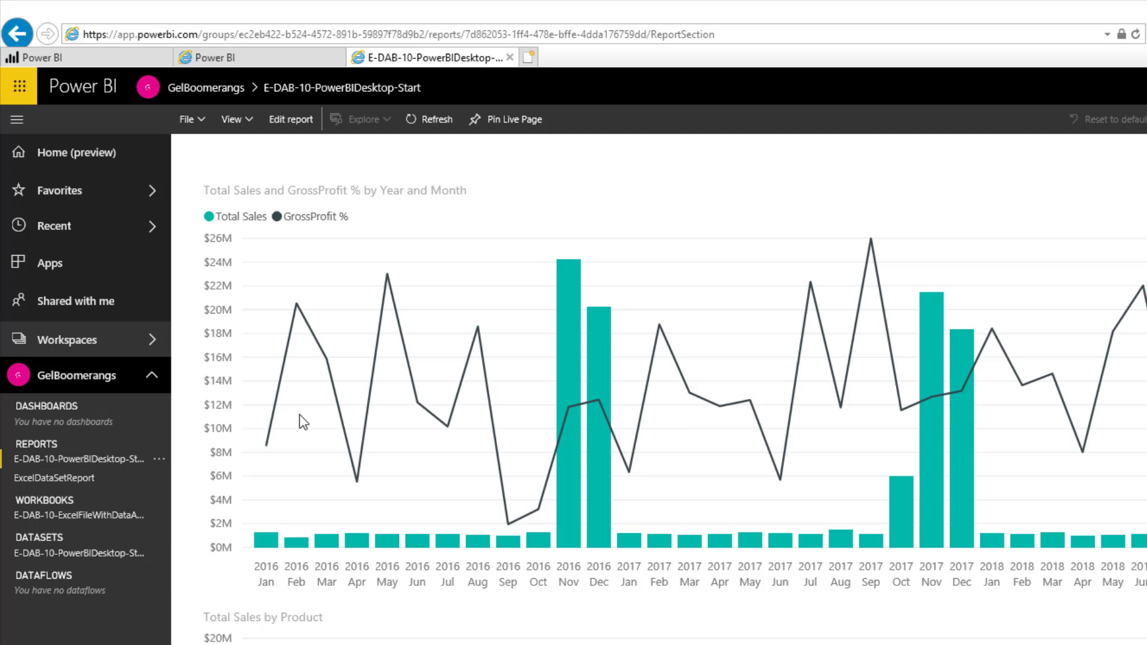
- Pin the E-DAB-10-PowerBIDesktop-Start report page live to a new dashboard named E-Dab-10
{"action": "left_click", "coordinate": [70, 528]}
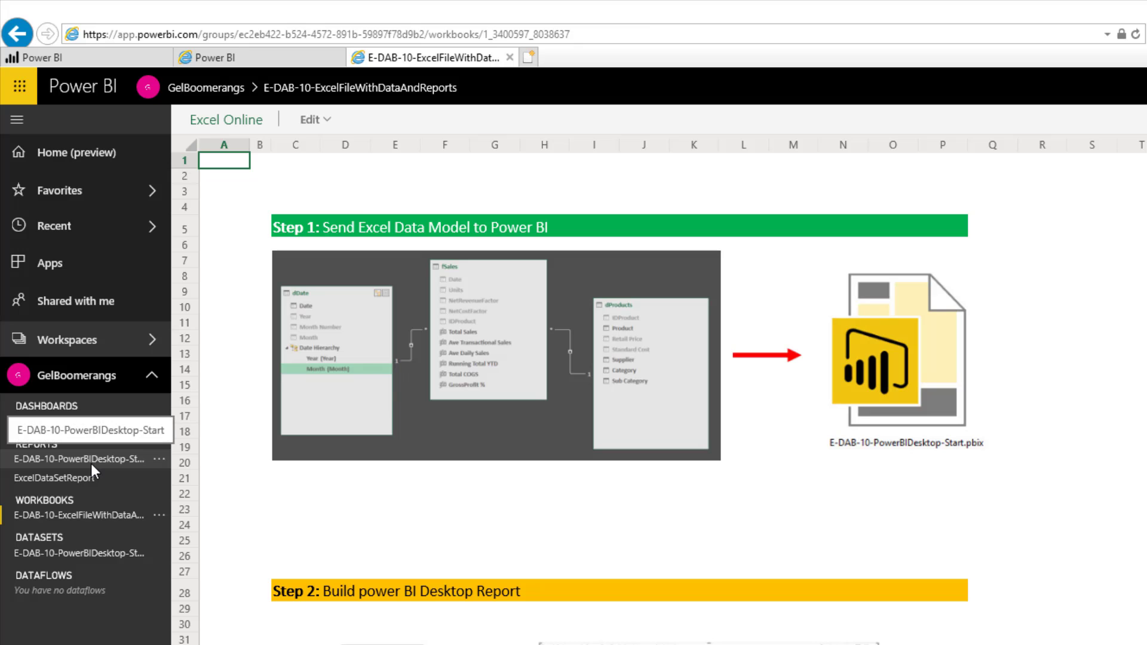
{"action": "left_click", "coordinate": [91, 463]}
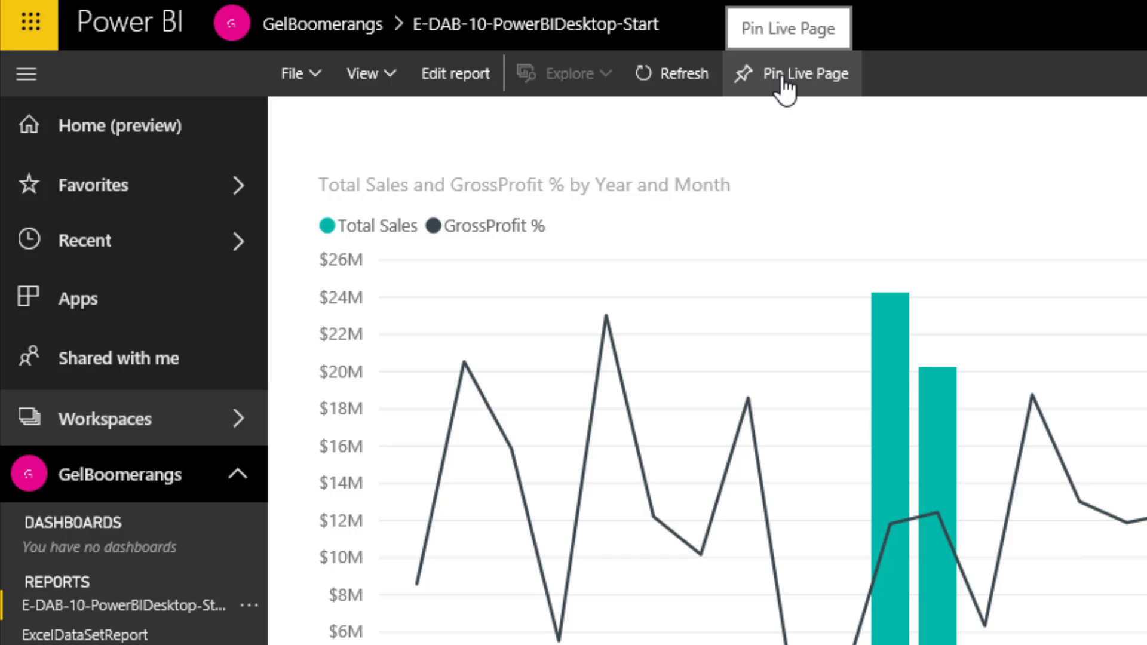
{"action": "left_click", "coordinate": [784, 76]}
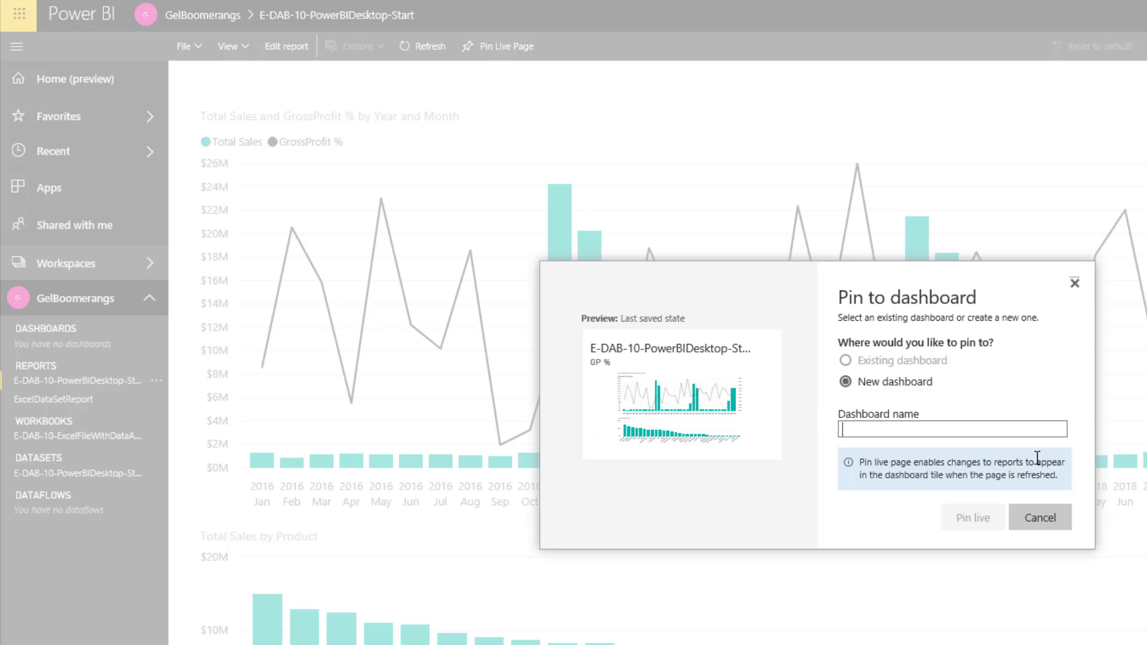
{"action": "type", "text": "E-Dab-10"}
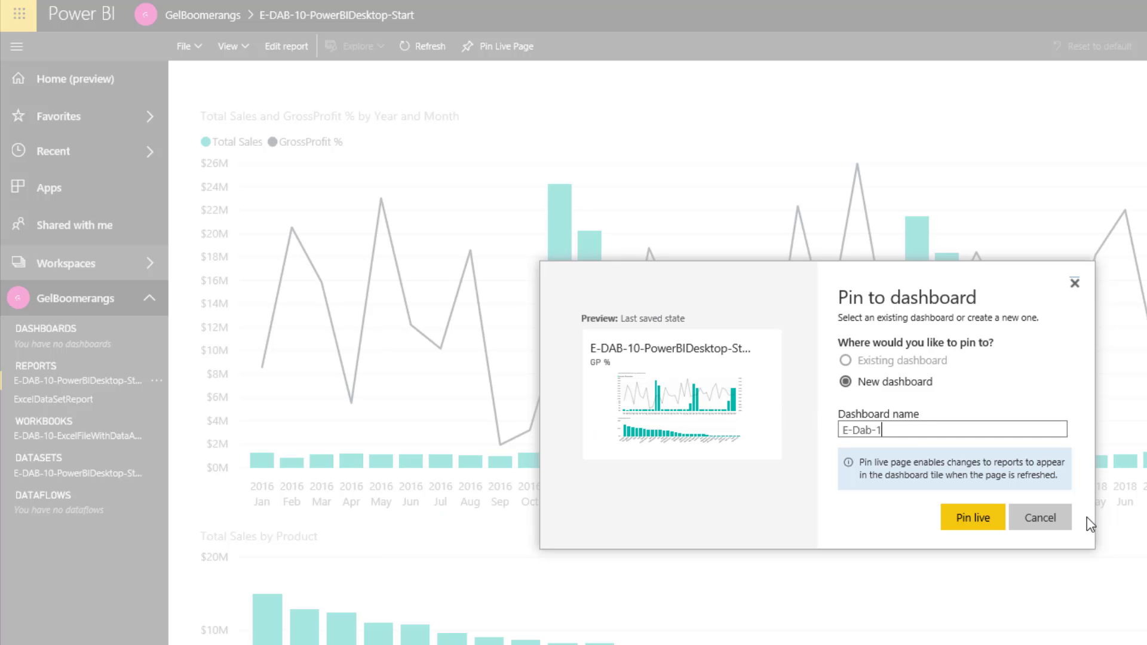
{"action": "left_click", "coordinate": [971, 517]}
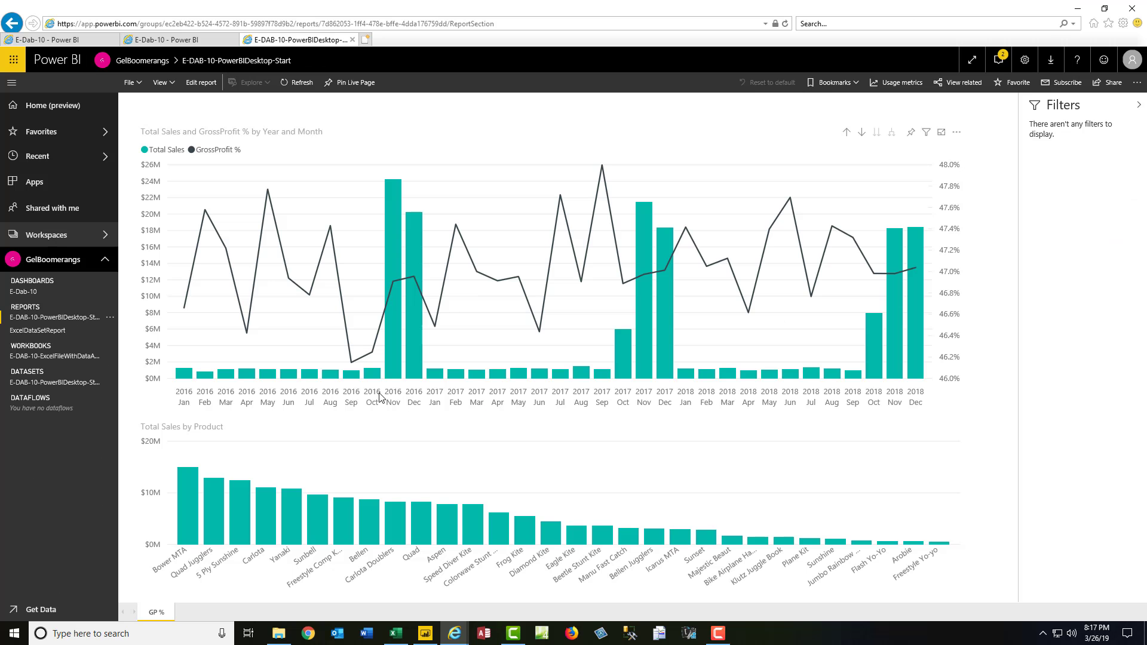
- Pin the line chart from the Ave Sales Report sheet of the E-DAB-10-ExcelFileWithDataAndReports workbook to the existing E-Dab-10 dashboard
{"action": "left_click", "coordinate": [54, 356]}
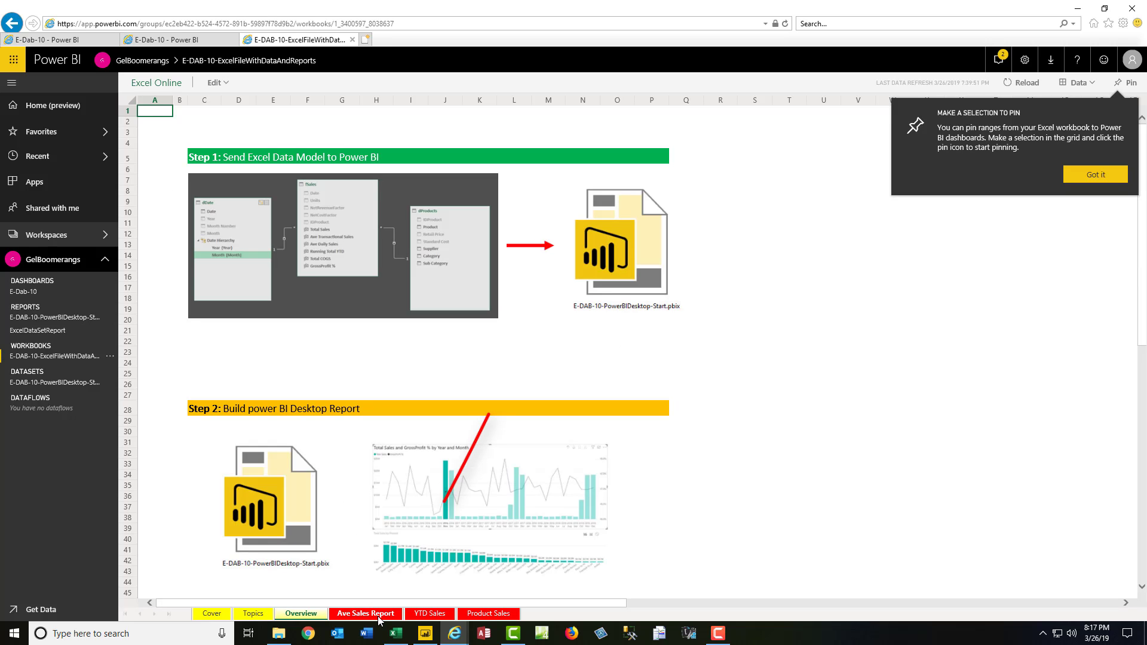
{"action": "left_click", "coordinate": [377, 615]}
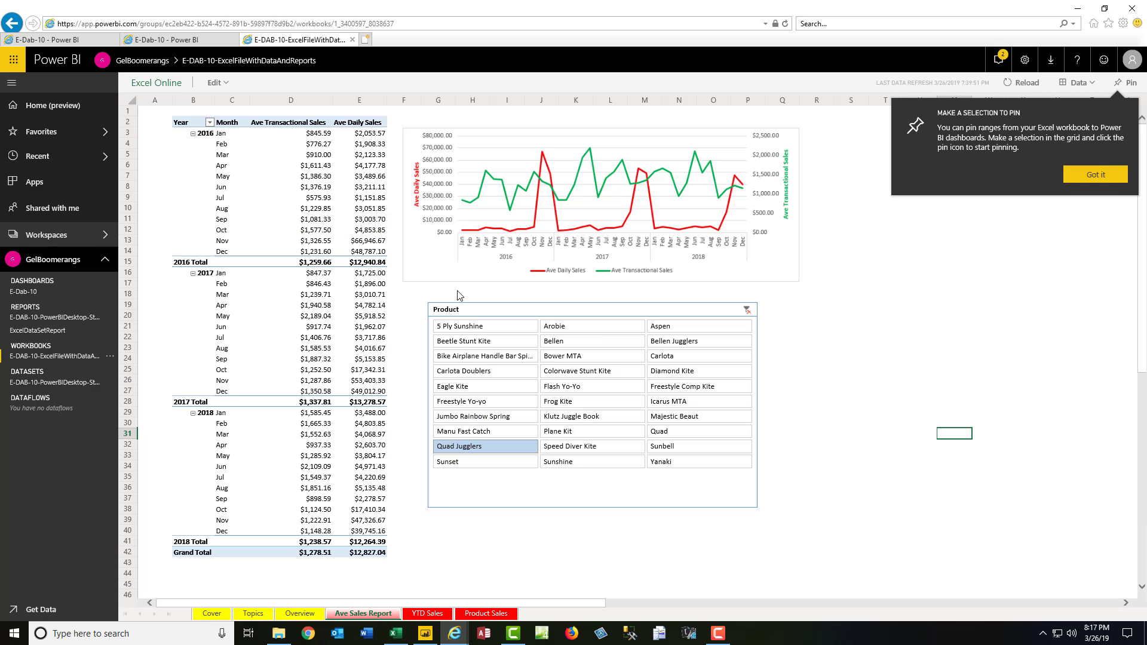
{"action": "left_click", "coordinate": [795, 233]}
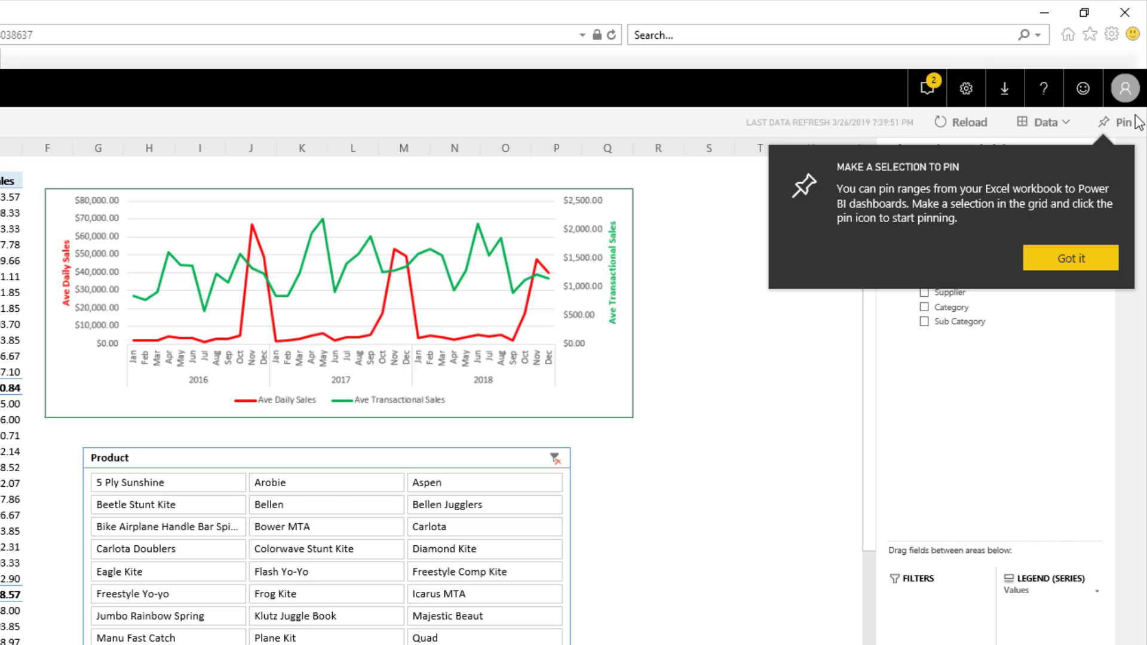
{"action": "left_click", "coordinate": [1117, 123]}
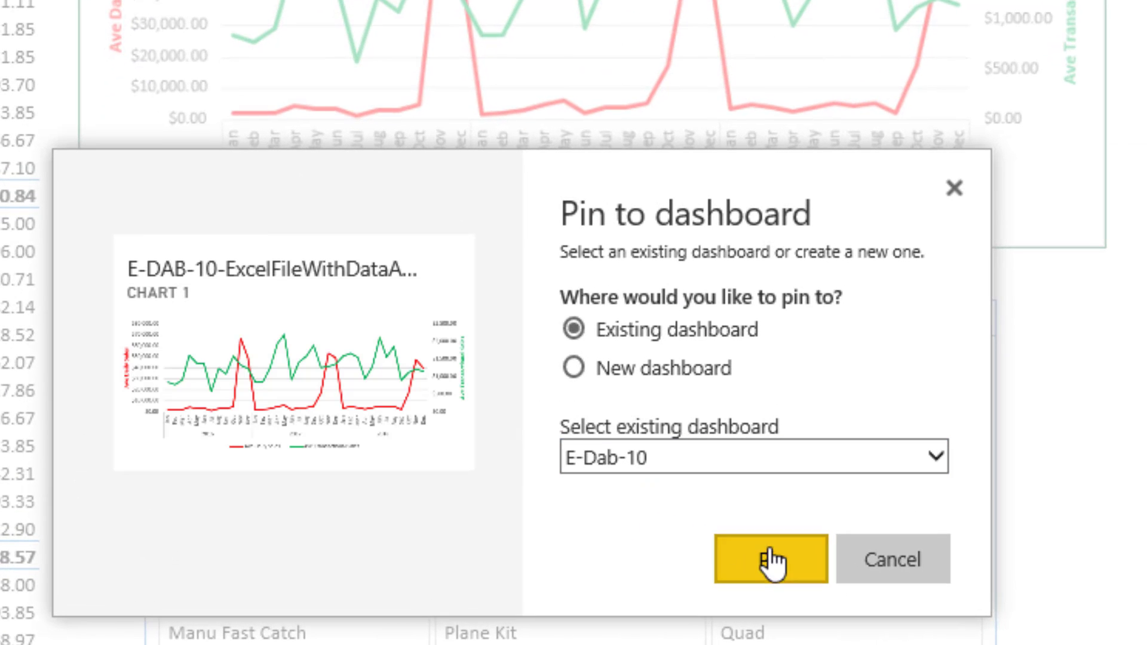
{"action": "left_click", "coordinate": [787, 570]}
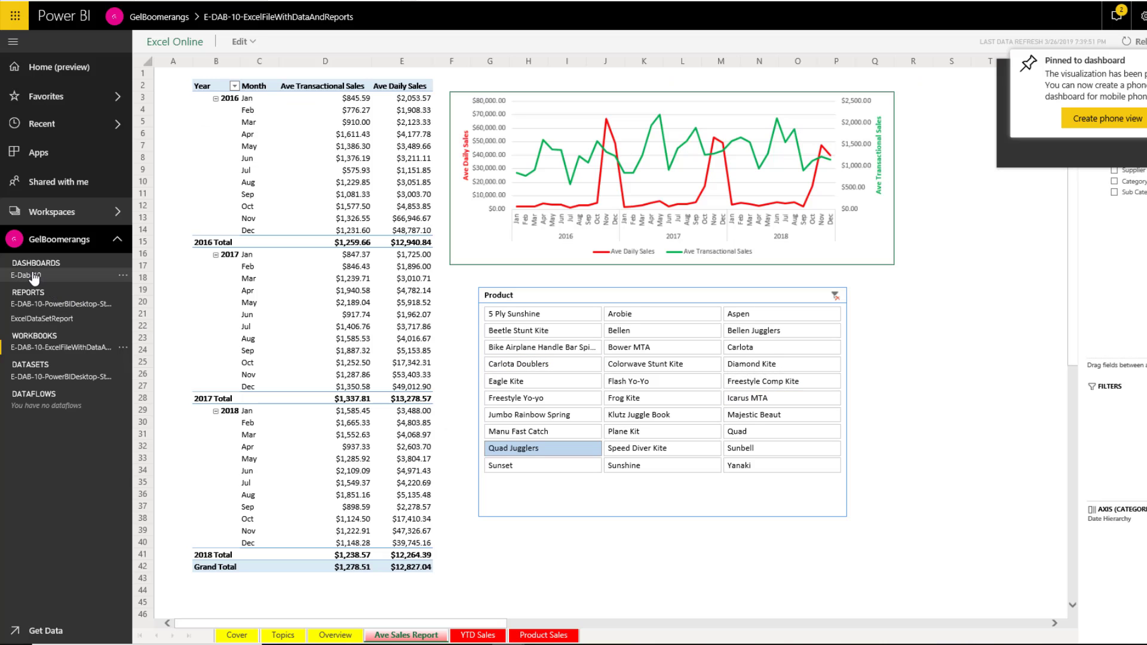
- On the E-Dab-10 dashboard, highlight Bellen in the product chart, inspect the Excel chart tile's source workbook, and return to the dashboard
{"action": "left_click", "coordinate": [33, 276]}
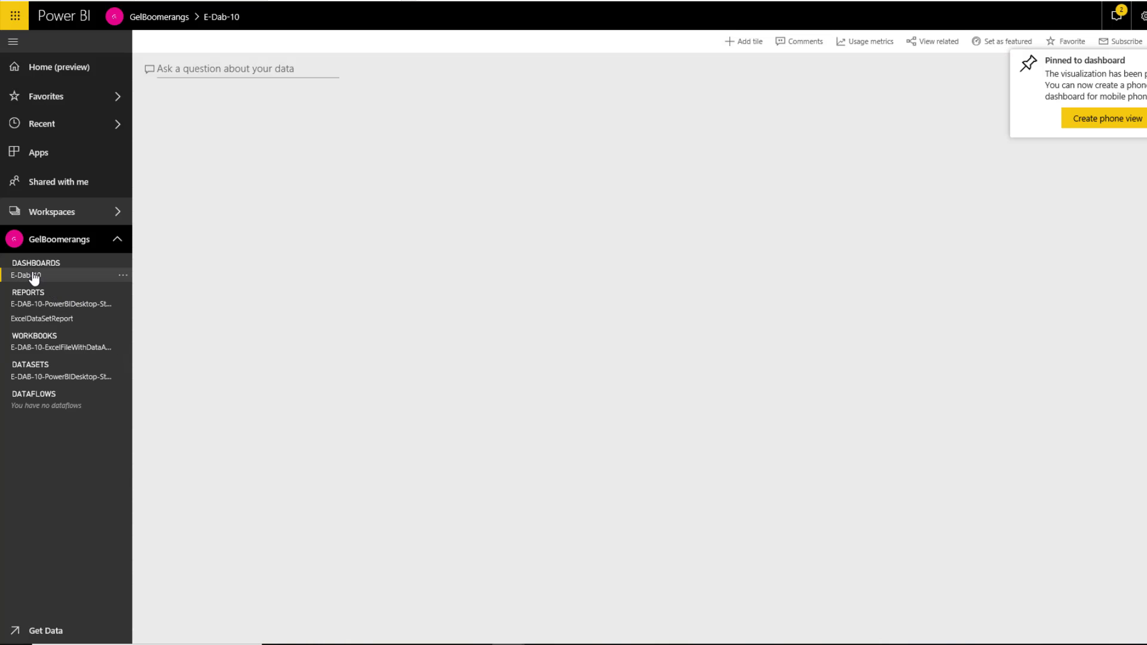
{"action": "left_click", "coordinate": [378, 452]}
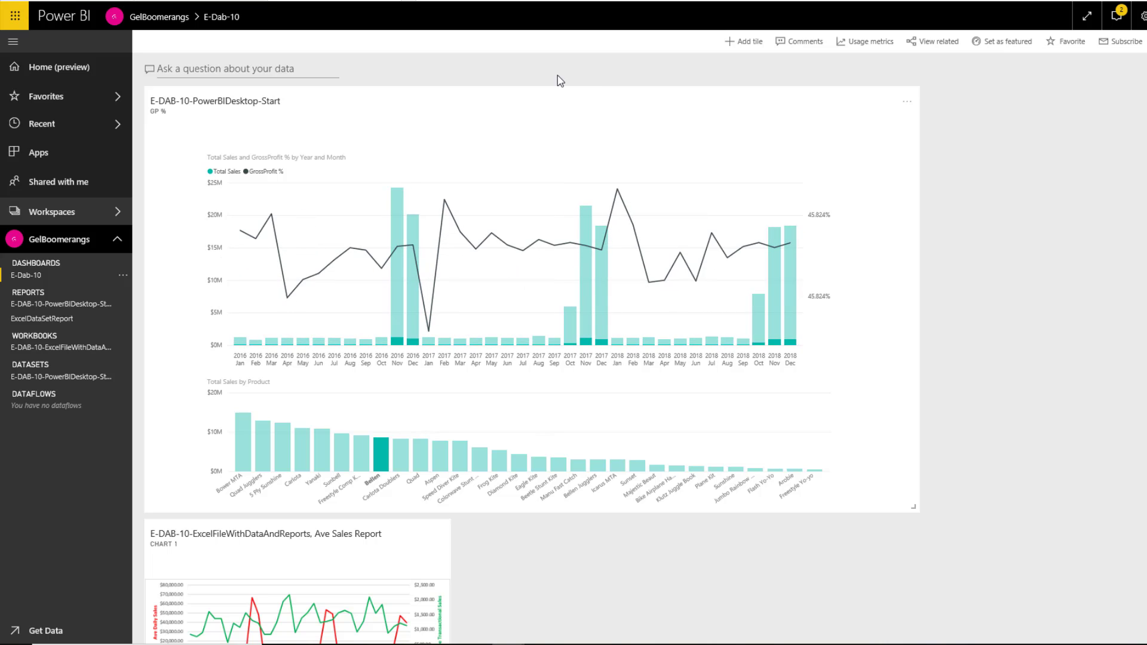
{"action": "scroll", "coordinate": [430, 327], "scroll_direction": "down", "scroll_amount": 2}
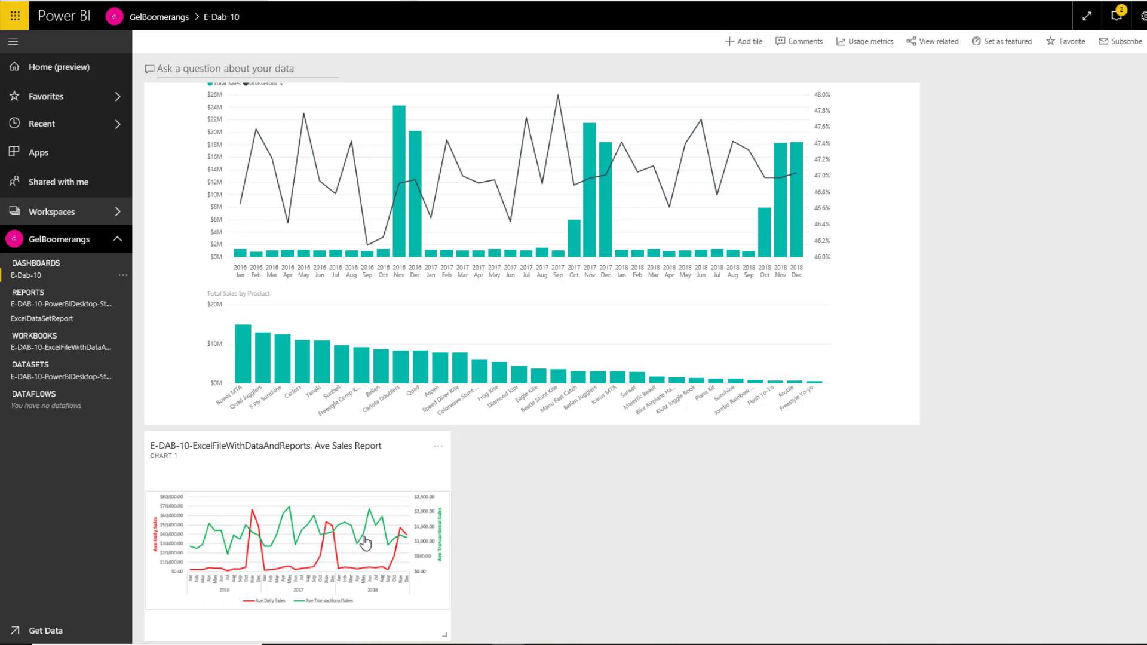
{"action": "left_click", "coordinate": [333, 481]}
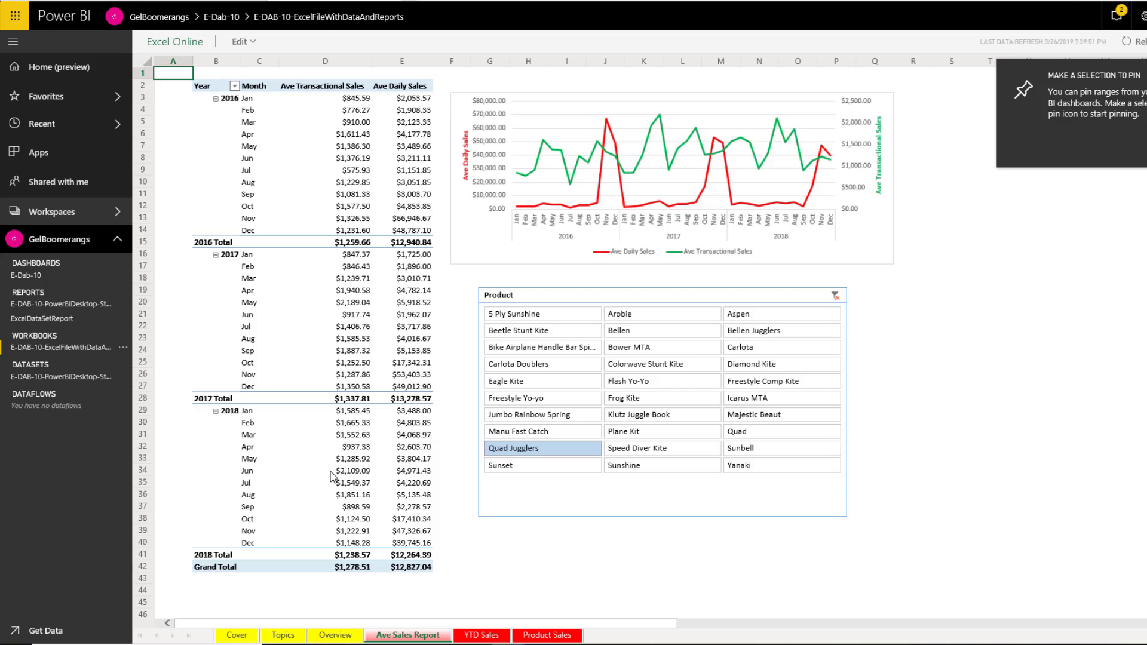
{"action": "left_click", "coordinate": [36, 277]}
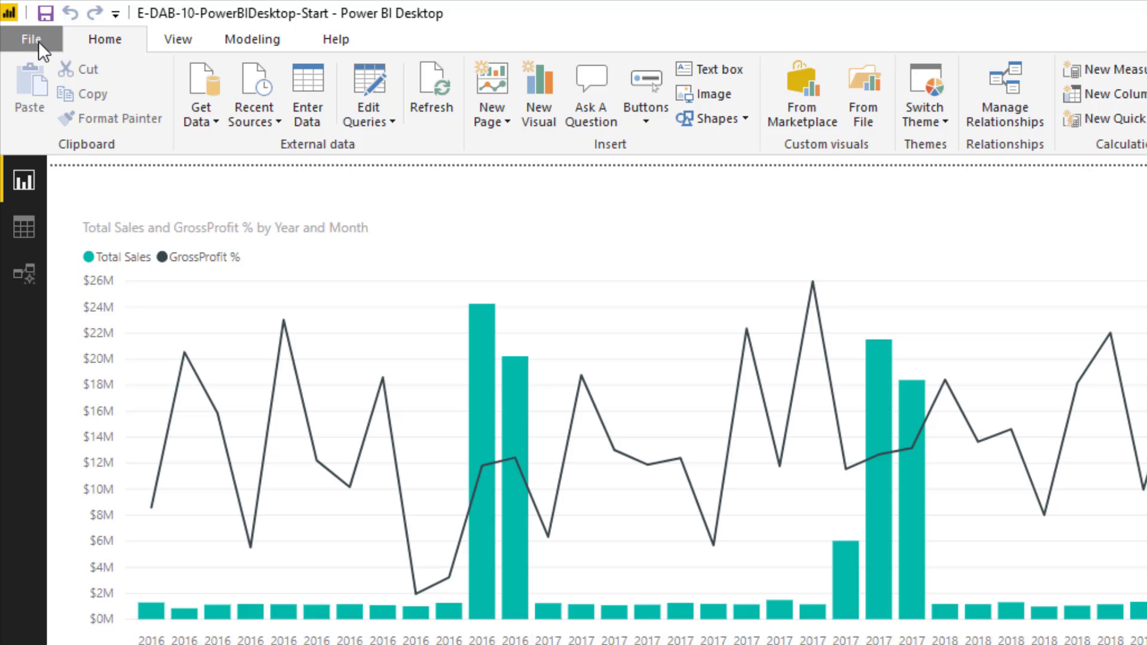
- Switch to Power BI Desktop and Excel to review where each file can be published from
{"action": "left_click", "coordinate": [37, 40]}
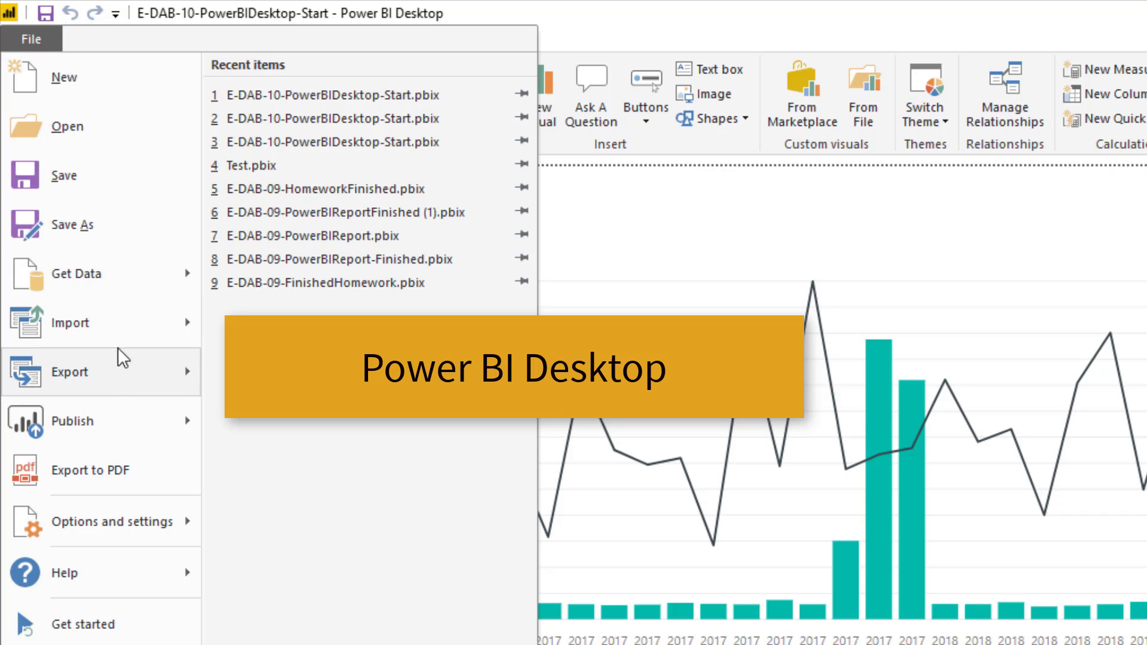
{"action": "mouse_move", "coordinate": [116, 340]}
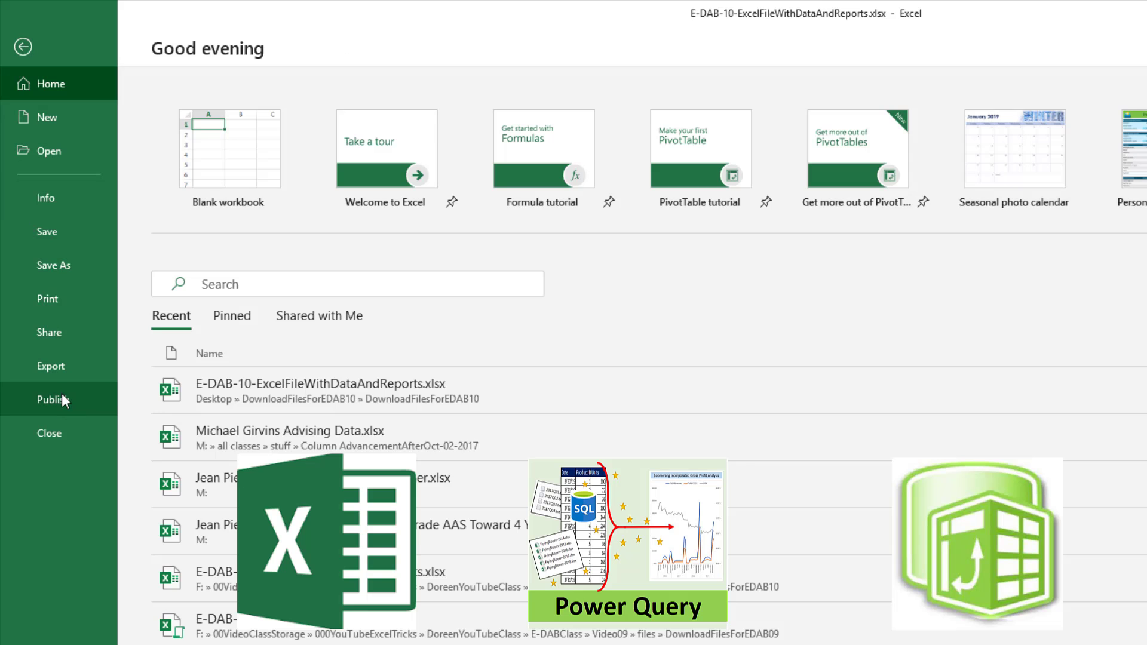
{"action": "left_click", "coordinate": [60, 398]}
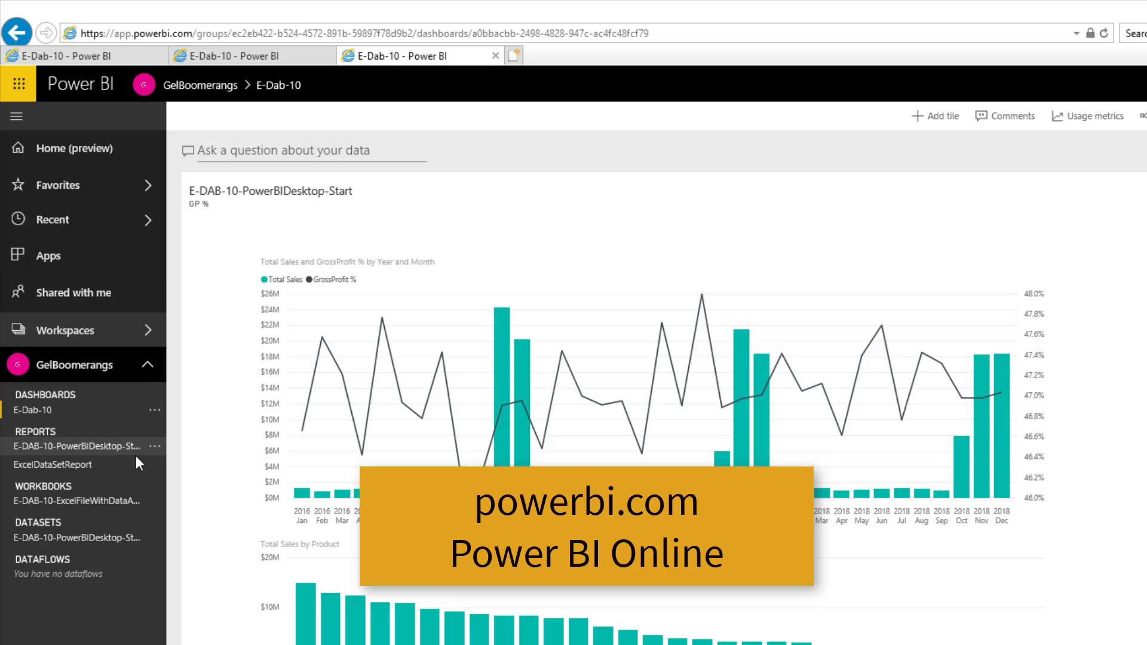
- Switch to Power BI online, review the GelBoomerangs workspace's dashboards, reports, workbooks and datasets, and open the E-Dab-10 dashboard
{"action": "left_click", "coordinate": [78, 371]}
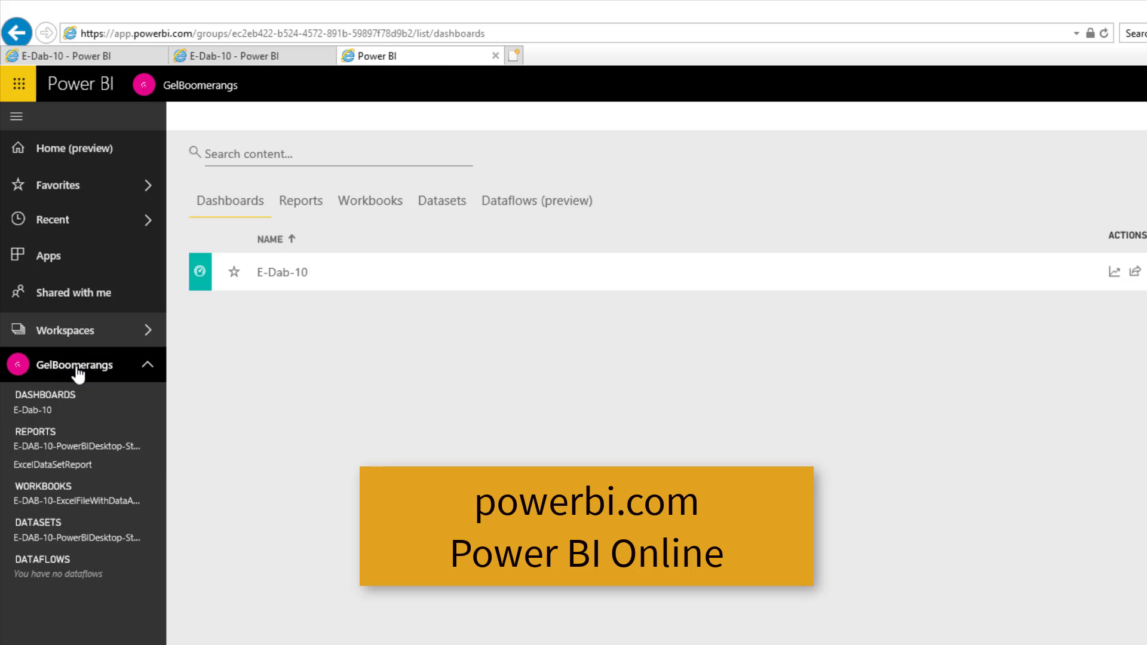
{"action": "left_click", "coordinate": [305, 202]}
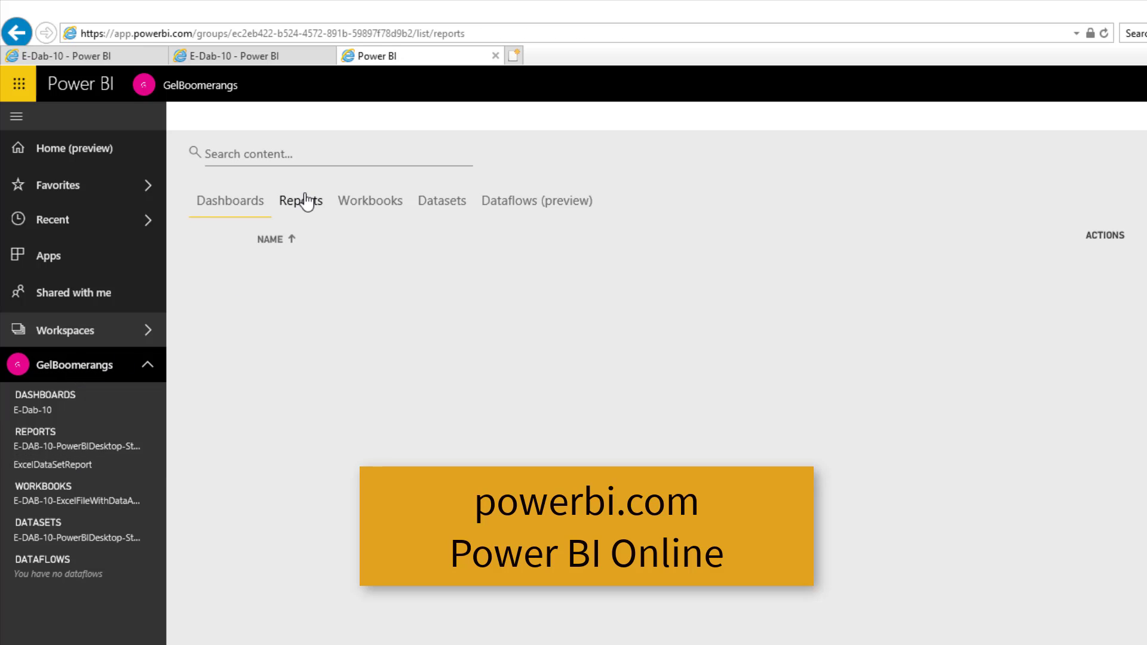
{"action": "left_click", "coordinate": [399, 204]}
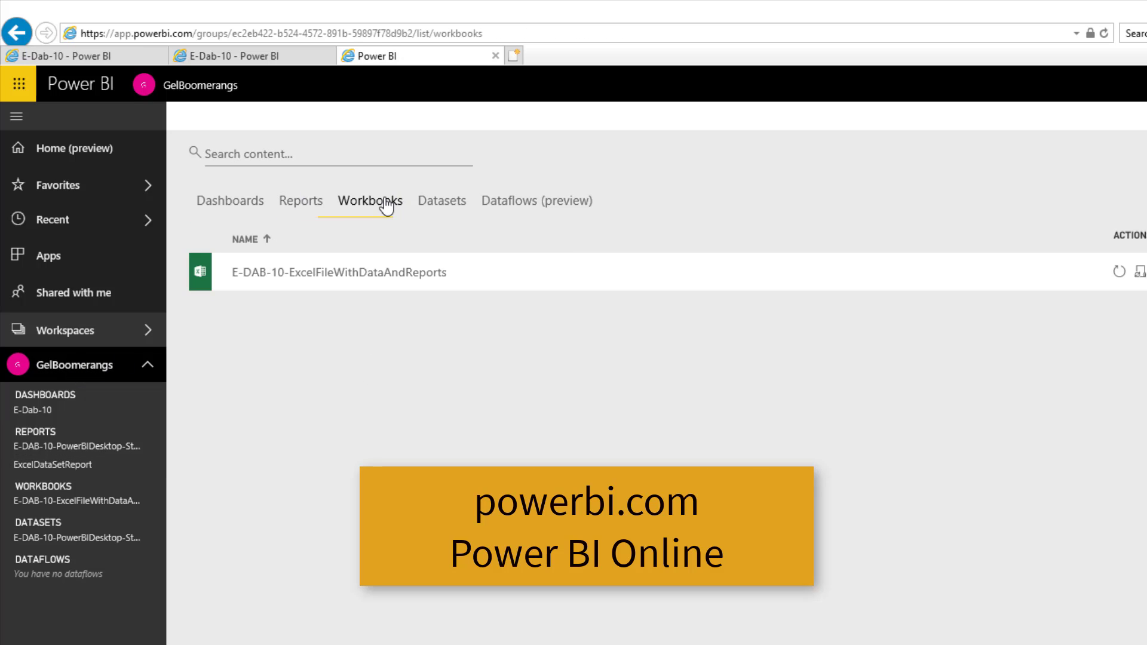
{"action": "left_click", "coordinate": [457, 213]}
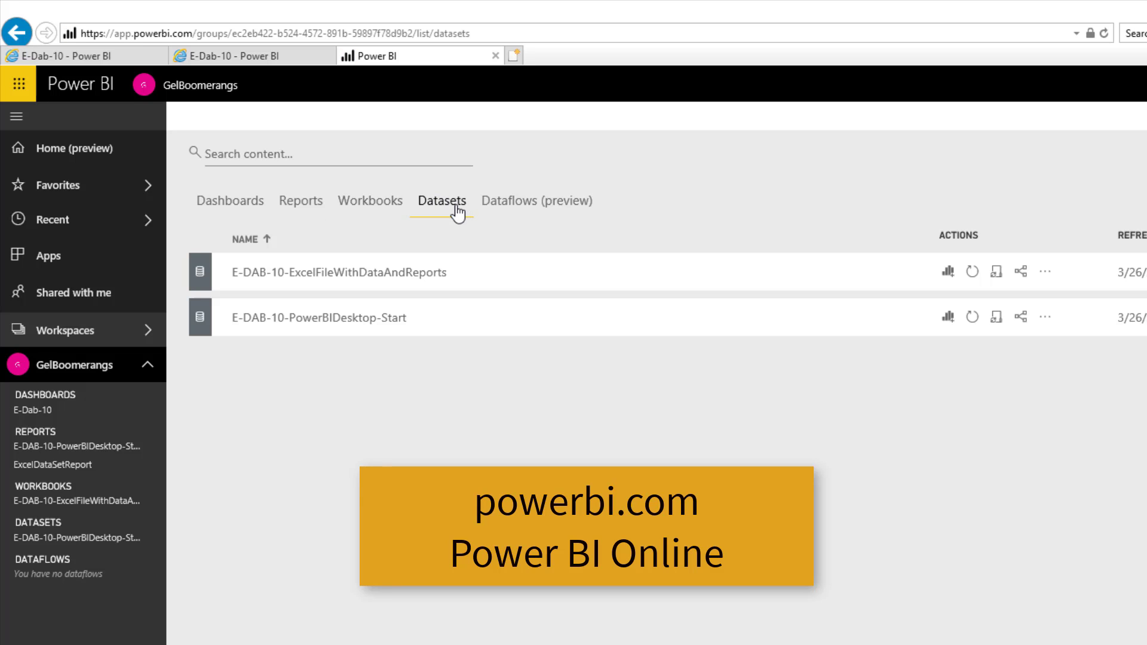
{"action": "left_click", "coordinate": [233, 209]}
{"action": "left_click", "coordinate": [275, 273]}
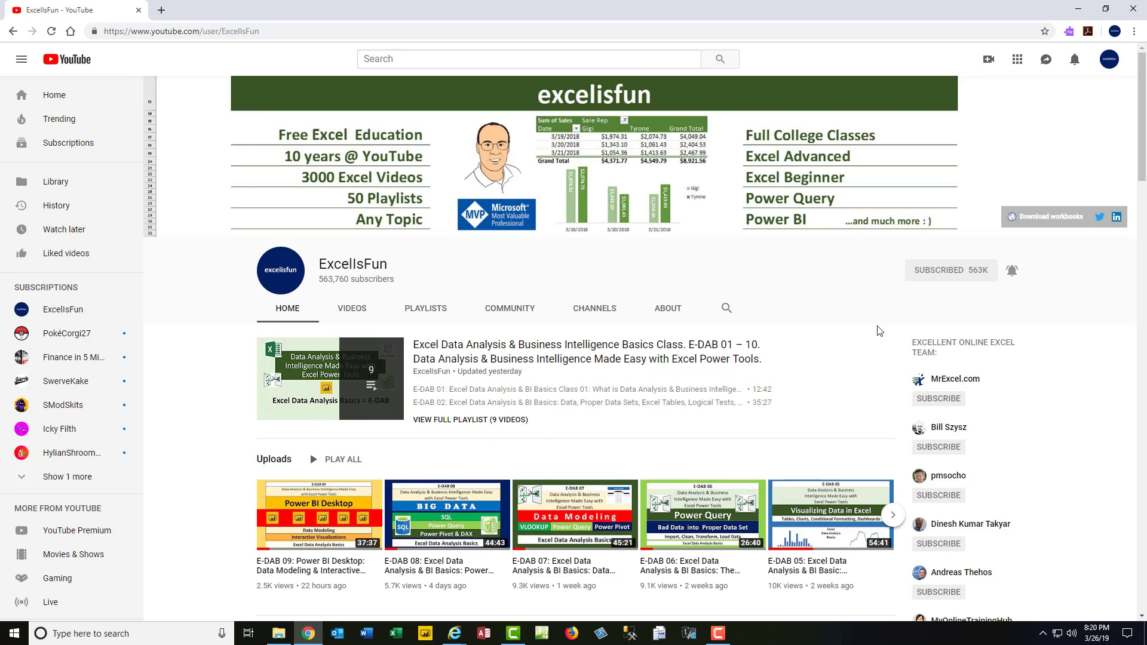
- On the ExcelIsFun YouTube channel, view the E-DAB 01 – 10 playlist and open the Advanced Data Analysis (MSPTDA) playlist
{"action": "scroll", "coordinate": [803, 373], "scroll_direction": "down", "scroll_amount": 5}
{"action": "scroll", "coordinate": [806, 382], "scroll_direction": "down", "scroll_amount": 10}
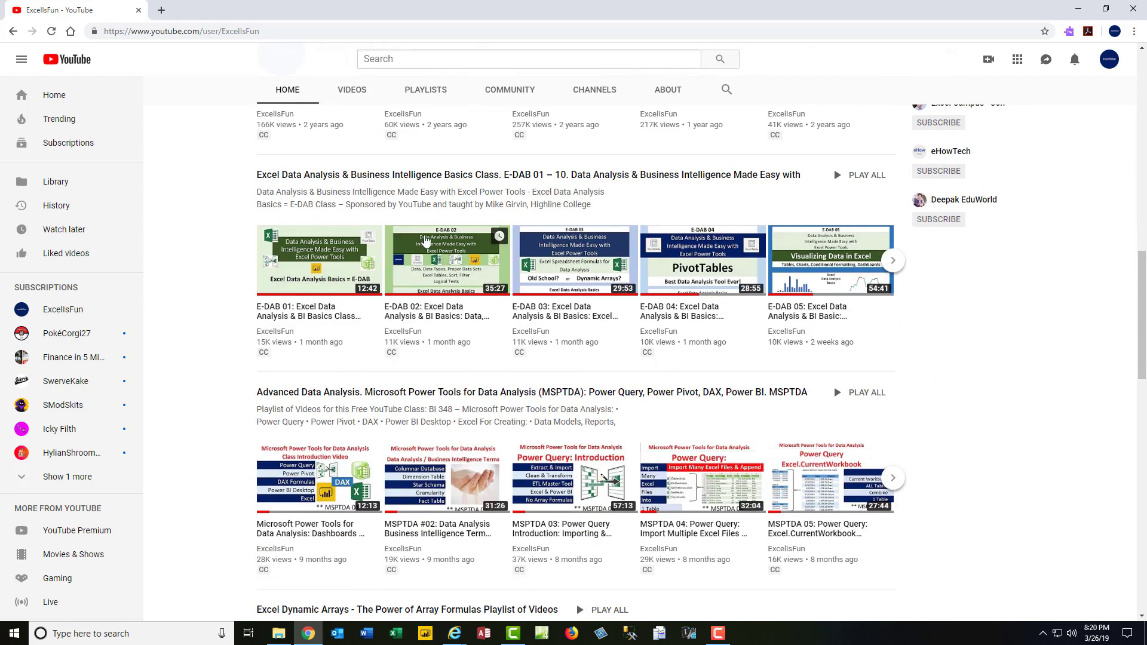
{"action": "left_click", "coordinate": [337, 181]}
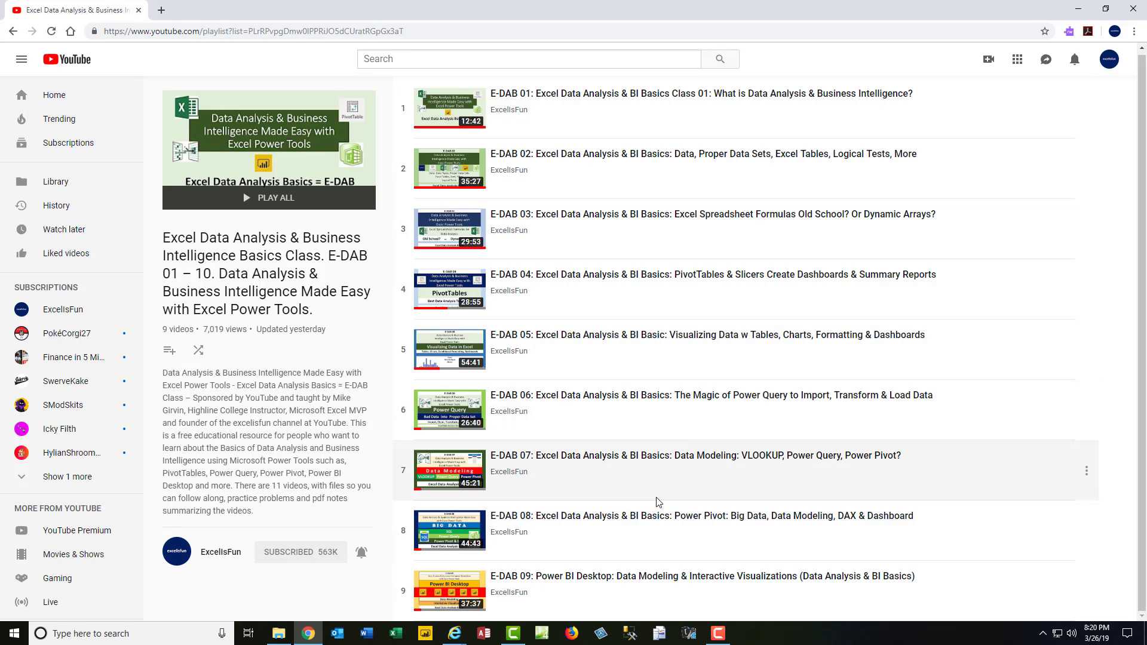
{"action": "key", "text": "alt+Left"}
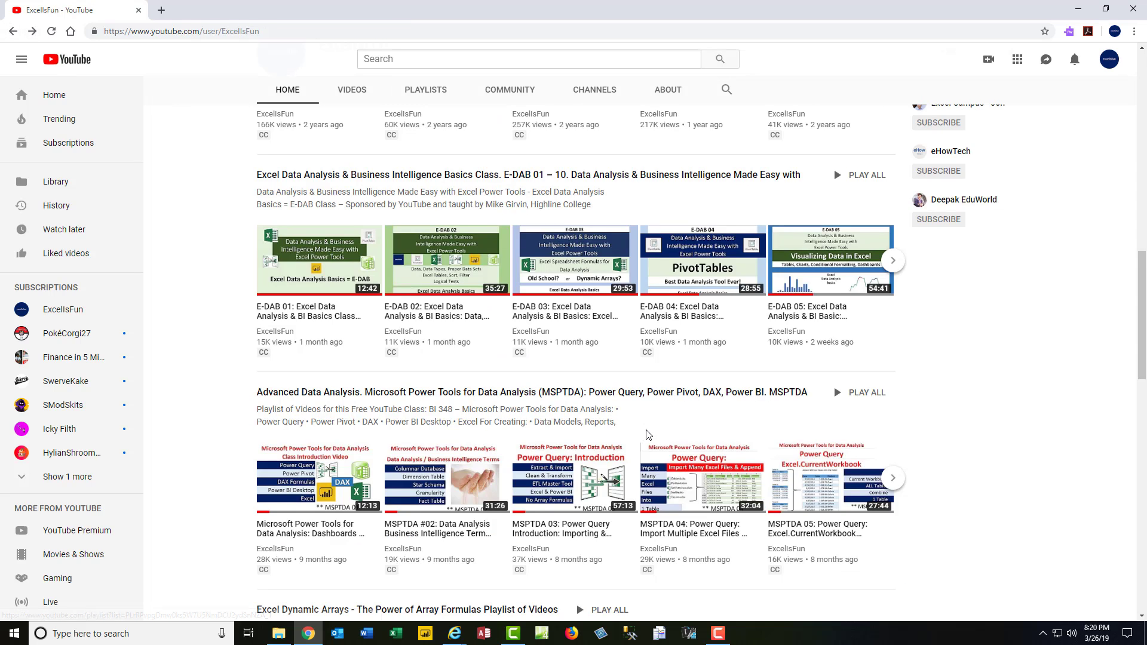
{"action": "scroll", "coordinate": [648, 435], "scroll_direction": "down", "scroll_amount": 1}
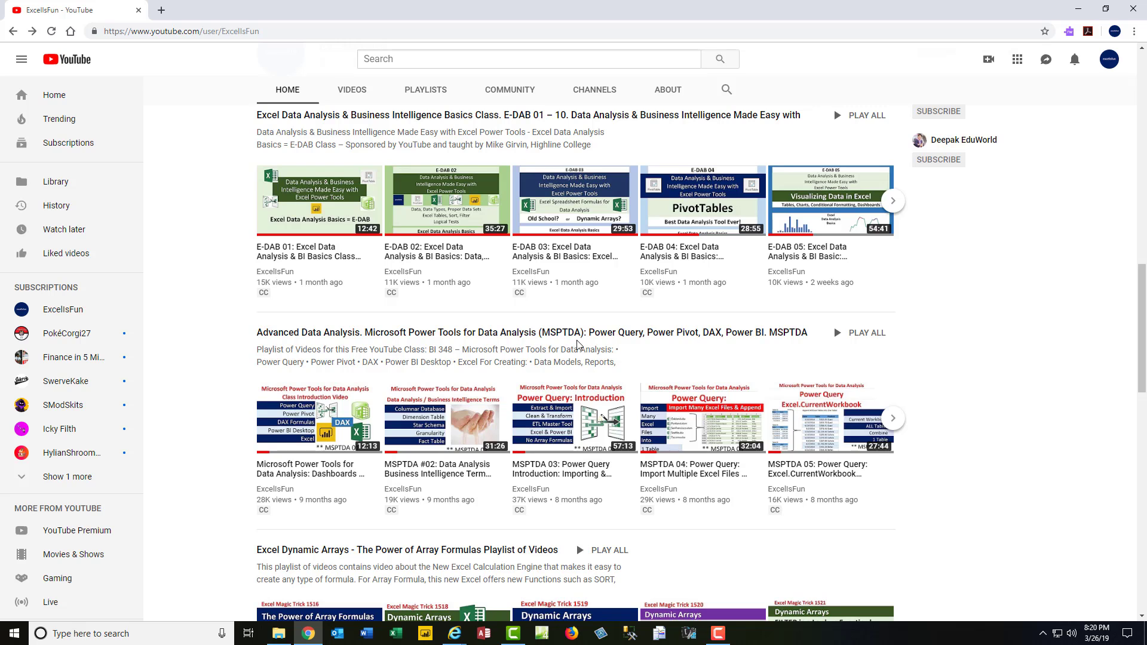
{"action": "left_click", "coordinate": [378, 334]}
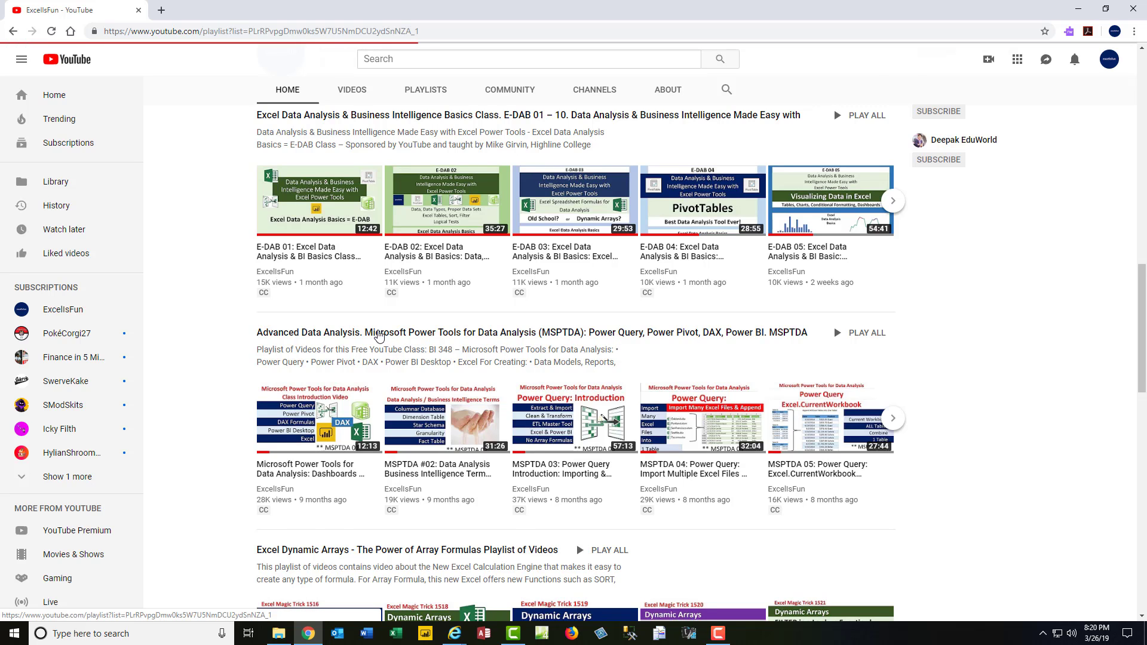